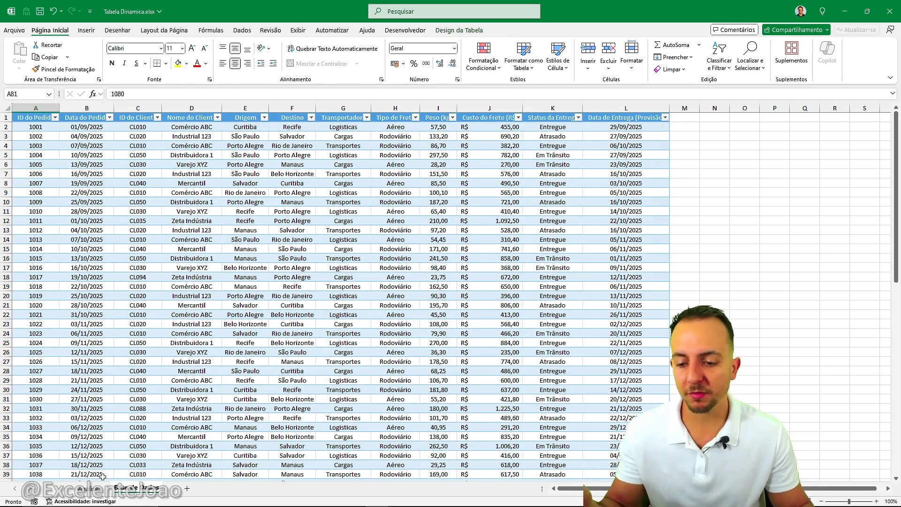
Step: Open the analysis sheet and filter its dashboard by carrier, cycling Transportadora through Cargas, Logisticas, Transportes and back to Logisticas
left_click(101, 492)
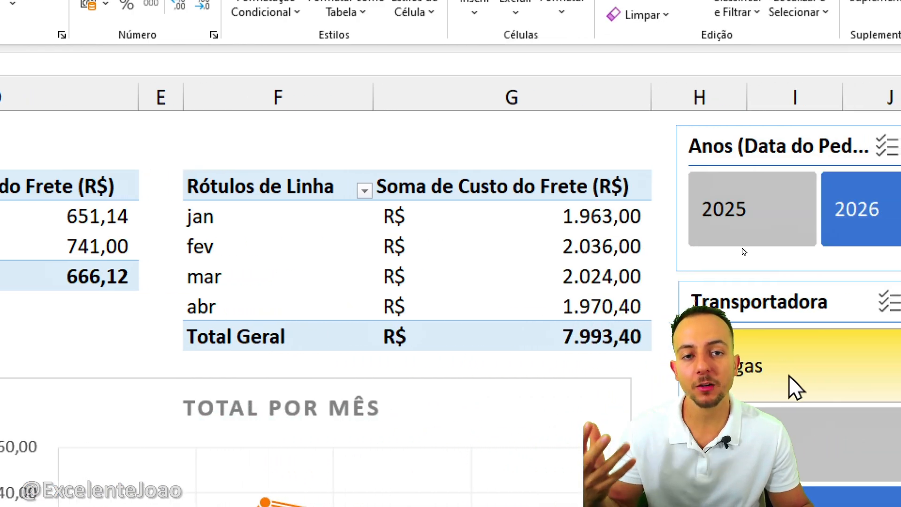
mouse_move(628, 347)
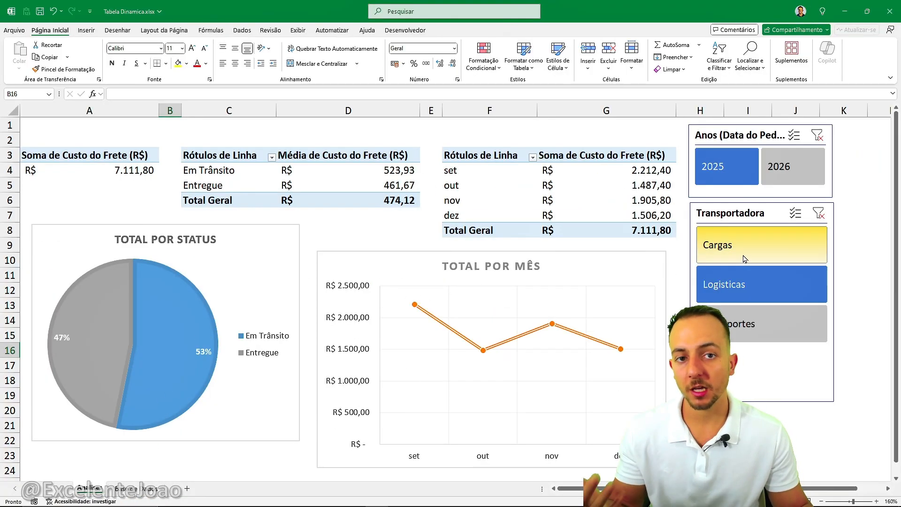
left_click(744, 254)
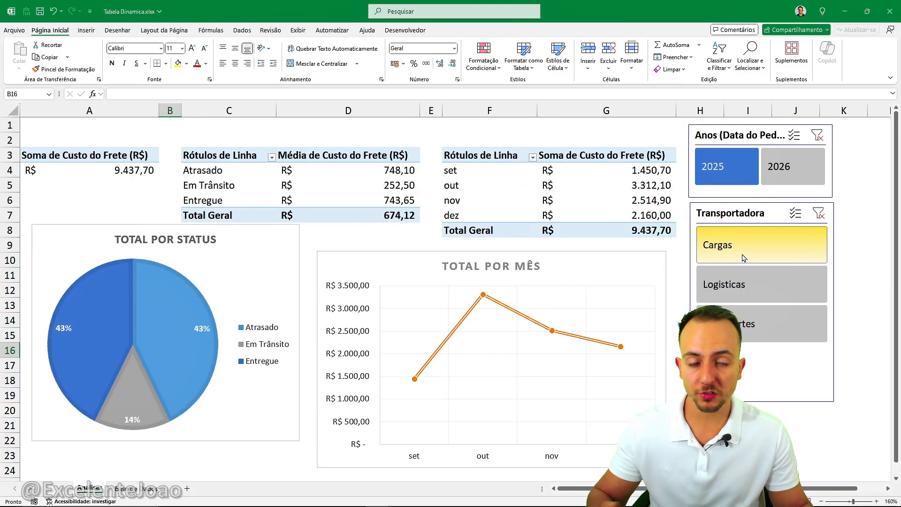
left_click(741, 285)
left_click(741, 330)
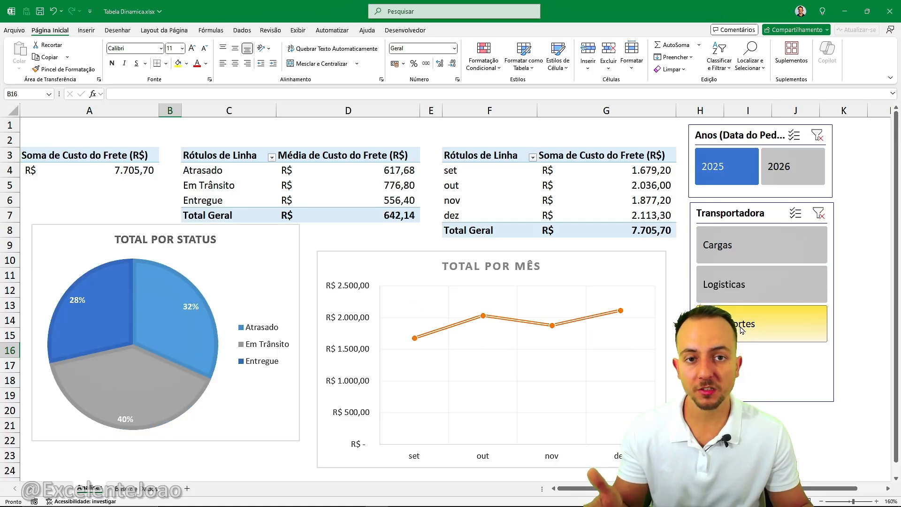
left_click(723, 289)
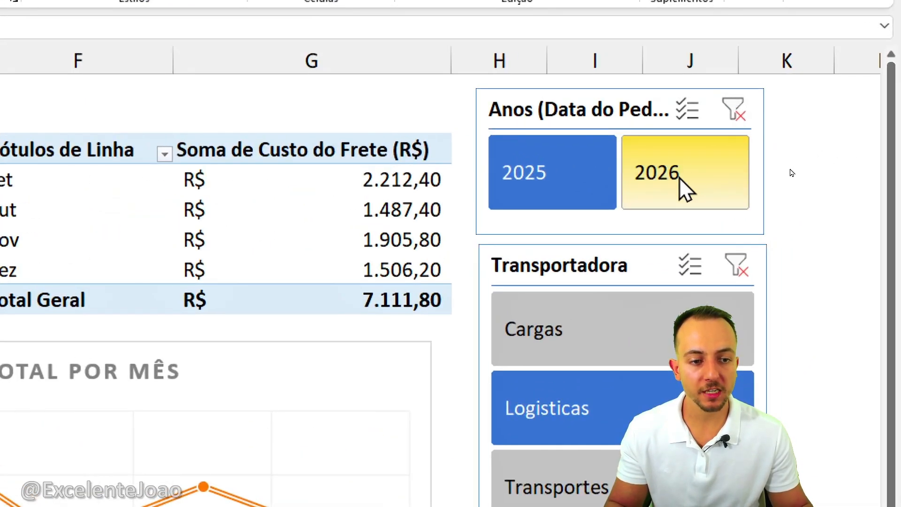
Step: Alternate the dashboard's year filter between 2025 and 2026, ending on 2025, and cycle the carrier filter through Cargas, Logisticas and Transportes
left_click(792, 173)
left_click(604, 186)
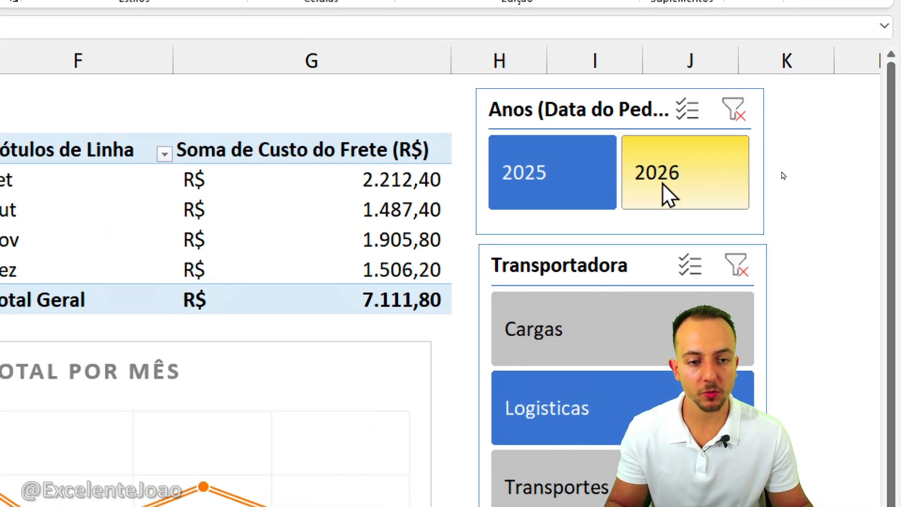
left_click(663, 195)
left_click(603, 196)
left_click(683, 192)
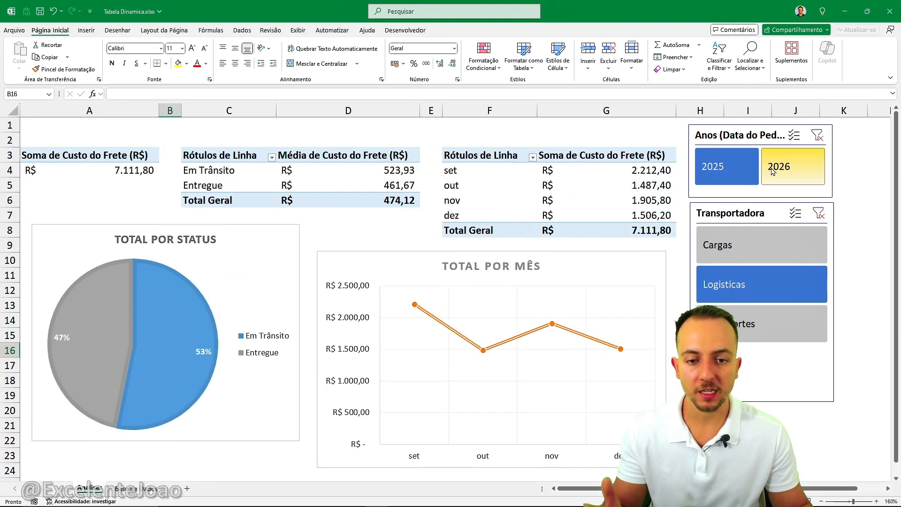
left_click(735, 177)
left_click(791, 176)
left_click(735, 177)
left_click(736, 177)
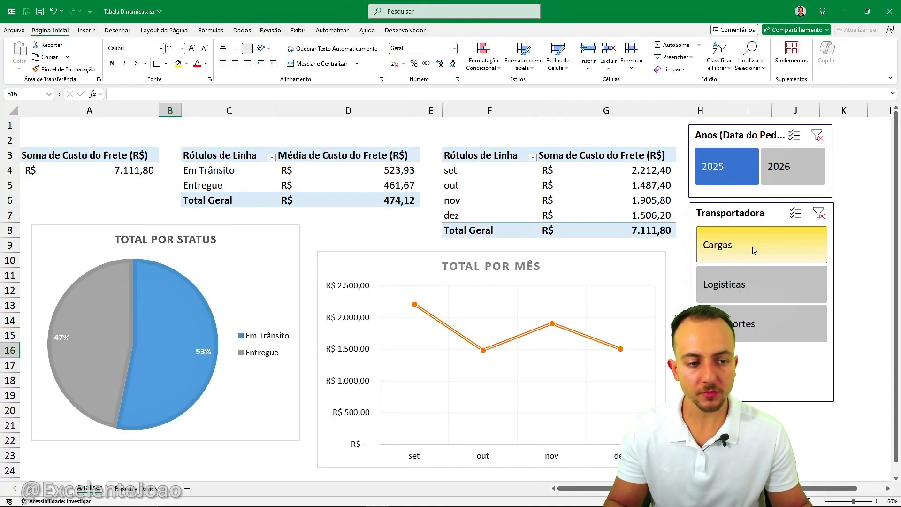
left_click(749, 291, "ctrl")
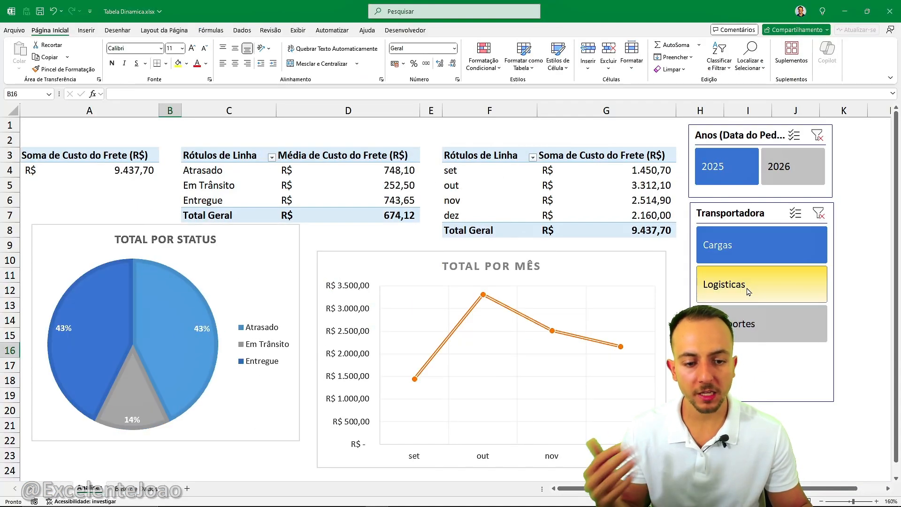
left_click(746, 312)
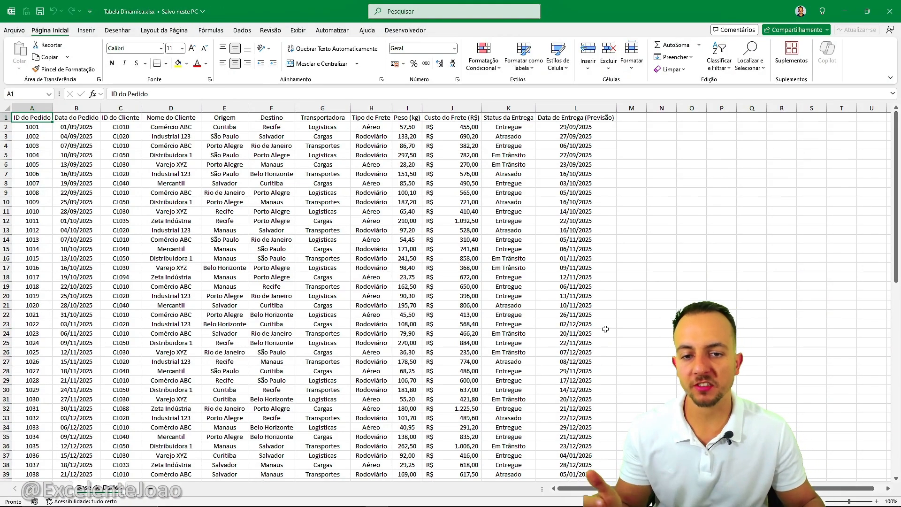
Step: Select the whole freight order data range A1:L81, including the header row
scroll(354, 273, "down", 17)
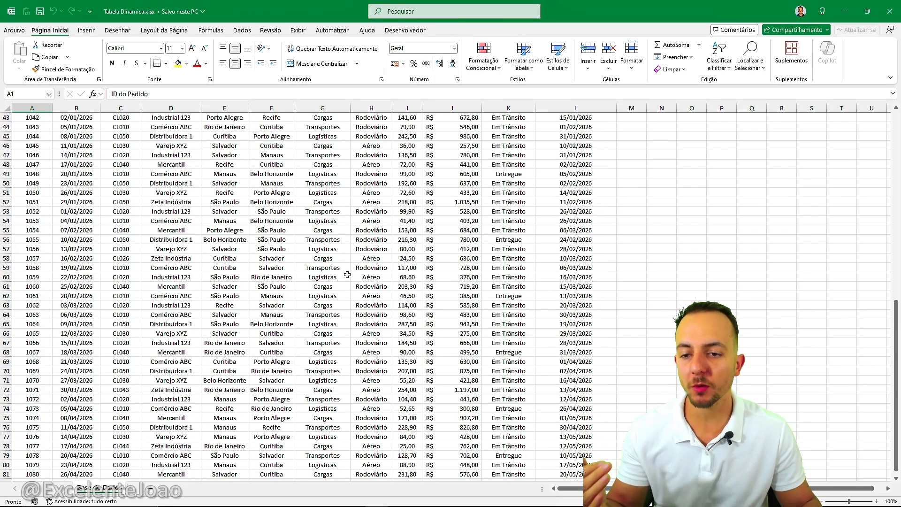
scroll(344, 269, "up", 17)
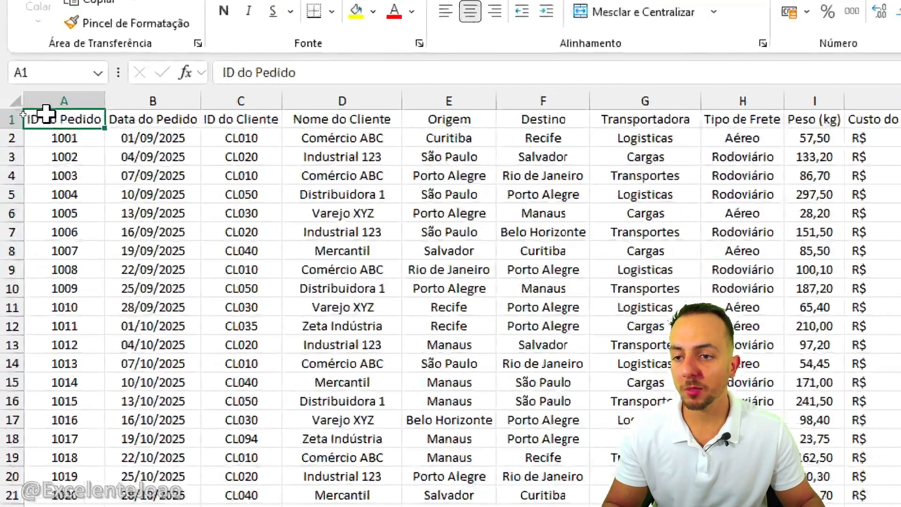
left_click(64, 136)
left_click_drag(34, 117, 186, 199)
left_click_drag(372, 279, 570, 457)
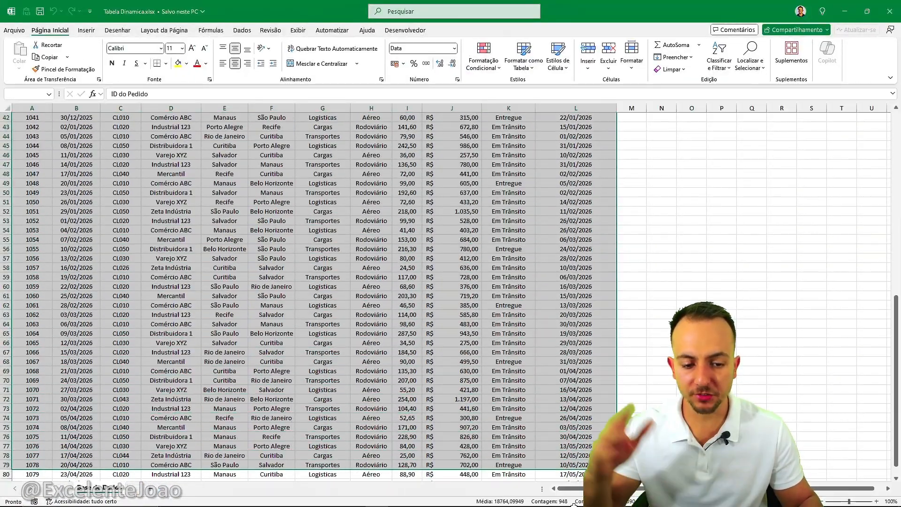
scroll(553, 406, "down", 4)
scroll(553, 406, "down", 5)
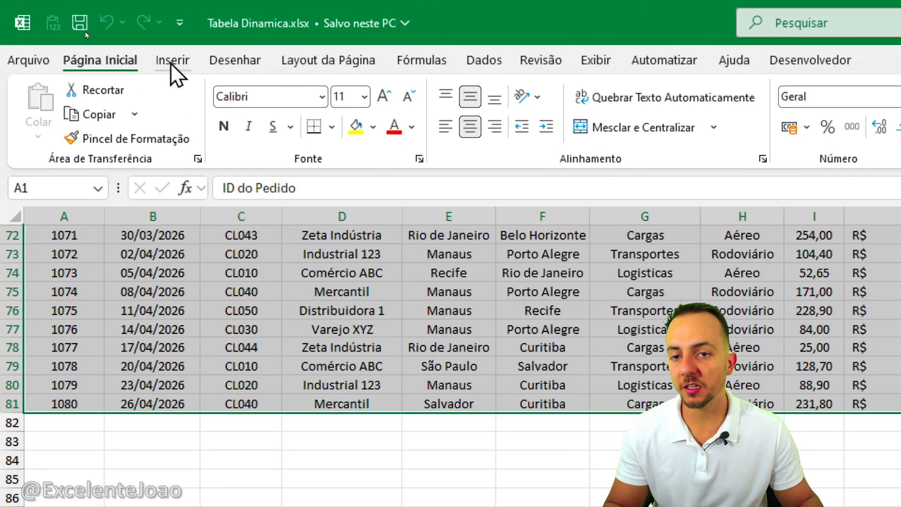
Step: Convert the selected range $A$1:$L$81 into a table with headers
left_click(172, 61)
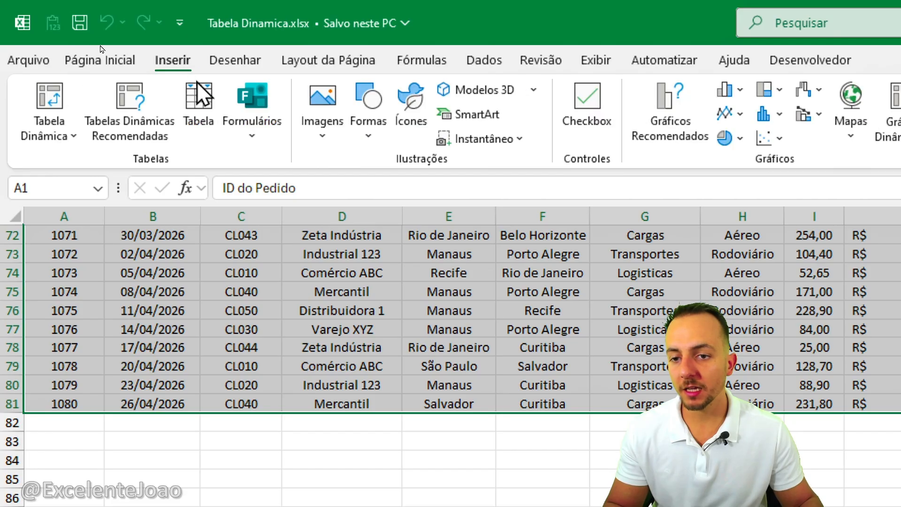
left_click(207, 129)
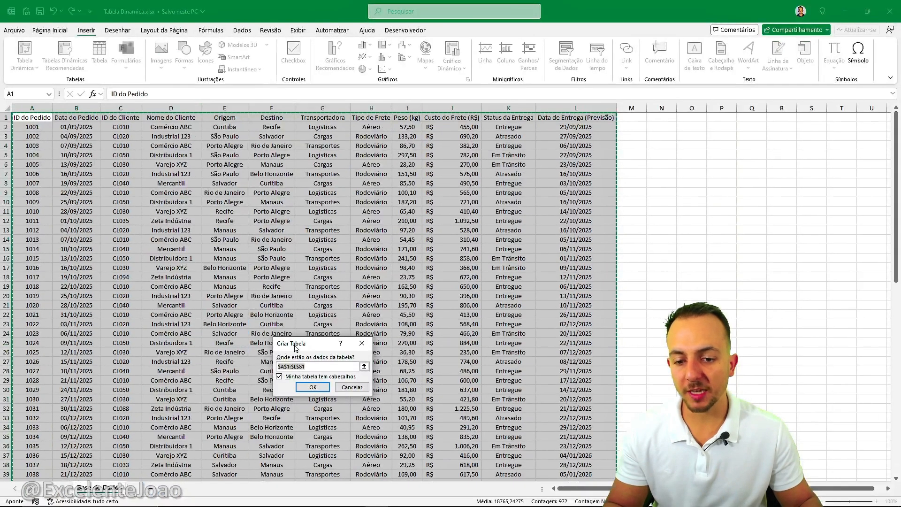
left_click_drag(296, 347, 85, 126)
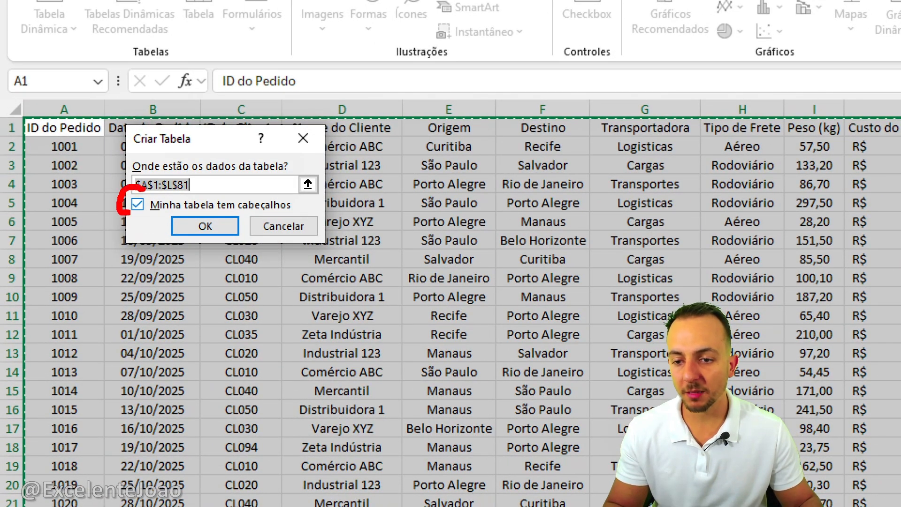
left_click(205, 227)
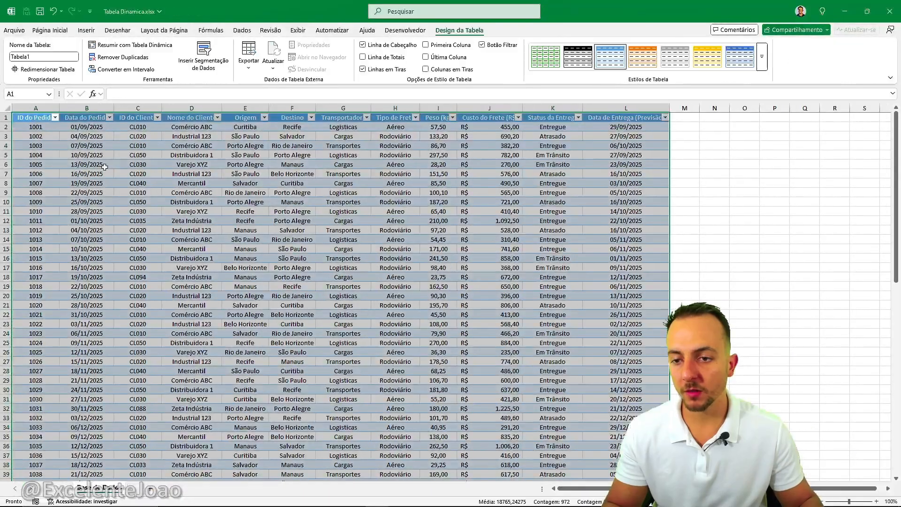
left_click(125, 165)
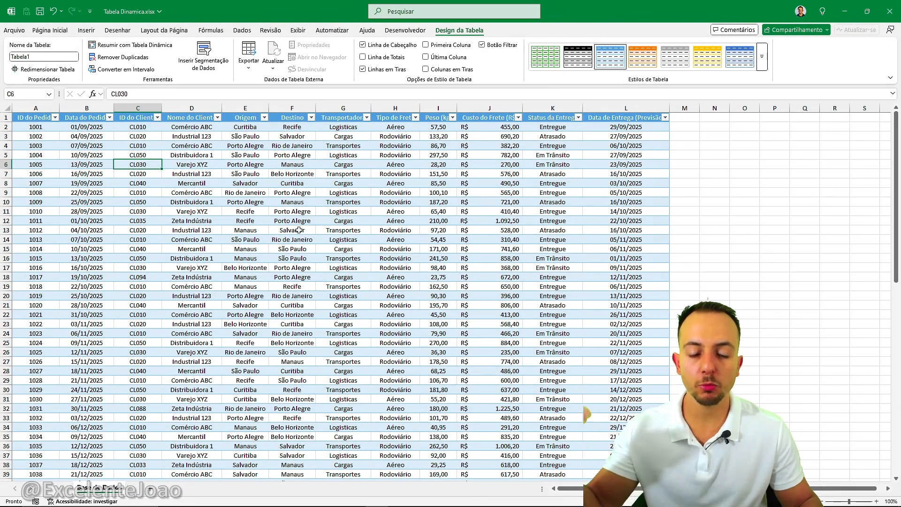
Step: Enter the order IDs 1090 and 1091 in the two rows directly below the table's last record
scroll(265, 224, "down", 4)
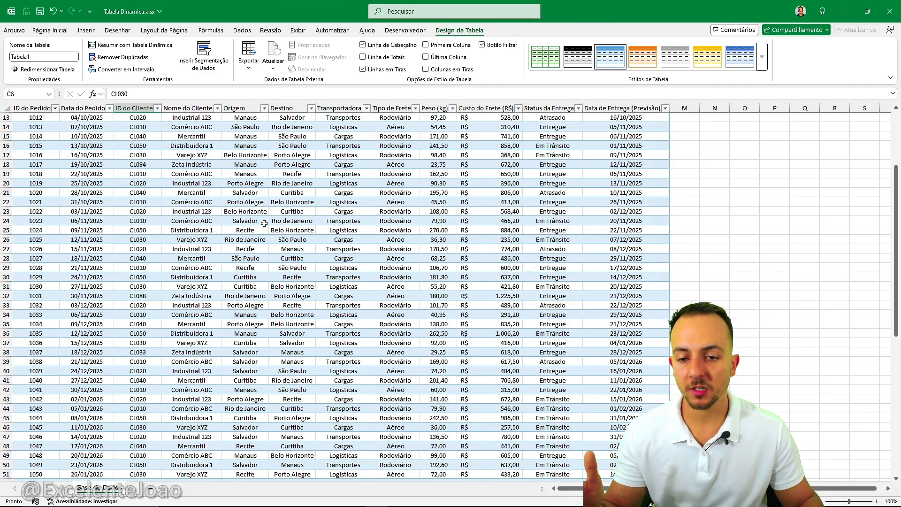
scroll(264, 223, "down", 19)
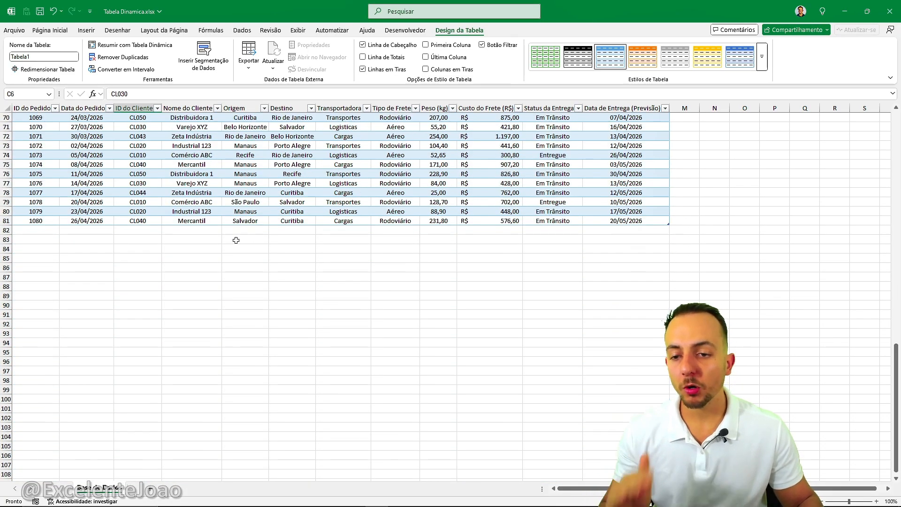
scroll(236, 240, "down", 2)
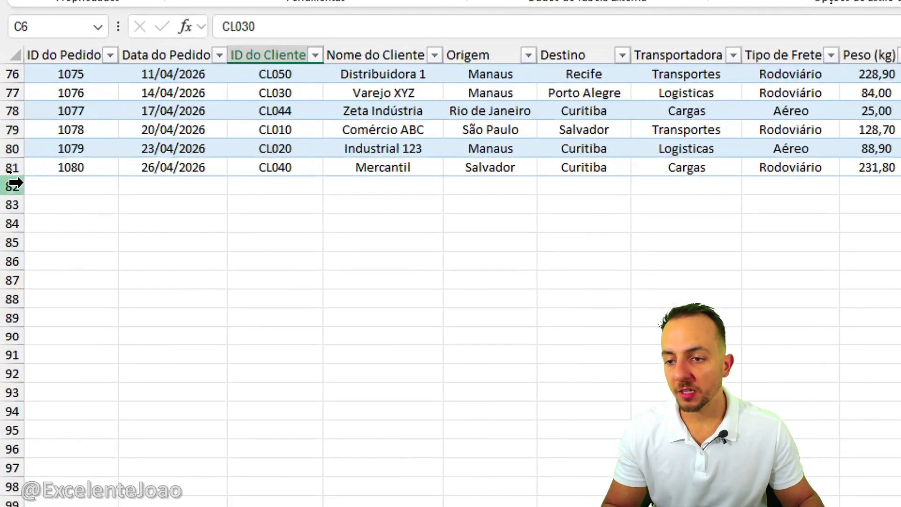
left_click_drag(8, 174, 17, 222)
left_click(84, 188)
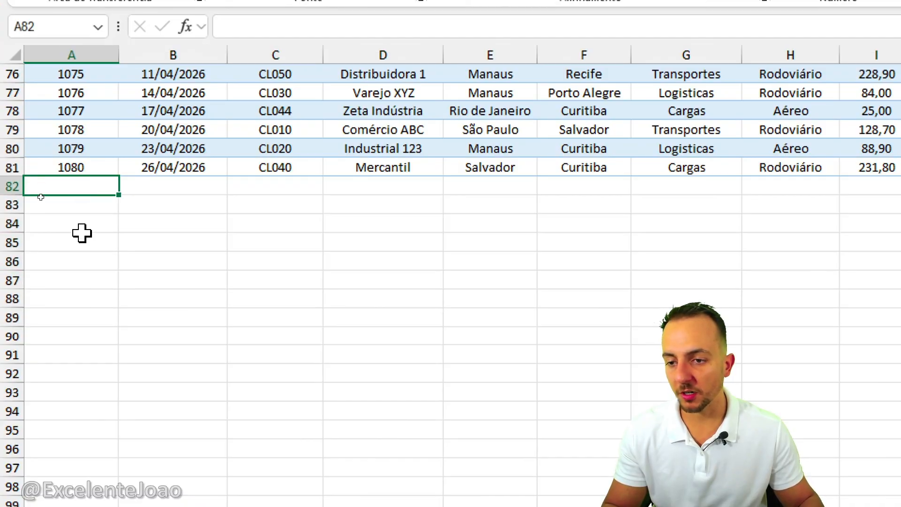
type("1090")
key("Return")
type("1091")
key("Return")
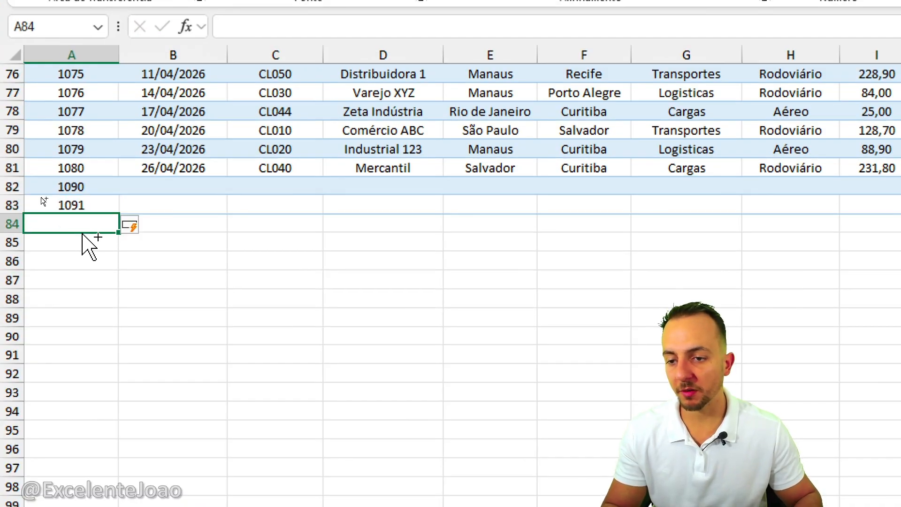
Step: Copy the value 1091 down the ID do Pedido column into cells A84 through A90
key("ctrl+d")
key("Down")
key("ctrl+d")
key("Down")
key("ctrl+d")
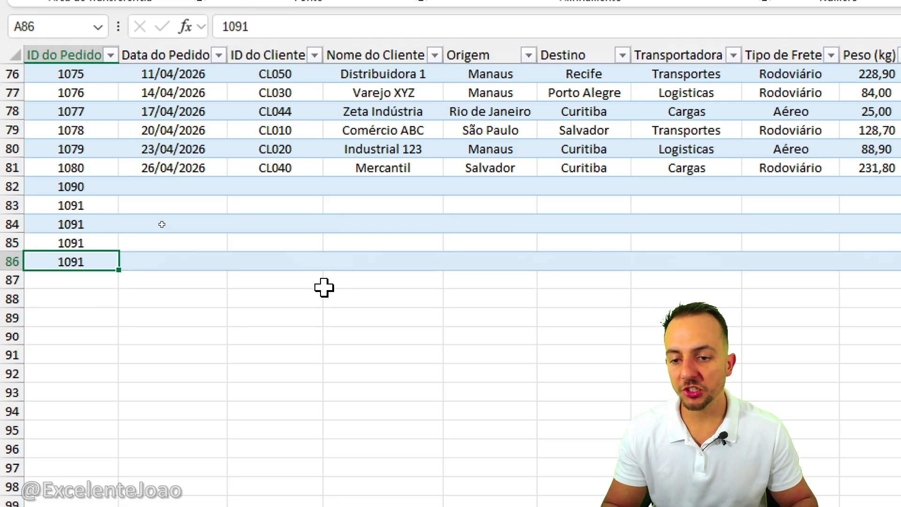
key("Down")
key("ctrl+d")
key("Down")
key("ctrl+d")
key("Down")
key("ctrl+d")
key("Down")
key("ctrl+d")
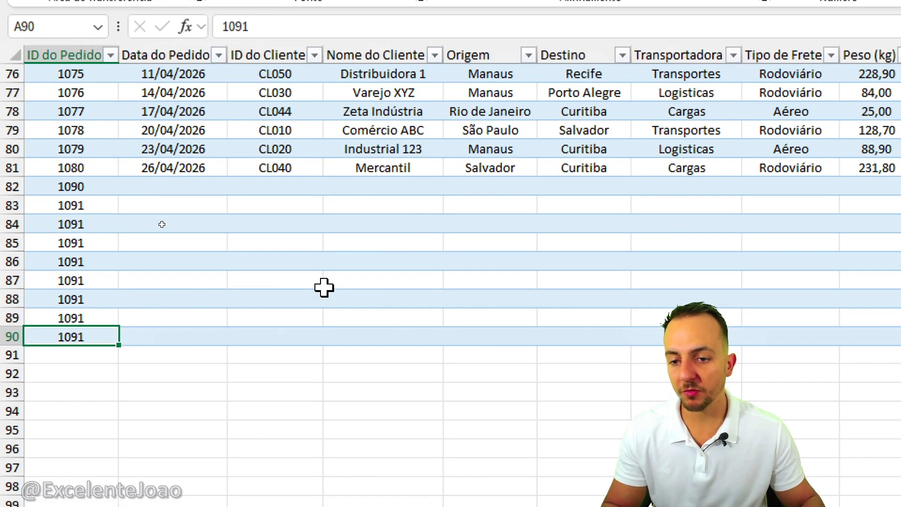
Step: Delete the test rows 82 to 90 below the table's last order
mouse_move(43, 176)
left_mouse_down()
mouse_move(112, 289)
mouse_move(113, 349)
mouse_move(249, 206)
left_mouse_up()
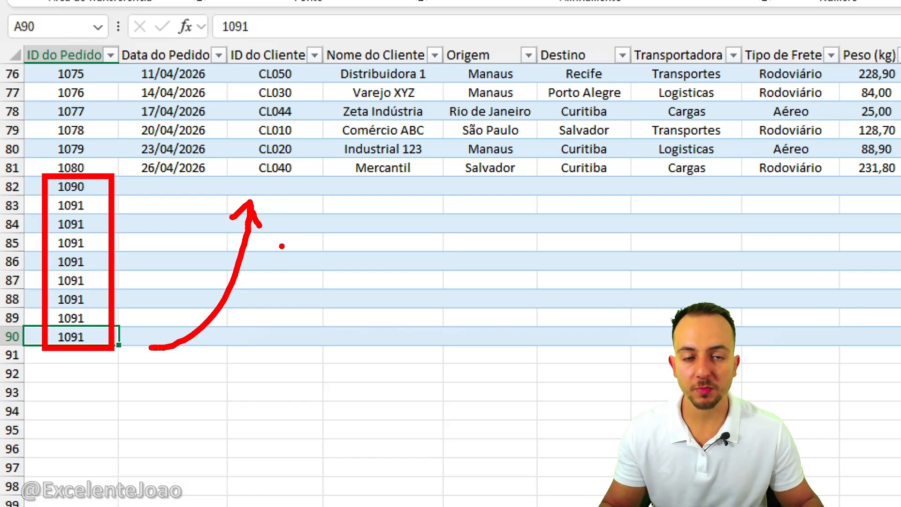
key("Escape")
left_click_drag(16, 187, 13, 336)
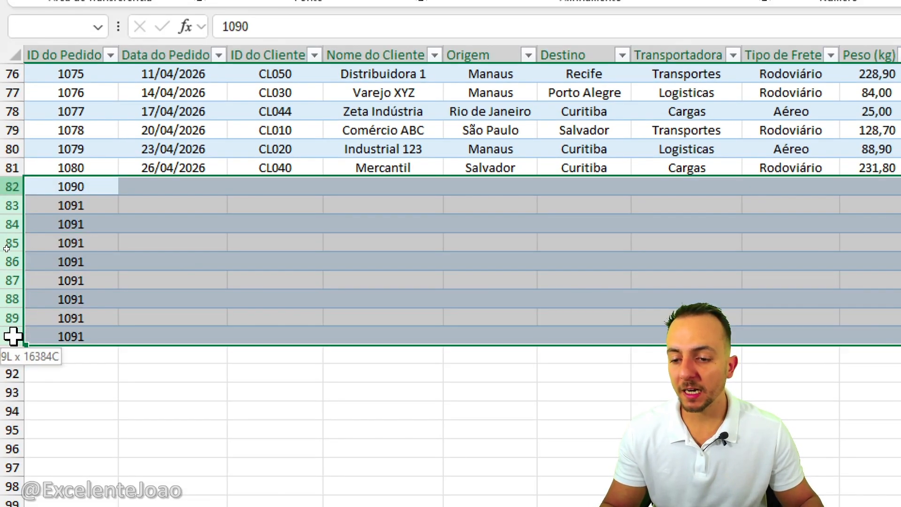
right_click(13, 336)
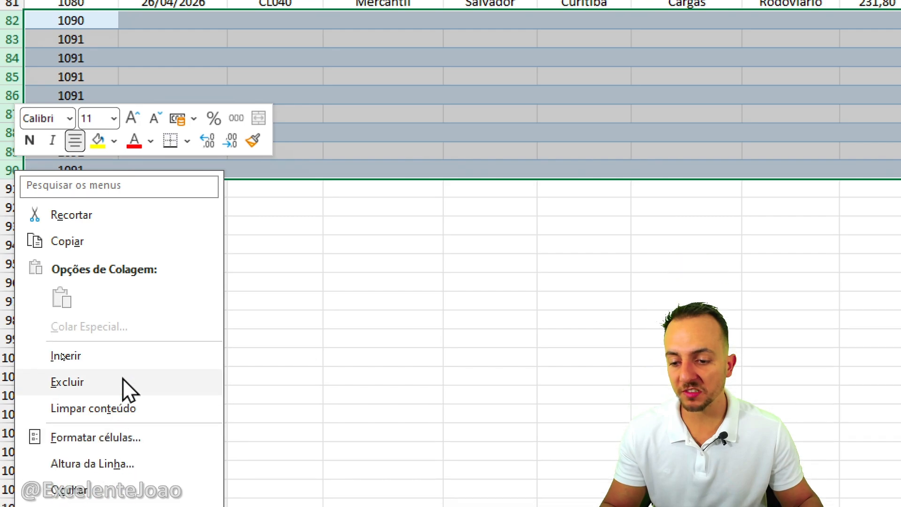
left_click(124, 381)
left_click(174, 58)
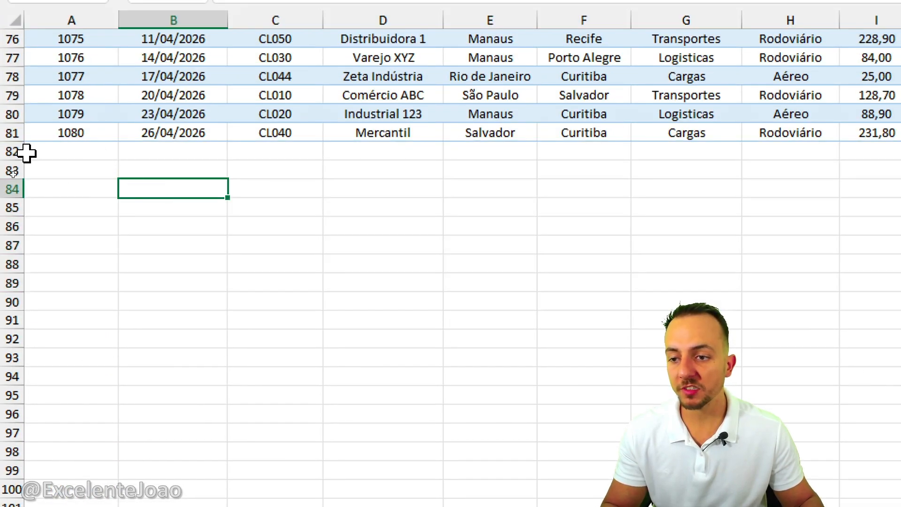
left_click_drag(14, 151, 14, 300)
left_click(97, 207)
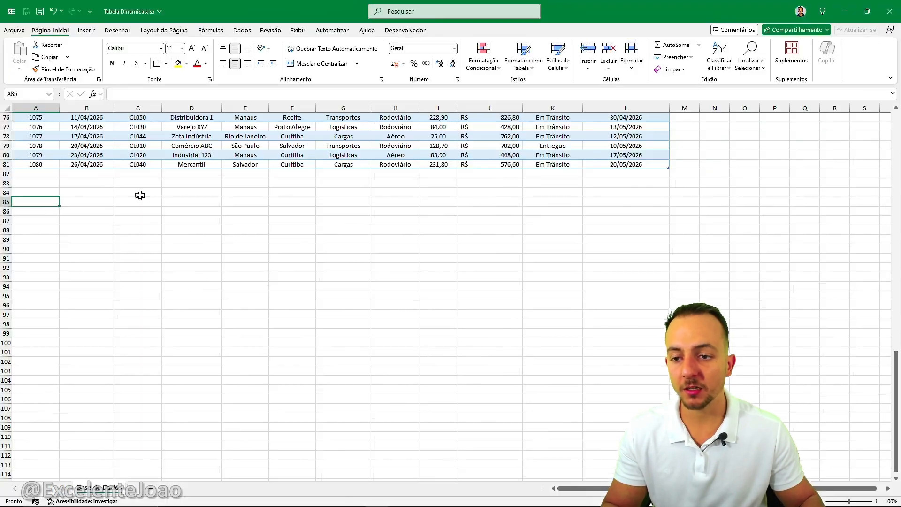
Step: Create a pivot table from Tabela1 on a new worksheet
key("ctrl+Up")
key("ctrl+Up")
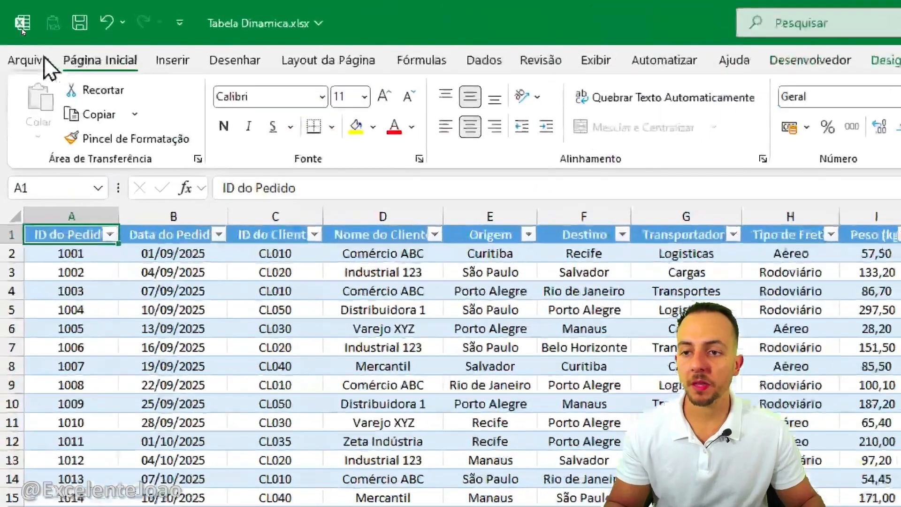
left_click(87, 31)
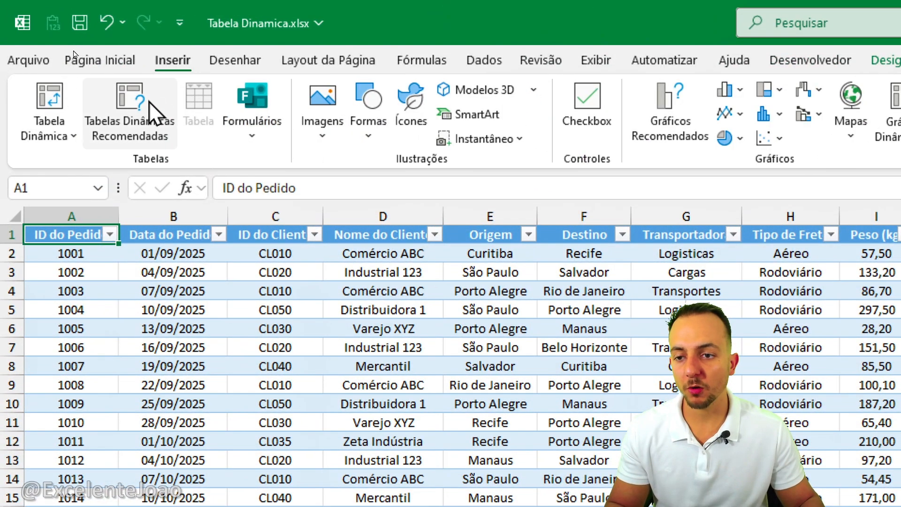
left_click(65, 106)
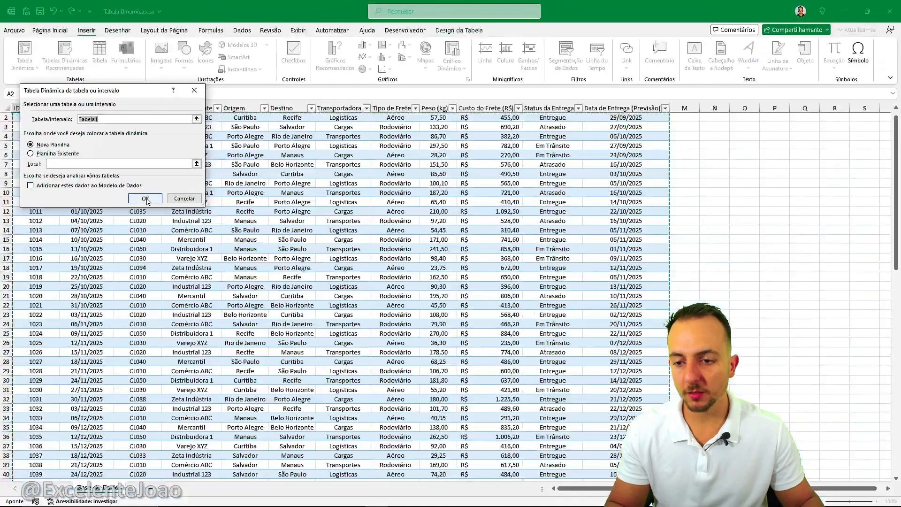
left_click(291, 397)
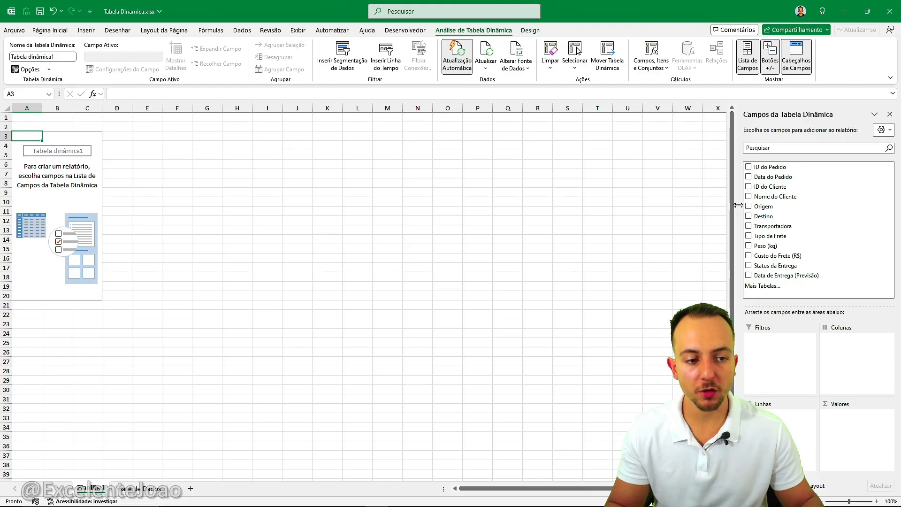
Step: Widen the pivot table field list and rename the new worksheet Planilha1 as Analises
left_click_drag(739, 205, 571, 205)
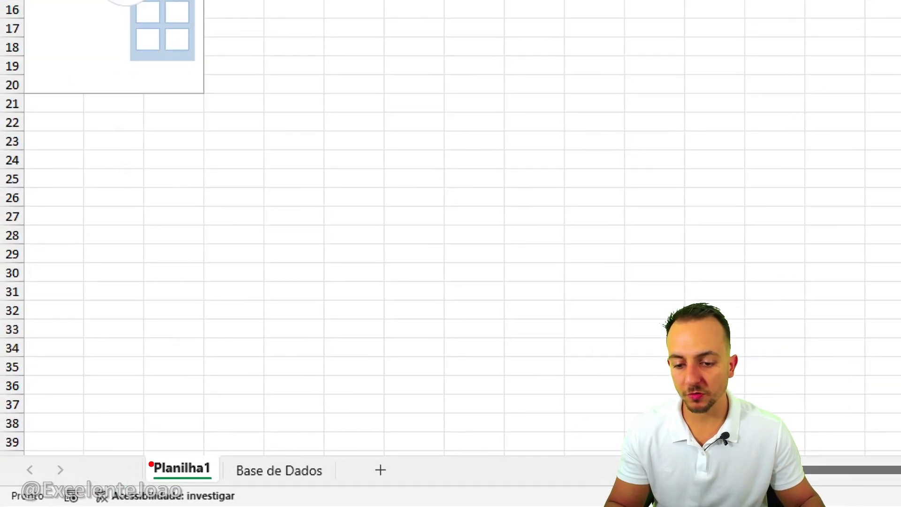
mouse_move(183, 443)
left_mouse_down()
mouse_move(242, 468)
mouse_move(172, 440)
mouse_move(266, 372)
left_mouse_up()
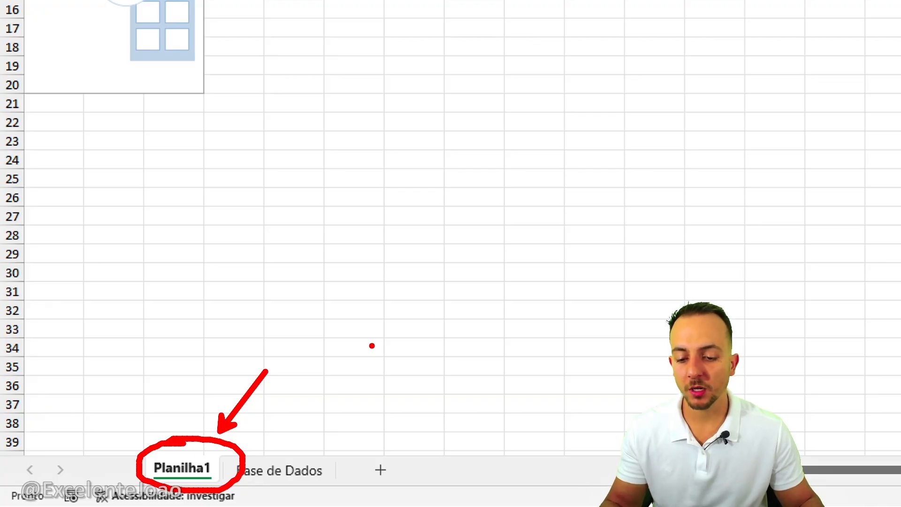
key("Escape")
right_click(187, 467)
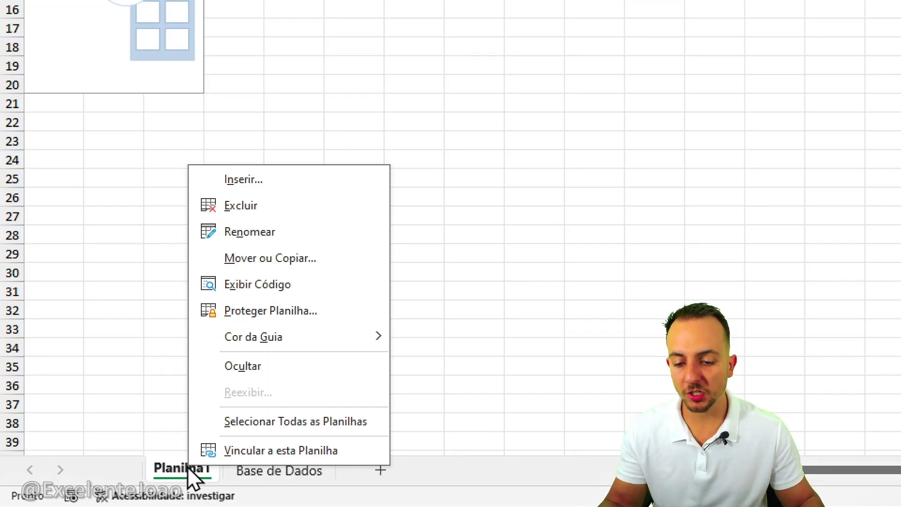
left_click(288, 231)
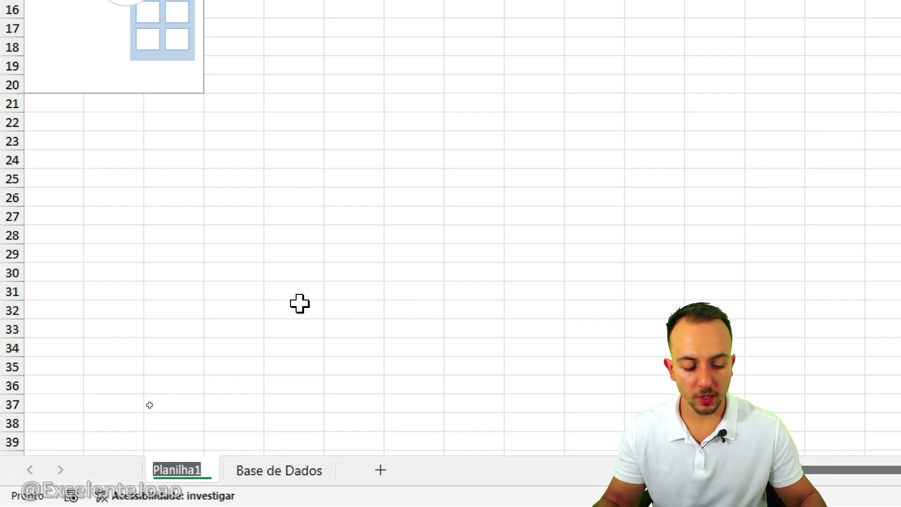
type("Analises")
key("Return")
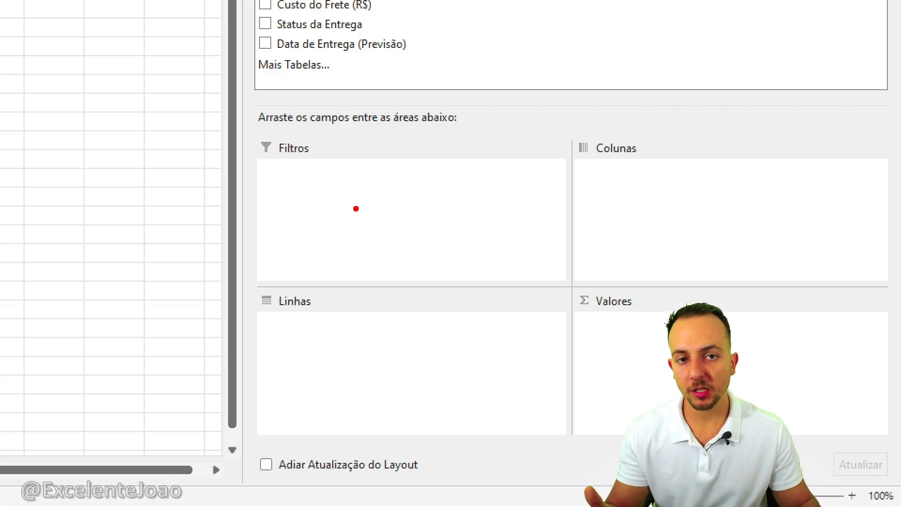
left_click_drag(332, 182, 324, 213)
mouse_move(355, 328)
left_mouse_down()
mouse_move(382, 347)
mouse_move(389, 378)
left_mouse_up()
left_click_drag(639, 172, 631, 243)
left_click_drag(586, 335, 622, 350)
left_click_drag(596, 334, 596, 389)
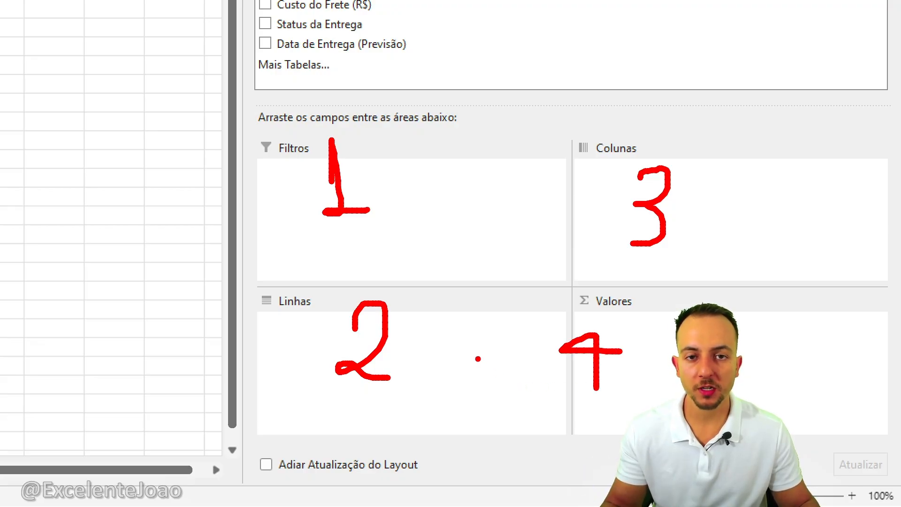
key("Escape")
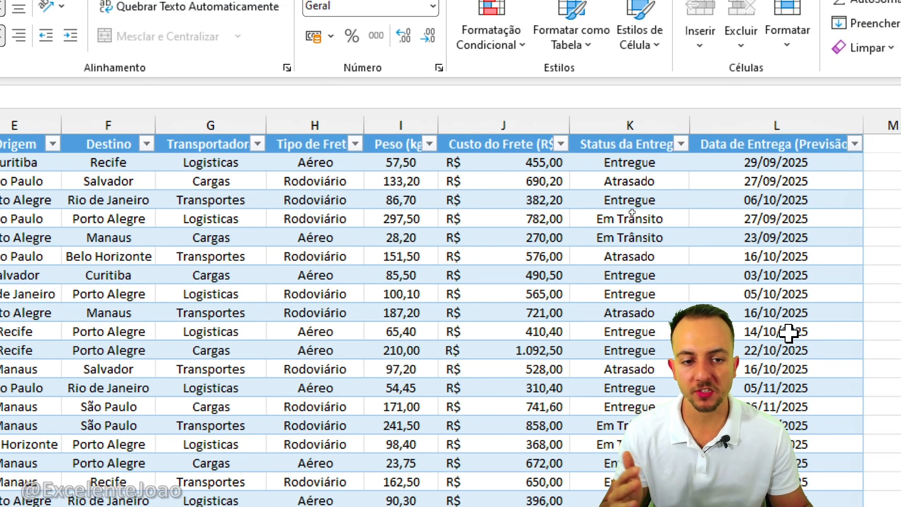
Step: Examine the Custo do Frete (R$) and Status da Entrega columns of the source table in Base de Dados
left_click(368, 122)
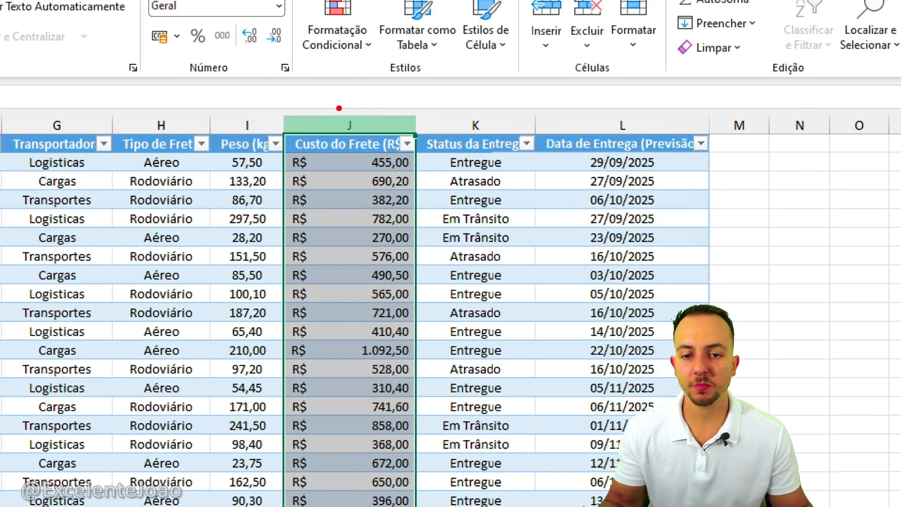
mouse_move(364, 100)
left_mouse_down()
mouse_move(284, 125)
mouse_move(263, 474)
mouse_move(440, 326)
mouse_move(381, 91)
left_mouse_up()
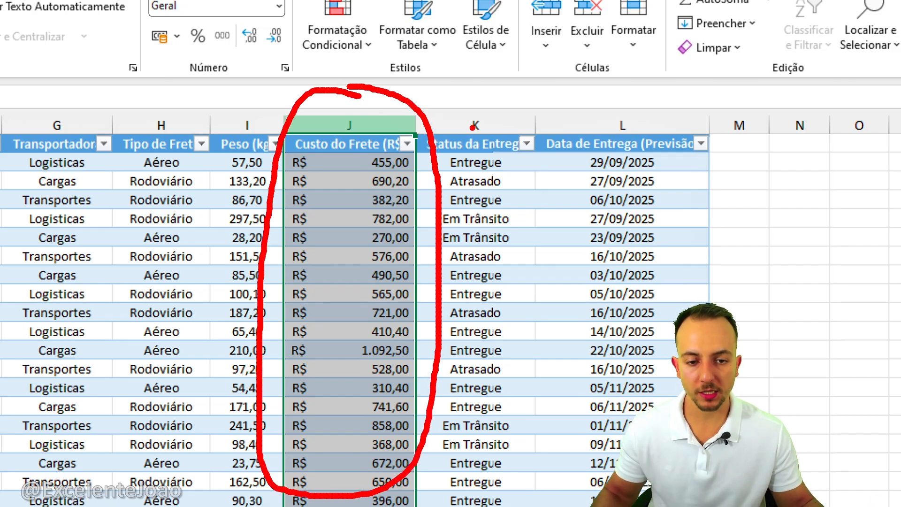
key("Escape")
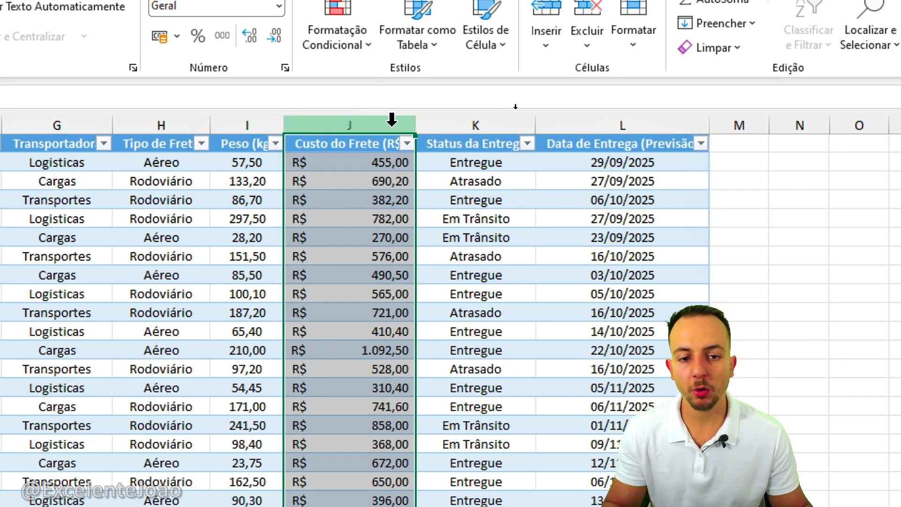
left_click(461, 121, "ctrl")
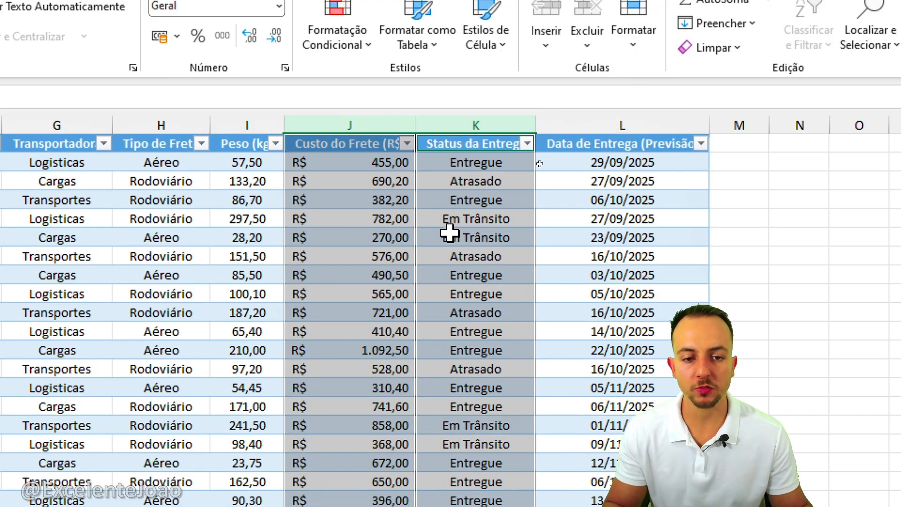
left_click(460, 162)
left_click(499, 182)
left_click(493, 217)
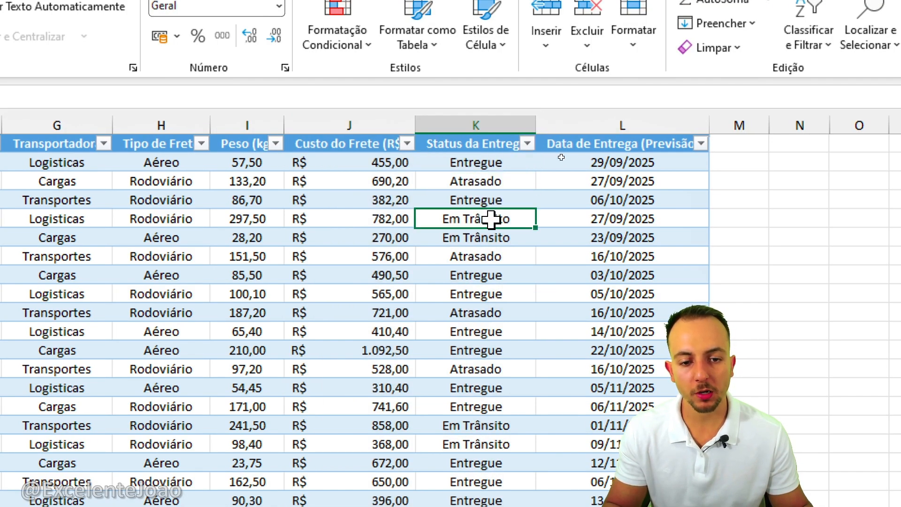
left_click_drag(493, 217, 490, 237)
Step: Examine the freight cost column alongside the Transportadora, Destino, Nome do Cliente and Data do Pedido columns of the source table
left_click(337, 124)
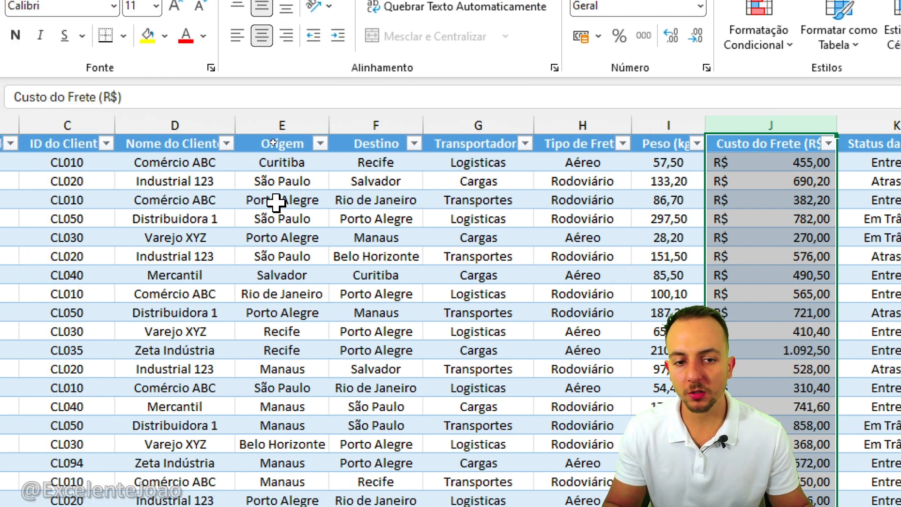
left_click(478, 124)
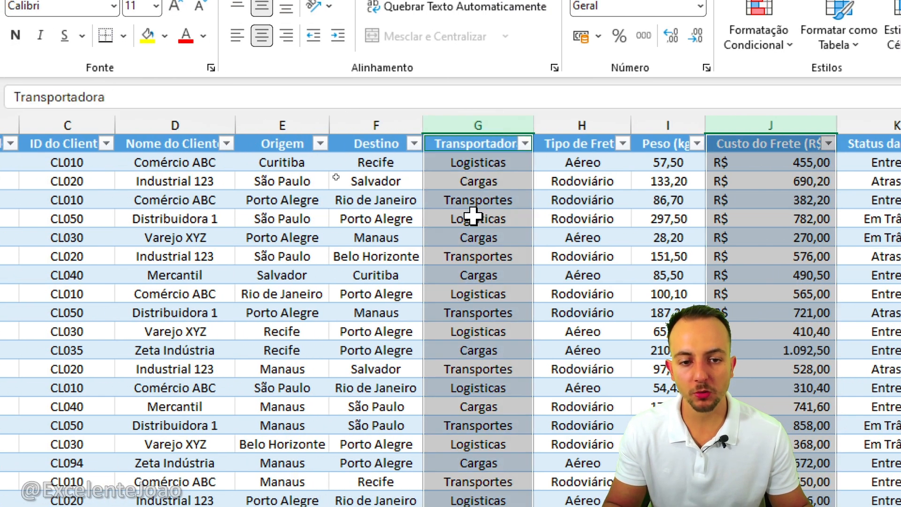
left_click(375, 124, "ctrl")
left_click(181, 124, "ctrl")
left_click(181, 123, "ctrl")
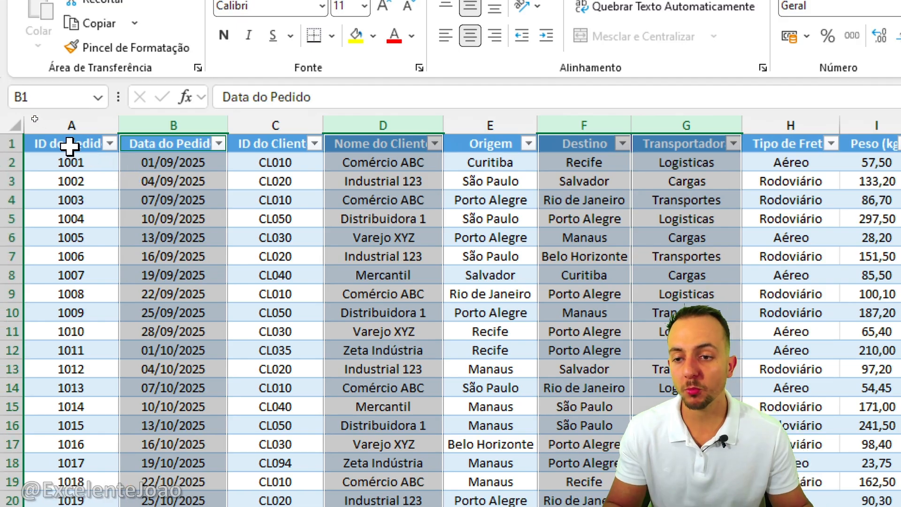
left_click(70, 146)
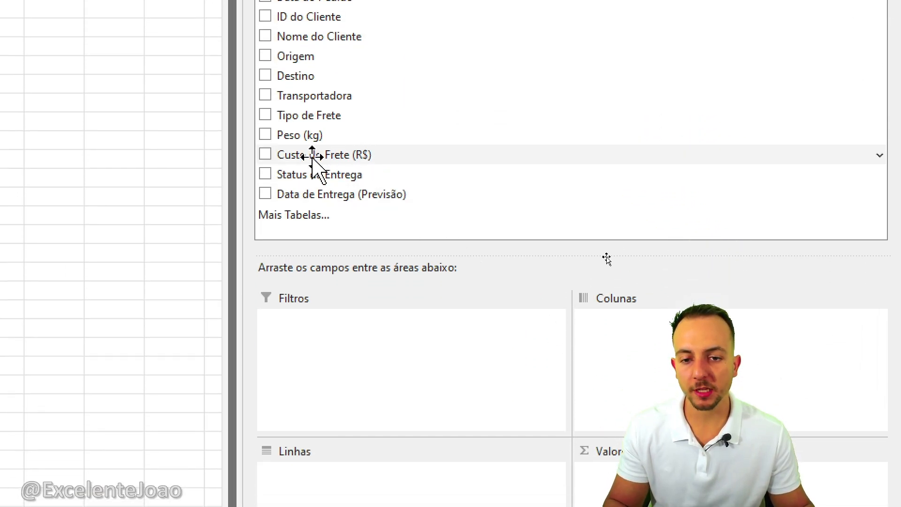
Step: Add the Custo do Frete (R$) field to the values area of the pivot table on the Analises sheet
key("ctrl+2")
mouse_move(286, 133)
left_mouse_down()
mouse_move(336, 133)
mouse_move(335, 180)
mouse_move(339, 125)
left_mouse_up()
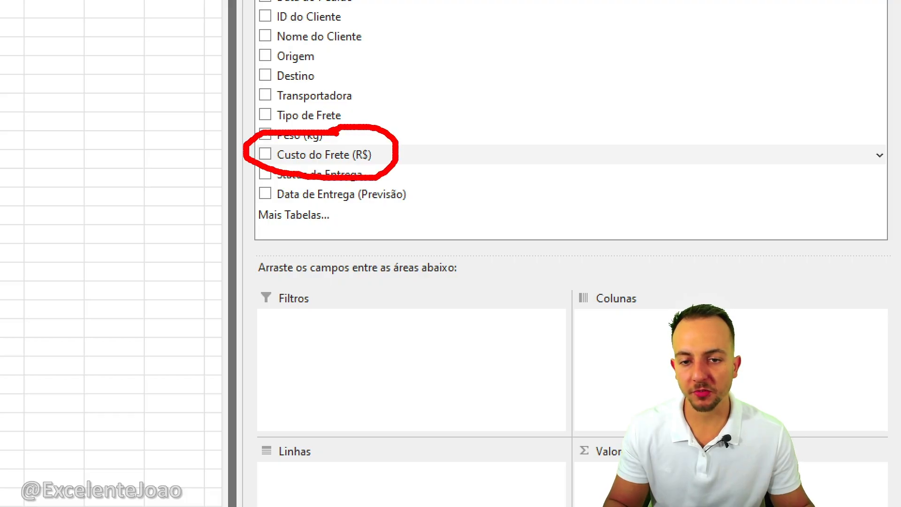
left_click_drag(408, 139, 476, 110)
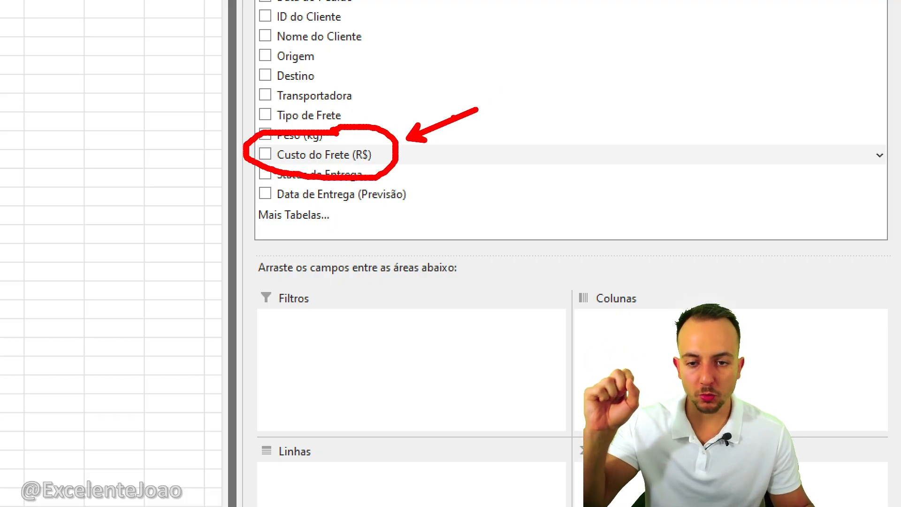
key("Escape")
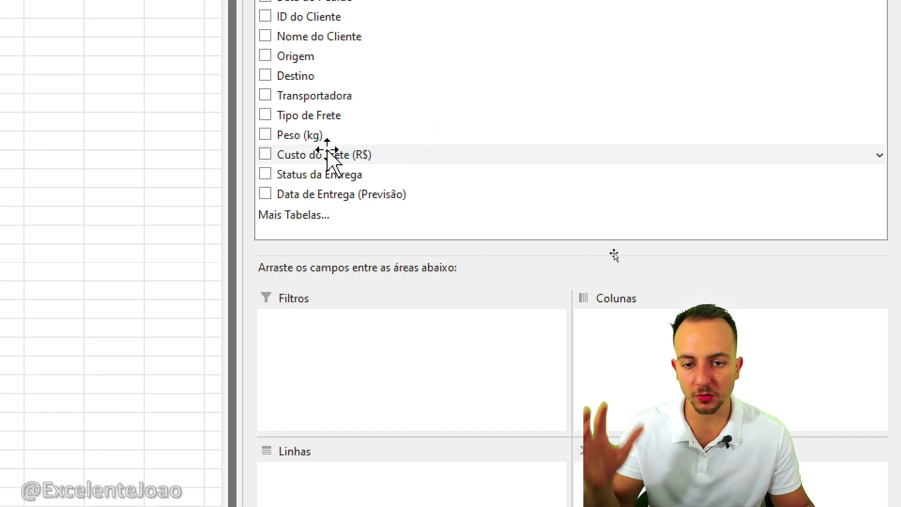
mouse_move(324, 155)
left_mouse_down()
mouse_move(408, 177)
mouse_move(797, 465)
mouse_move(630, 459)
mouse_move(632, 395)
left_mouse_up()
key("ctrl+2")
left_click_drag(650, 259, 570, 260)
key("Escape")
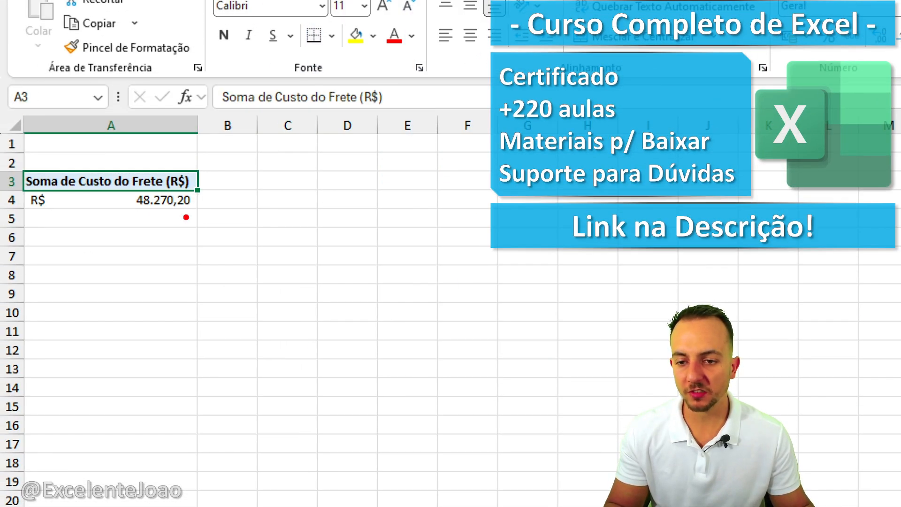
left_click_drag(175, 229, 222, 201)
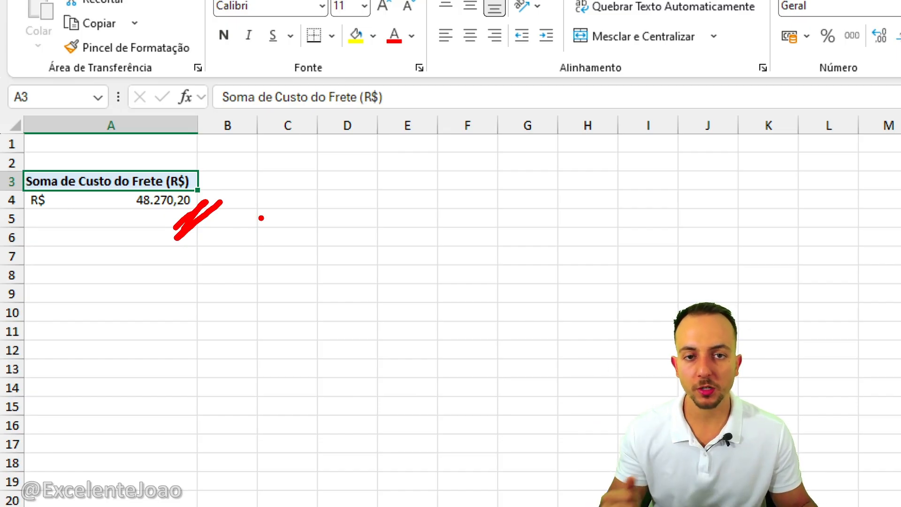
key("Escape")
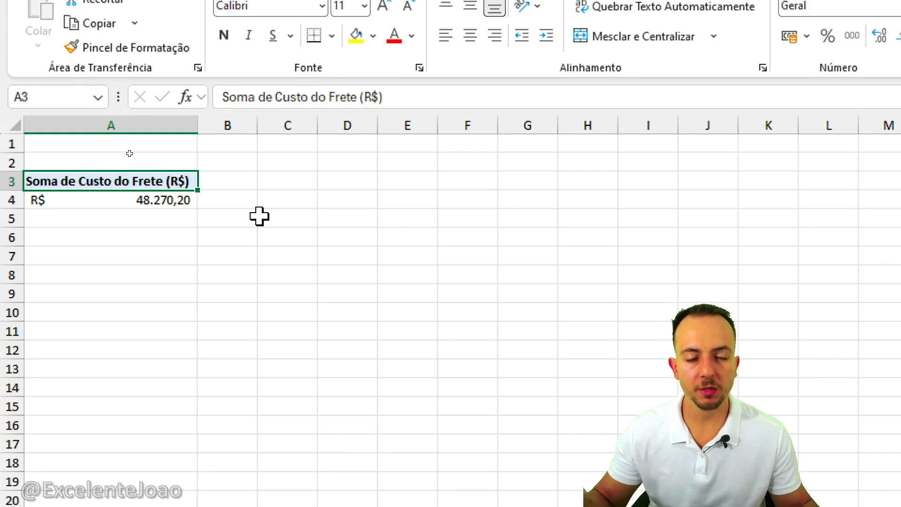
Step: Copy the total freight cost pivot table in A3:A4 and paste the duplicate at cell C3
left_click_drag(151, 181, 158, 195)
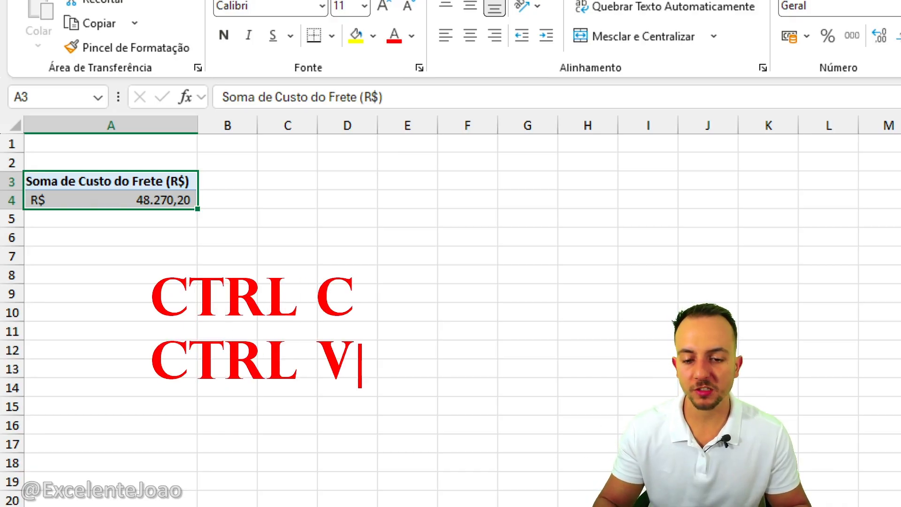
key("ctrl+c")
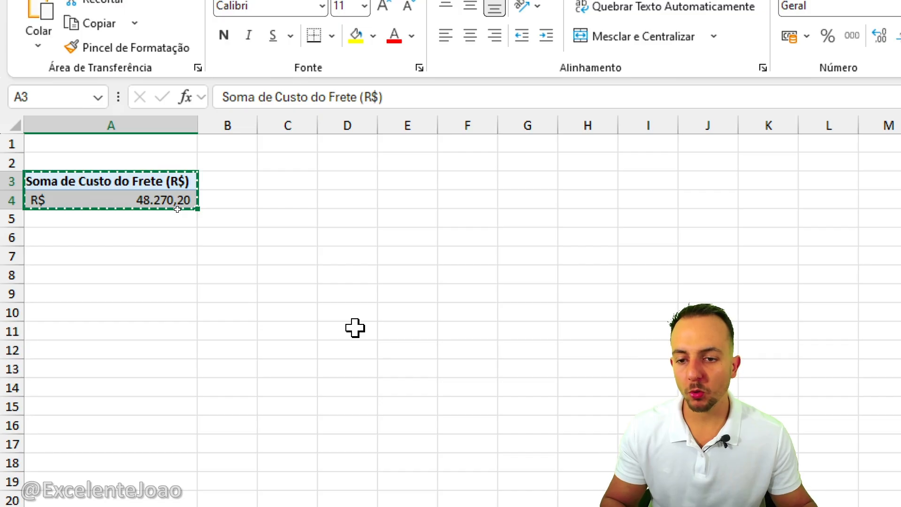
left_click(281, 175)
key("ctrl+v")
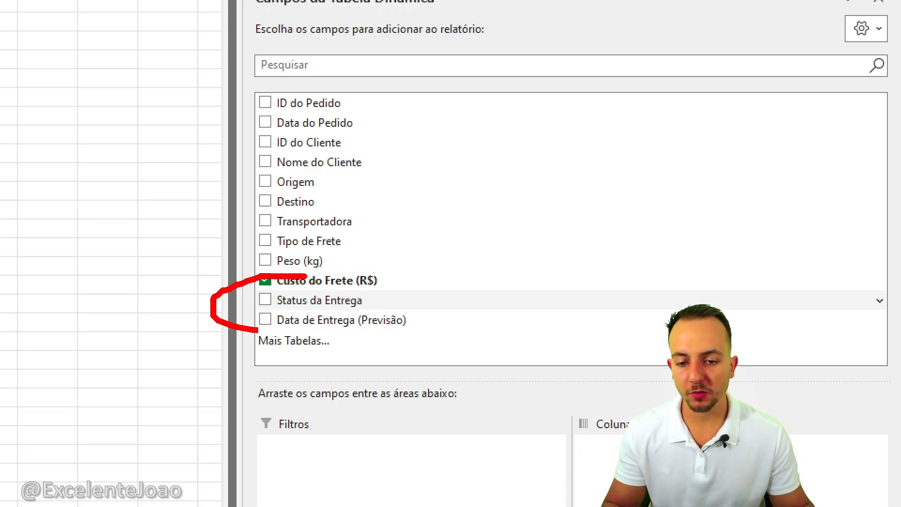
Step: Add the Status da Entrega field to the rows of the copied pivot table and clear the copy marquee
left_click_drag(328, 298, 401, 485)
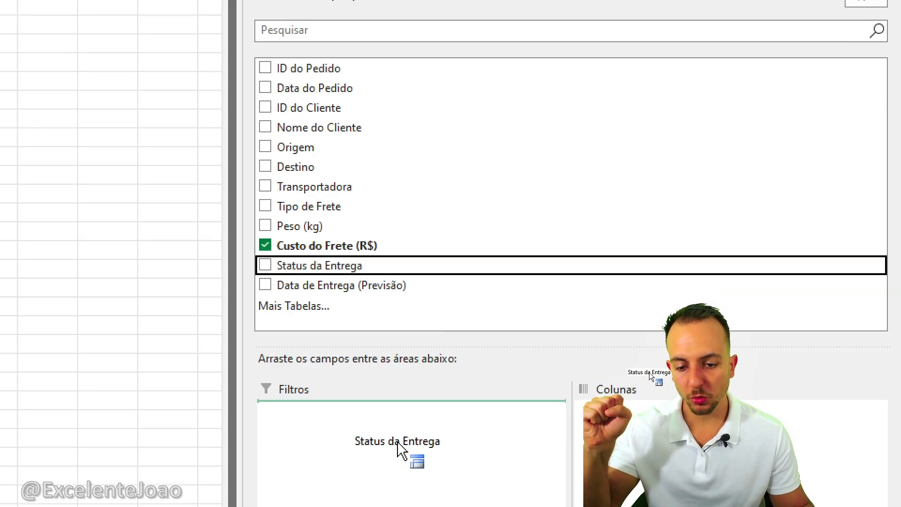
left_click_drag(398, 443, 358, 434)
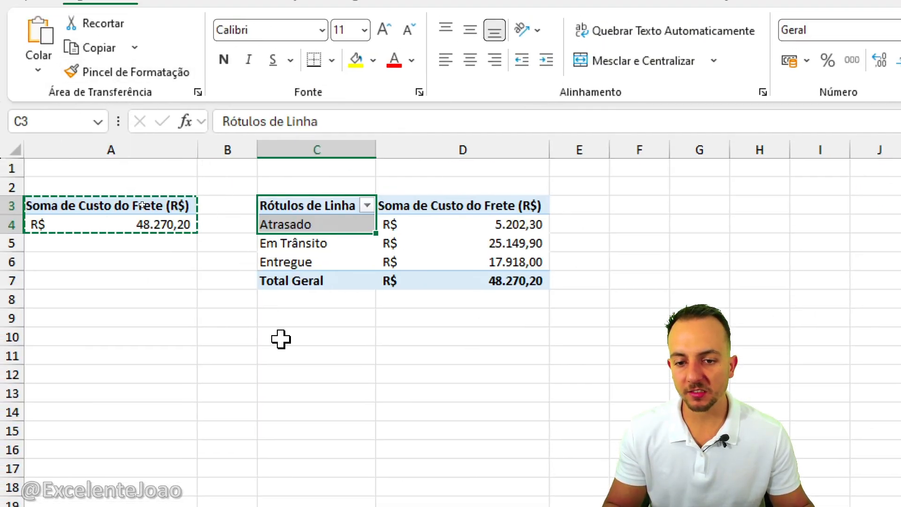
left_click(310, 374)
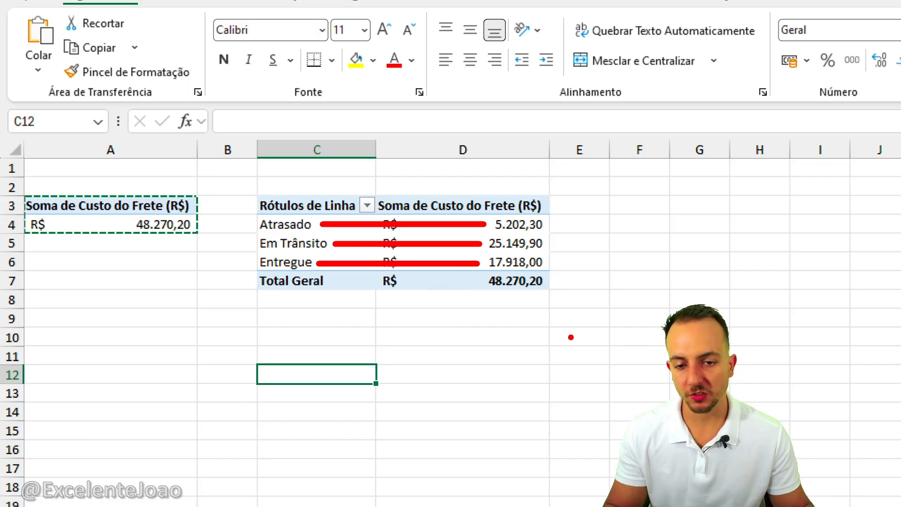
key("Escape")
left_click(466, 333)
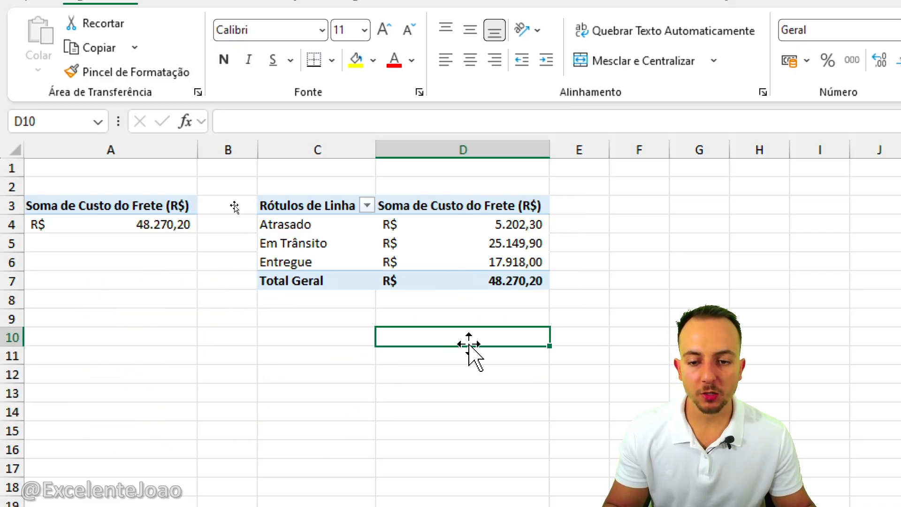
mouse_move(540, 182)
left_mouse_down()
mouse_move(490, 316)
mouse_move(513, 181)
left_mouse_up()
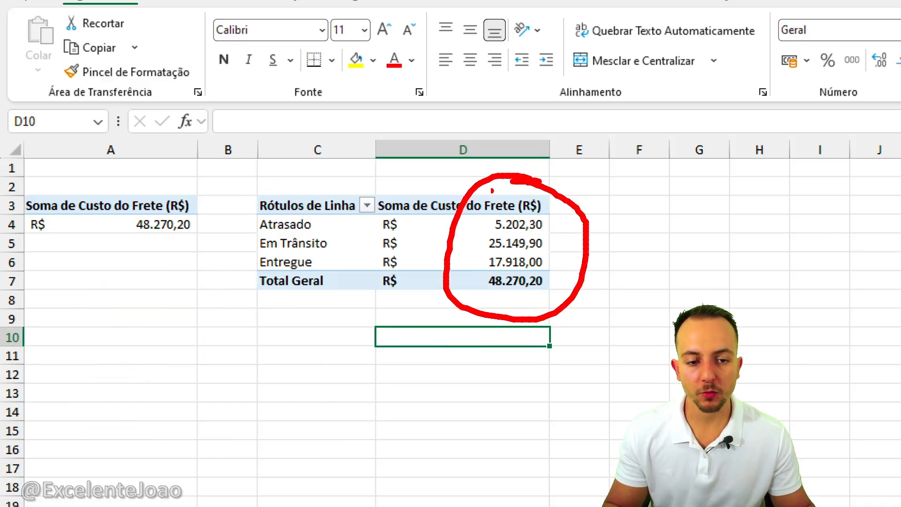
key("e")
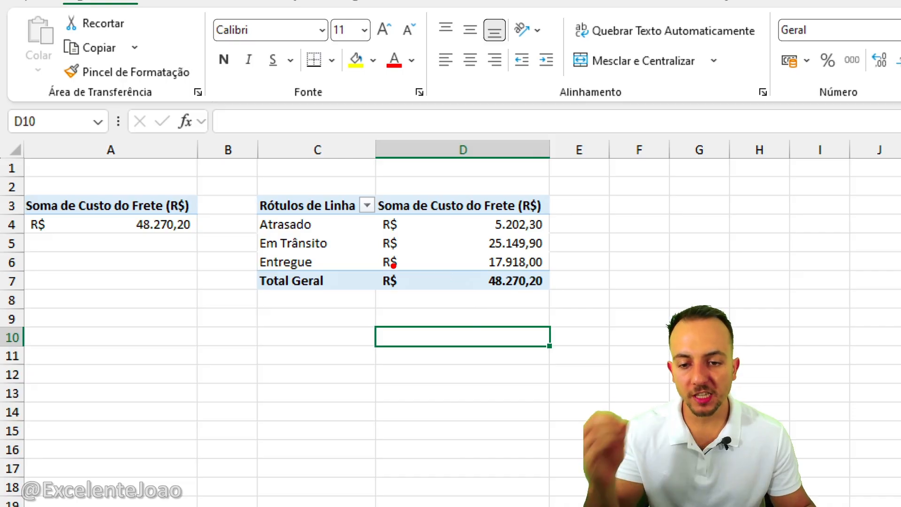
left_click_drag(316, 227, 379, 176)
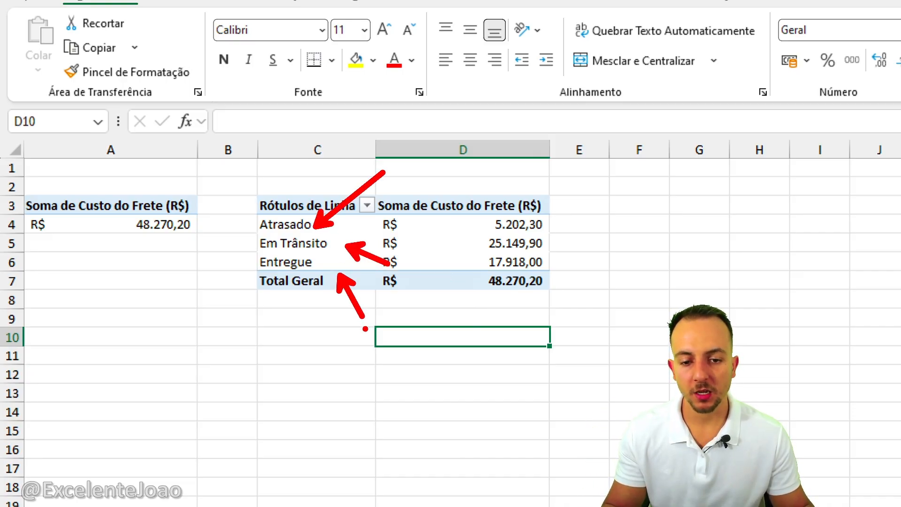
key("Escape")
Step: Summarize the Custo do Frete (R$) values of the delivery status pivot table by Contagem
left_click(475, 242)
key("ctrl+2")
mouse_move(515, 201)
left_mouse_down()
mouse_move(584, 230)
mouse_move(475, 205)
left_mouse_up()
key("Escape")
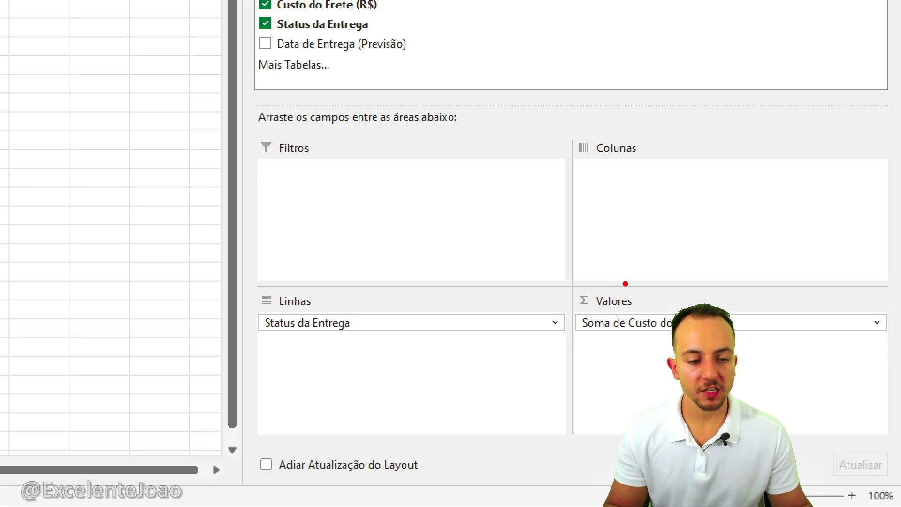
left_click_drag(616, 266, 676, 350)
left_click_drag(655, 296, 728, 193)
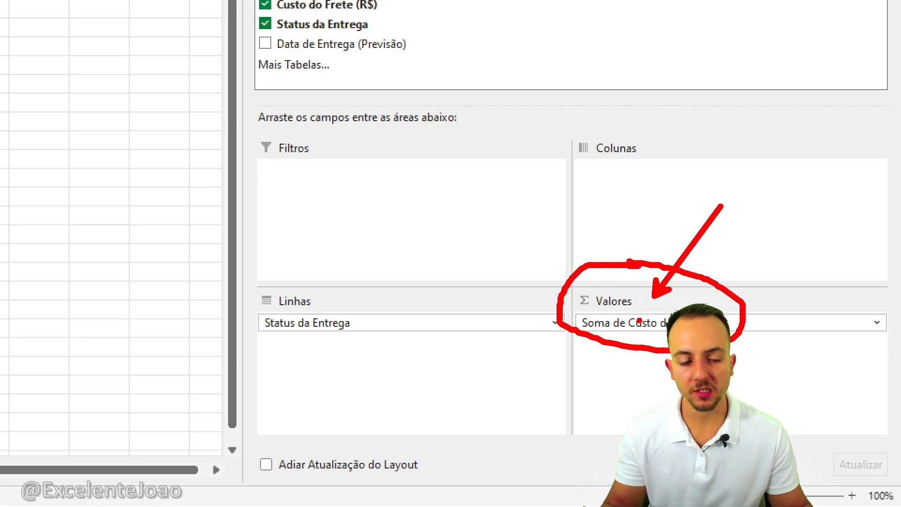
key("Escape")
left_click(638, 323)
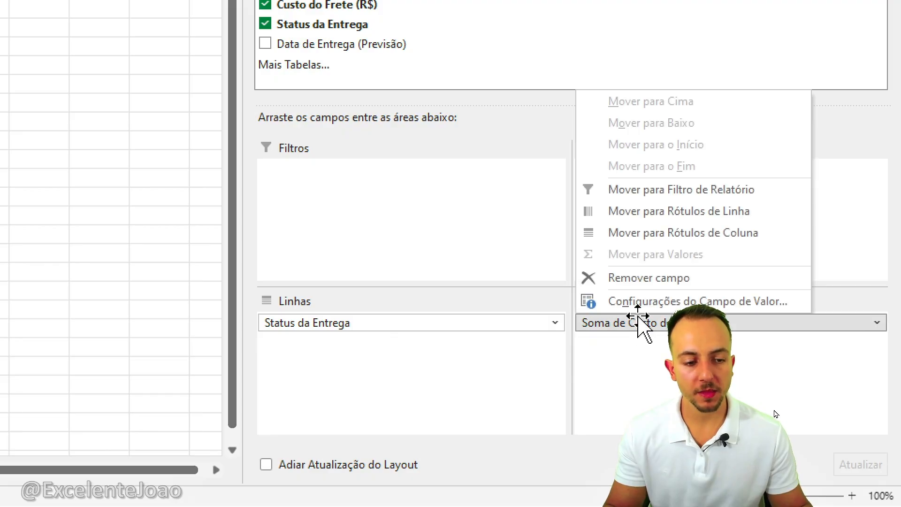
left_click(667, 303)
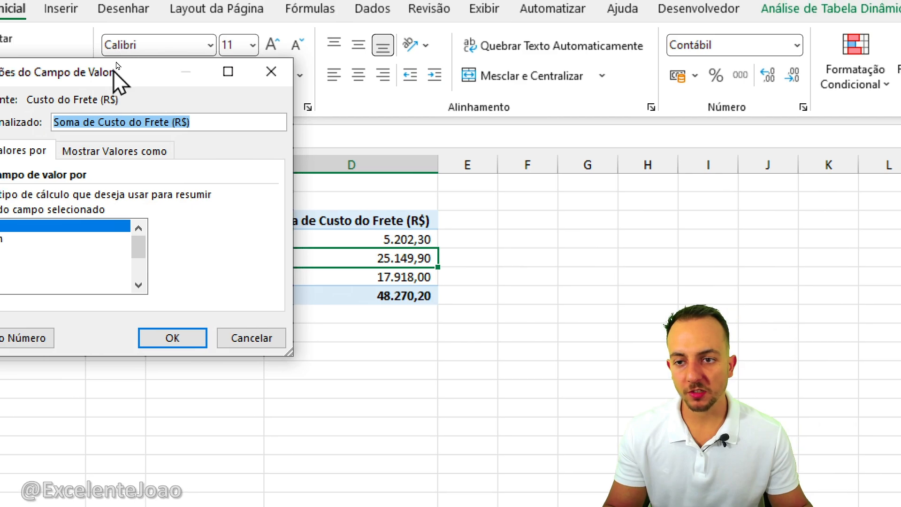
left_click_drag(114, 72, 679, 53)
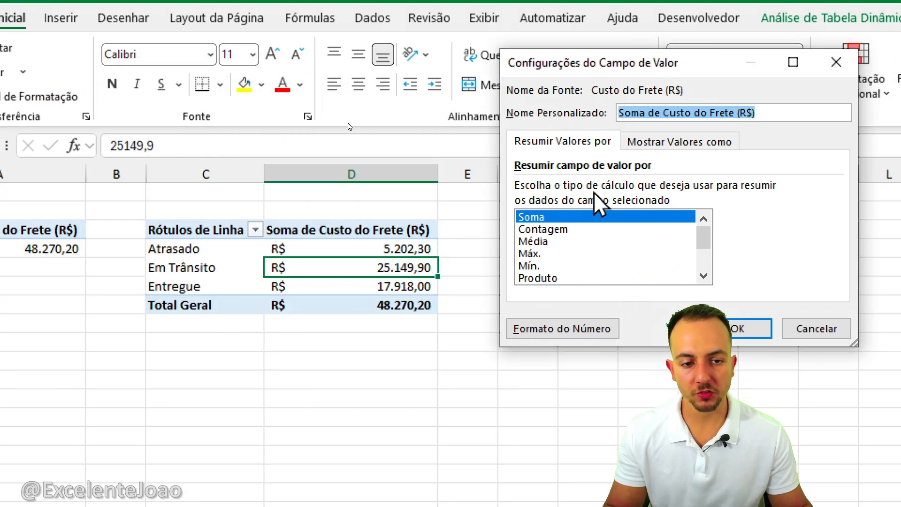
left_click(534, 220)
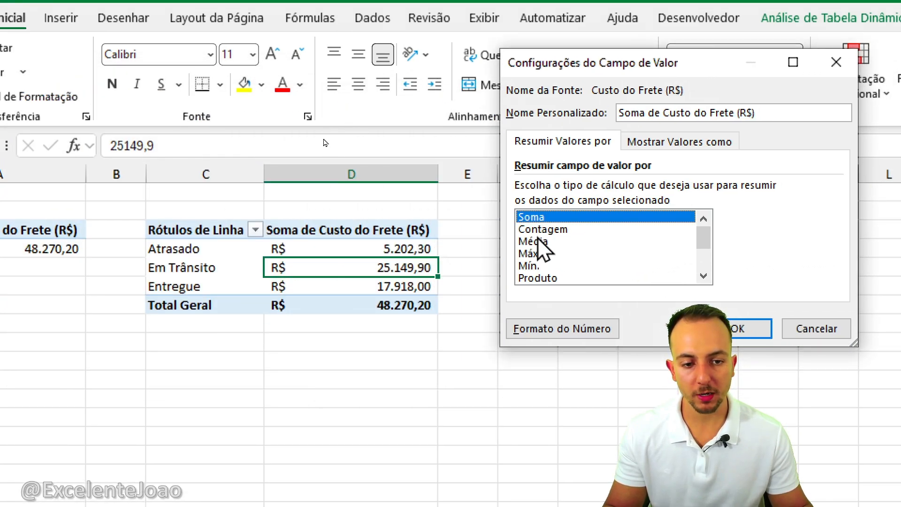
left_click(535, 229)
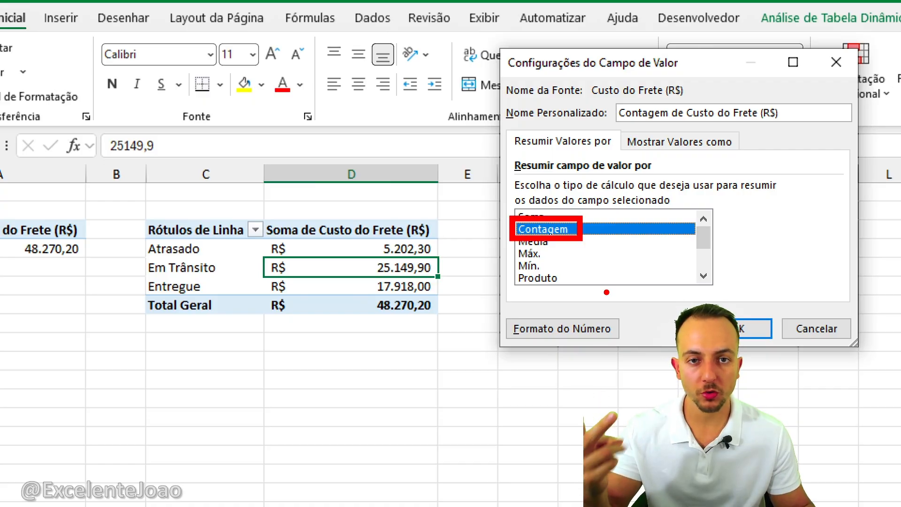
key("Escape")
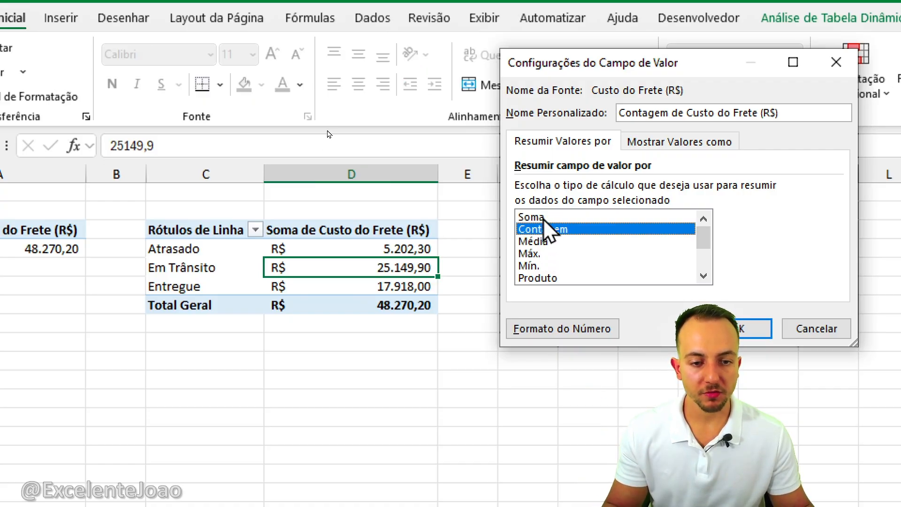
left_click(744, 331)
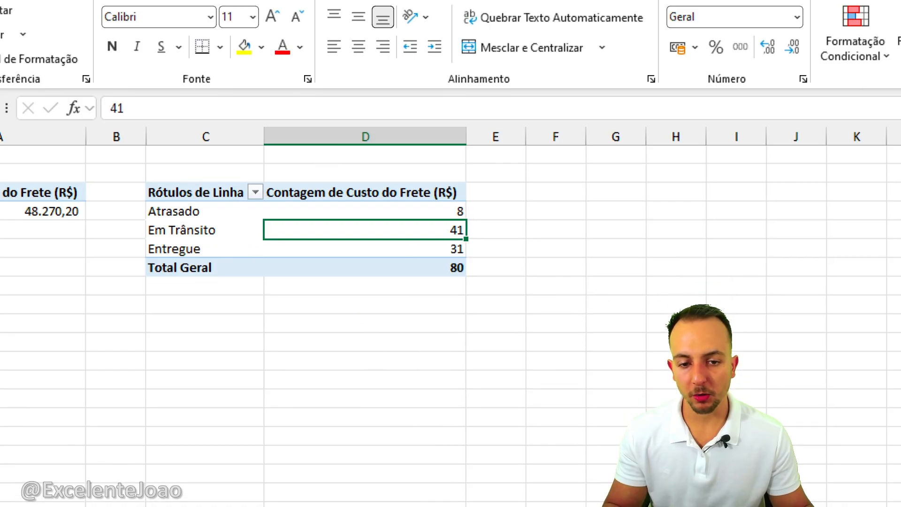
left_click_drag(218, 213, 439, 213)
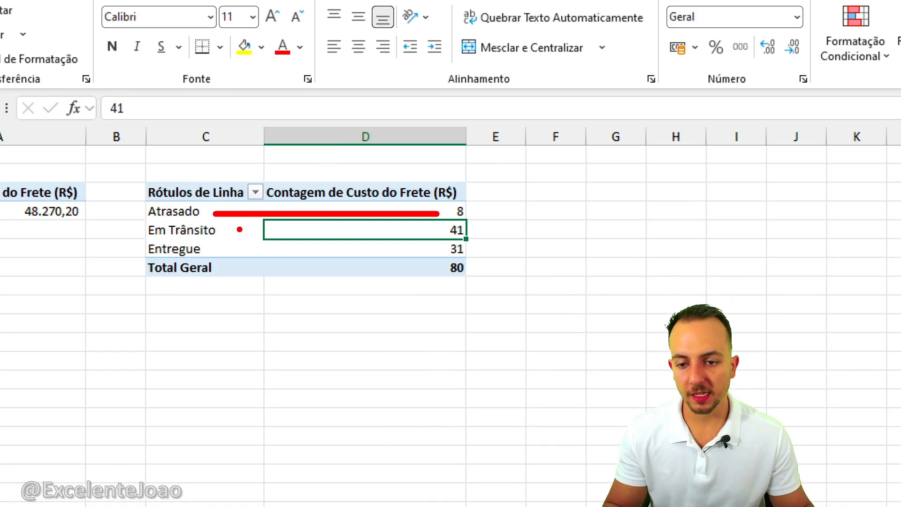
left_click_drag(227, 232, 437, 231)
left_click_drag(228, 251, 438, 252)
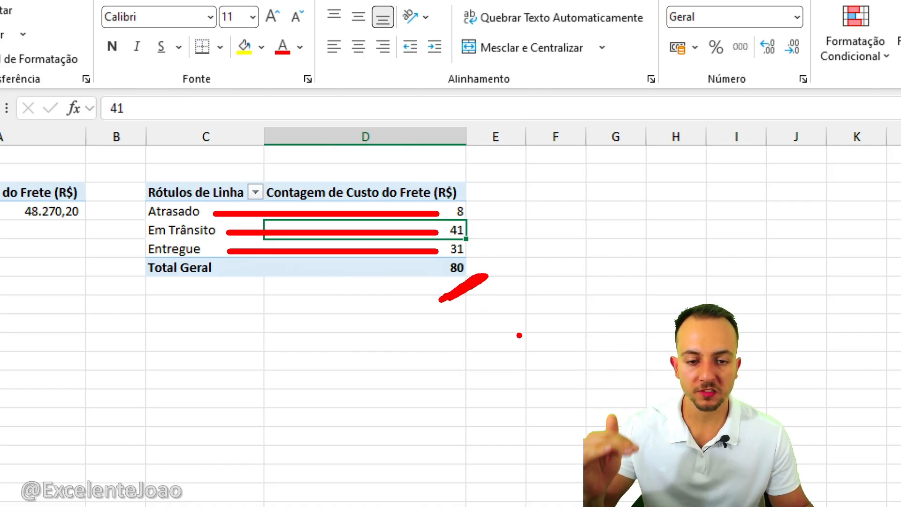
key("Escape")
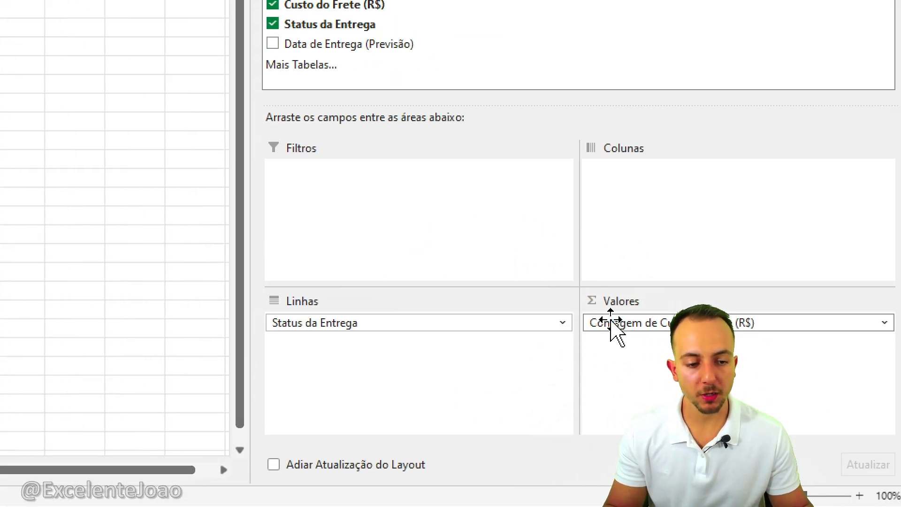
Step: Set the summary calculation of Custo do Frete (R$) in the delivery status pivot table to Média
left_click(612, 324)
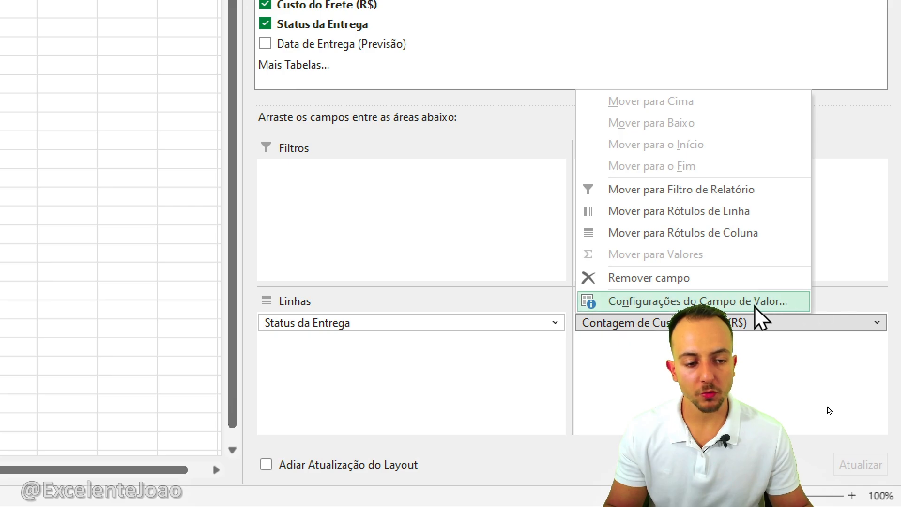
left_click(751, 303)
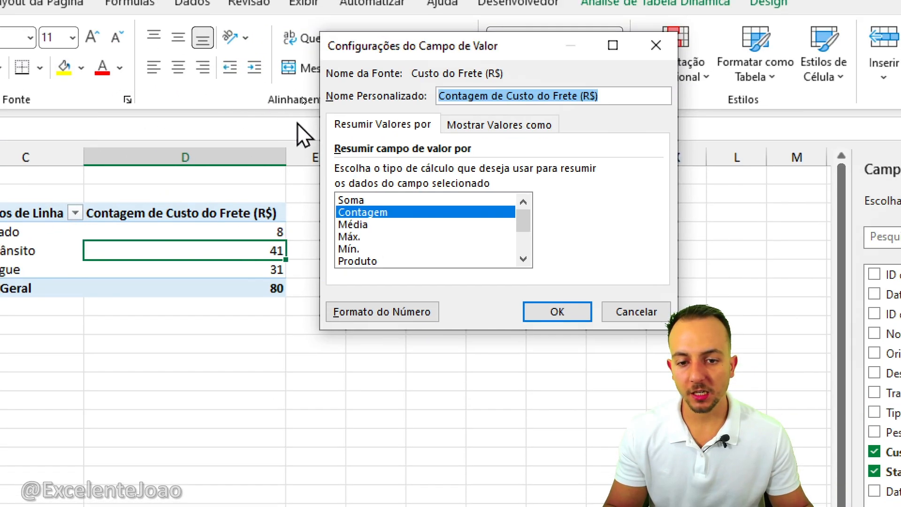
left_click(355, 225)
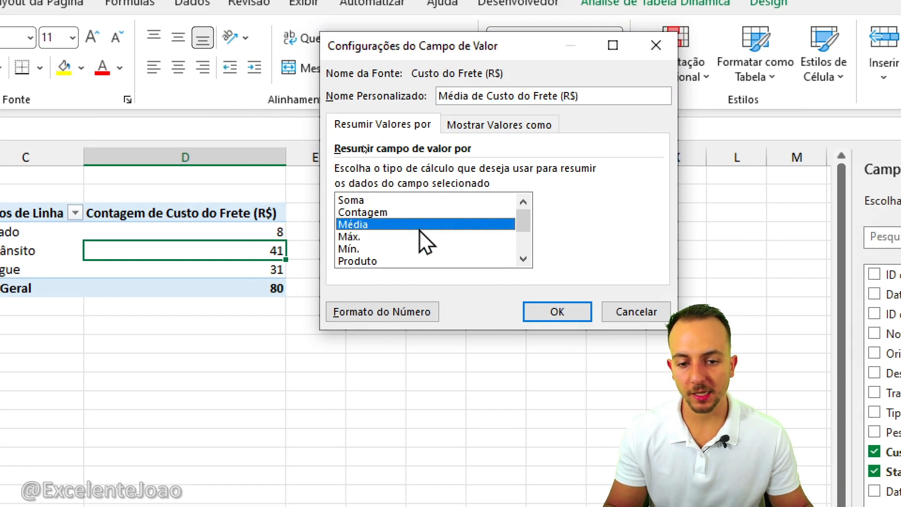
left_click(551, 312)
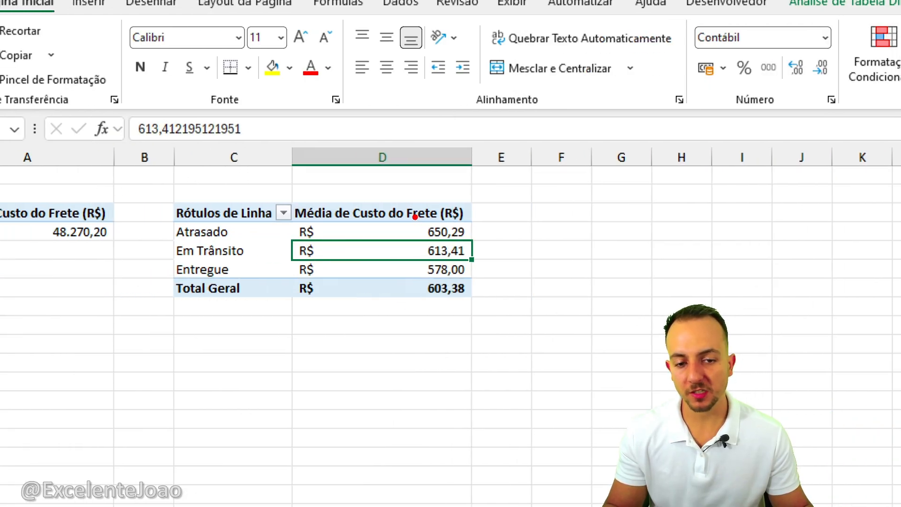
left_click_drag(415, 217, 477, 306)
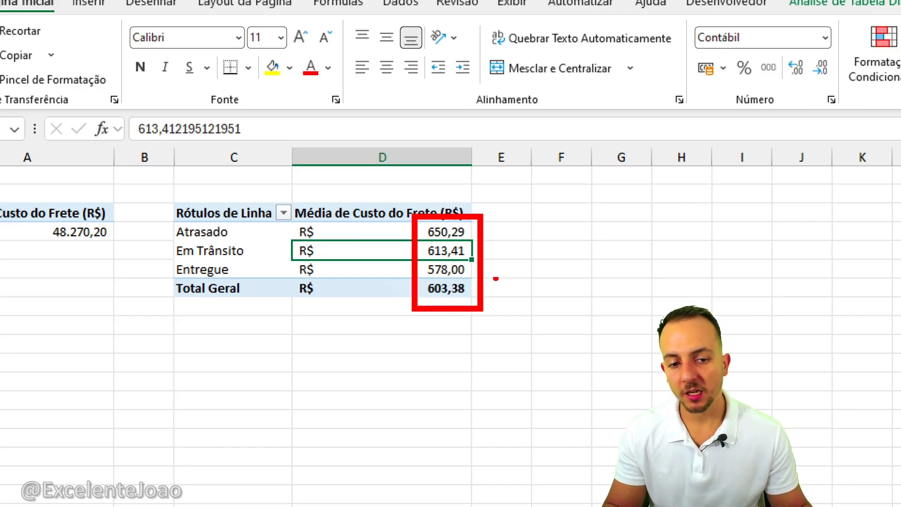
left_click_drag(487, 256, 524, 246)
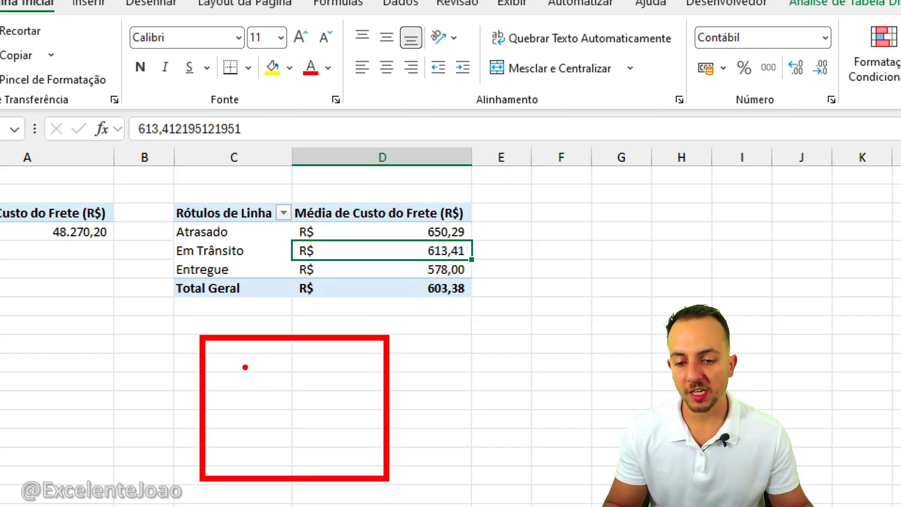
mouse_move(230, 361)
left_mouse_down()
mouse_move(299, 390)
mouse_move(363, 360)
left_mouse_up()
mouse_move(233, 401)
left_mouse_down()
mouse_move(299, 442)
mouse_move(363, 399)
left_mouse_up()
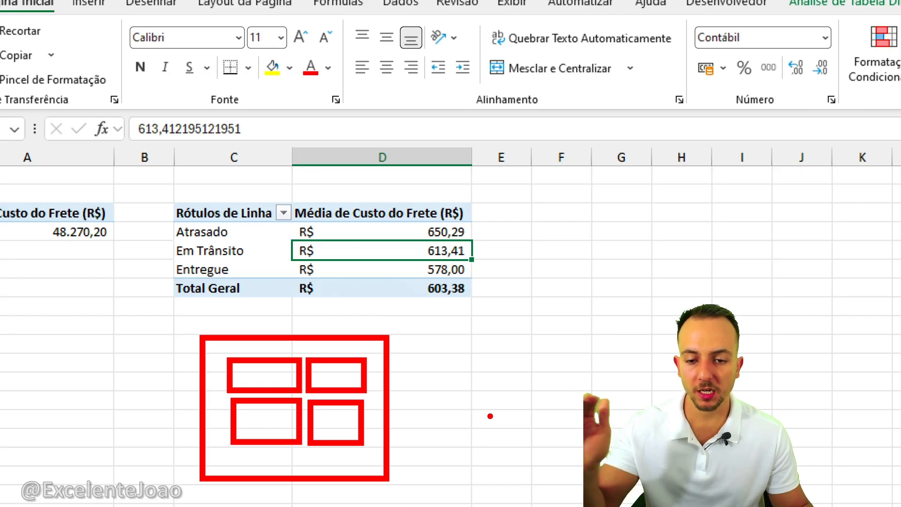
key("Escape")
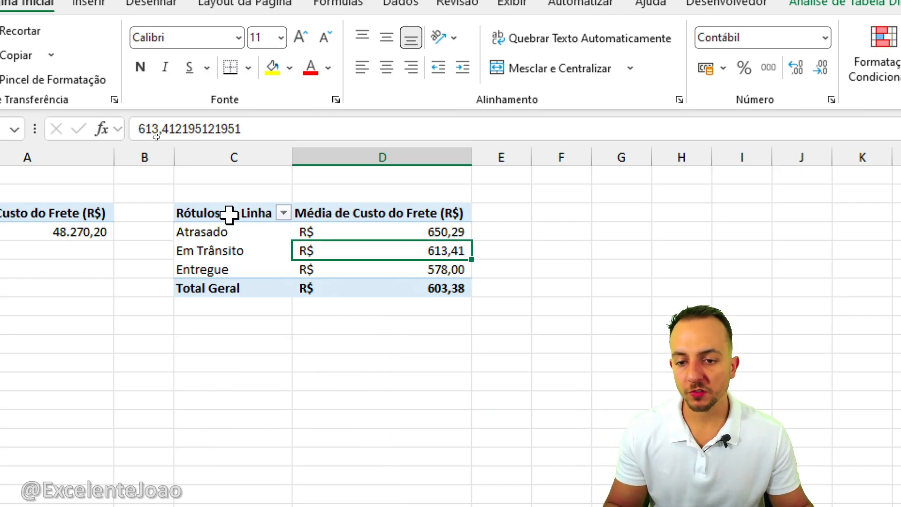
Step: Copy the delivery status pivot table in C3:D7, paste the duplicate at cell F3 and clear the copy marquee
mouse_move(231, 213)
left_mouse_down()
mouse_move(332, 248)
mouse_move(372, 282)
mouse_move(374, 269)
mouse_move(425, 288)
left_mouse_up()
left_click_drag(303, 224, 406, 287)
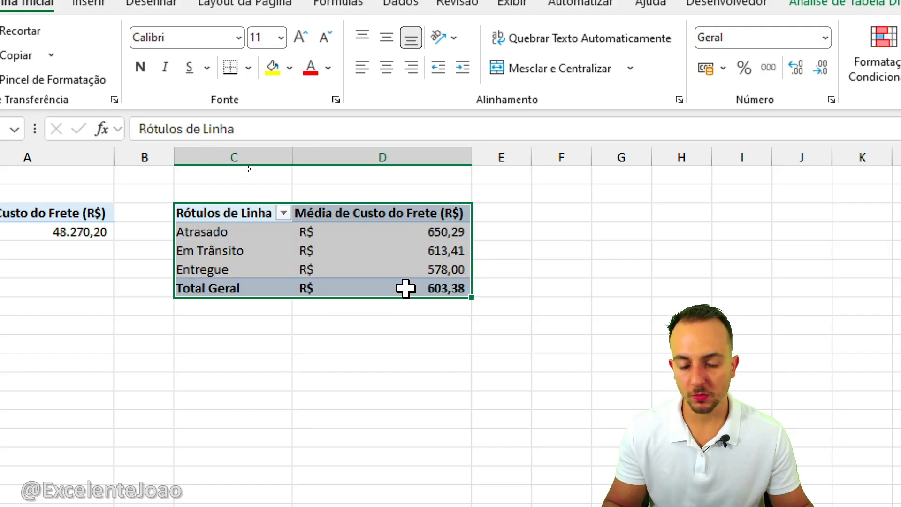
key("ctrl+c")
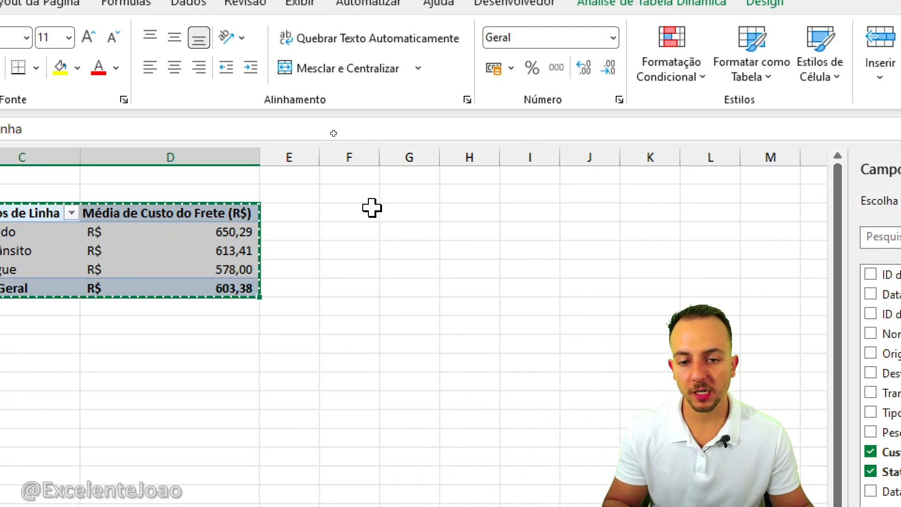
left_click(585, 211)
key("ctrl+v")
key("Escape")
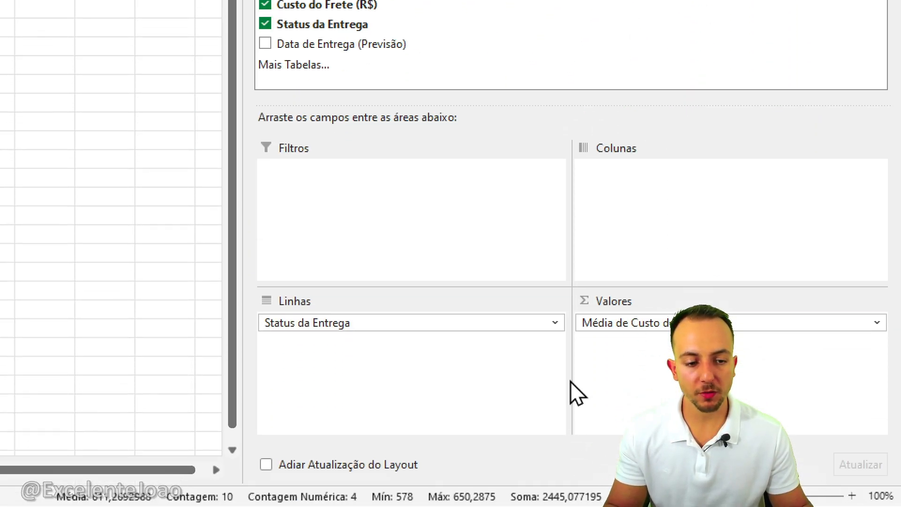
Step: Remove the freight cost value field and the Status da Entrega row field from the copied pivot table at F3
left_click(629, 323)
left_click(657, 280)
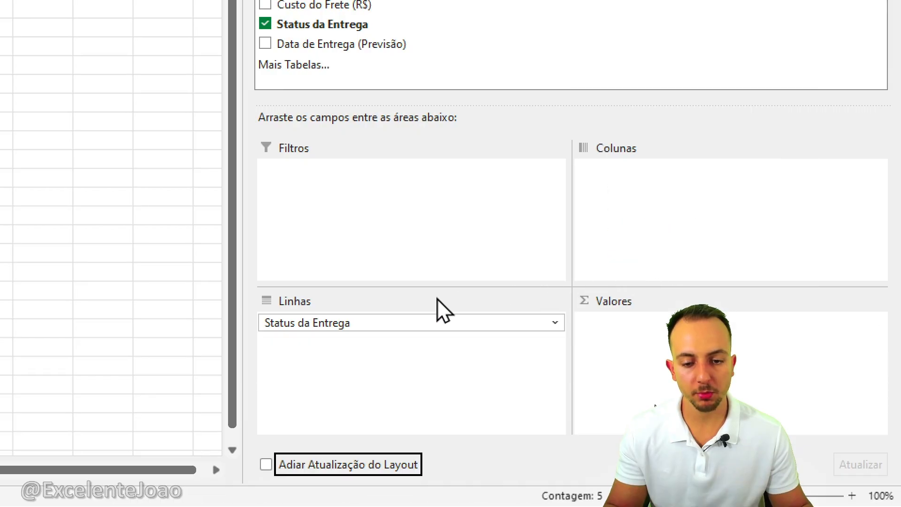
left_click(364, 322)
left_click(362, 276)
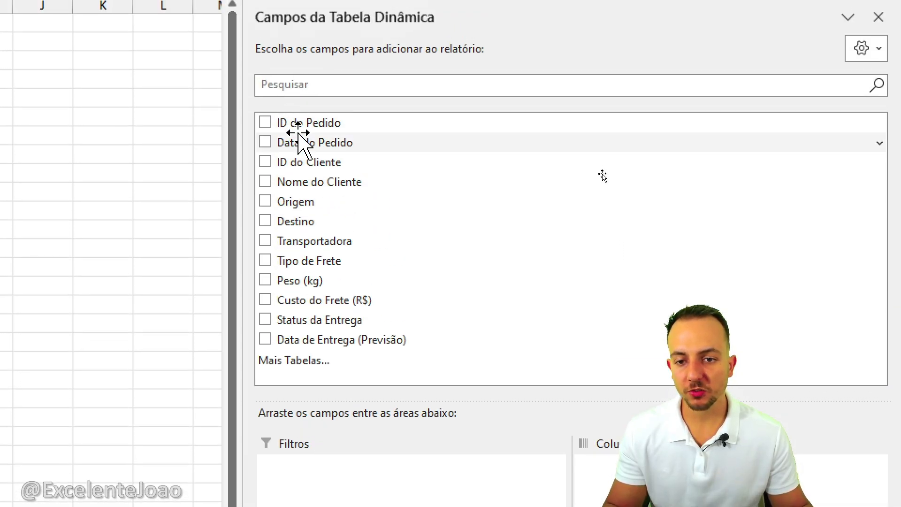
Step: Add the Data do Pedido field to the rows of the emptied pivot table at F3
mouse_move(338, 116)
left_mouse_down()
mouse_move(293, 113)
mouse_move(338, 117)
left_mouse_up()
left_click_drag(267, 142, 346, 441)
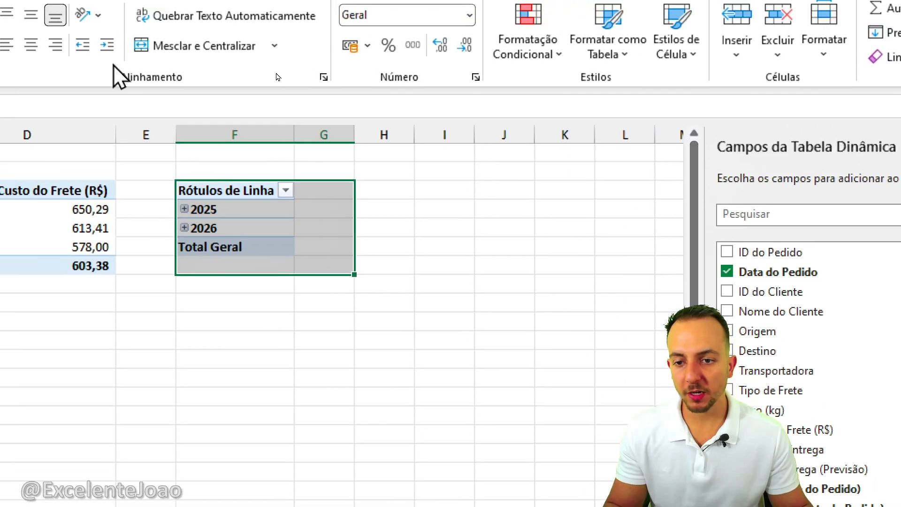
left_click(192, 392)
left_click(115, 359)
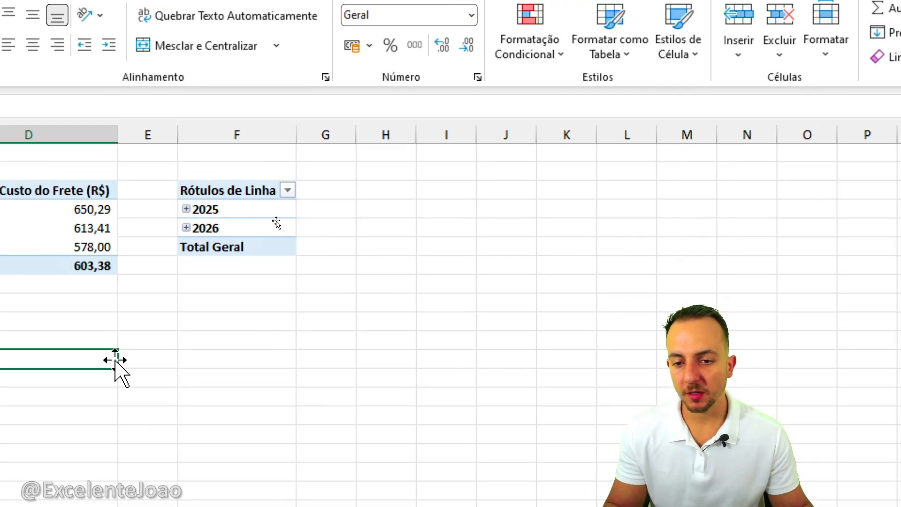
mouse_move(169, 183)
left_mouse_down()
mouse_move(212, 193)
mouse_move(170, 184)
left_mouse_up()
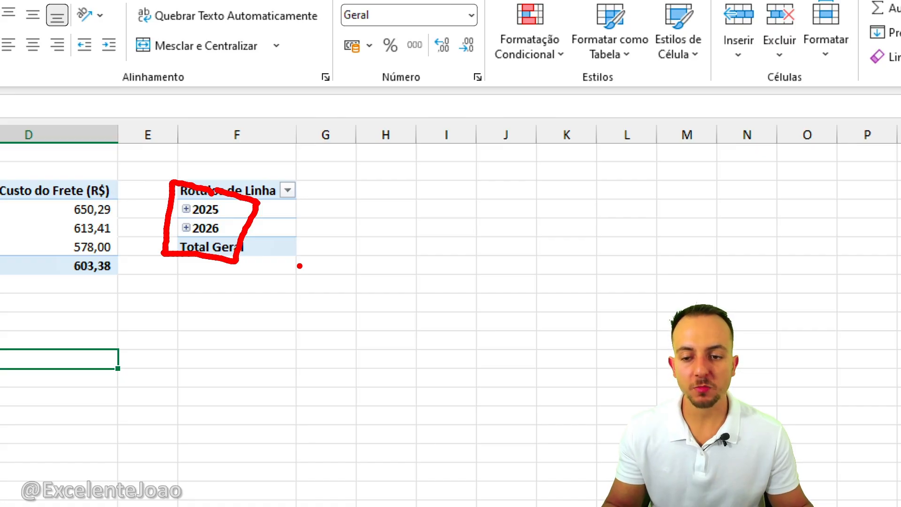
key("Escape")
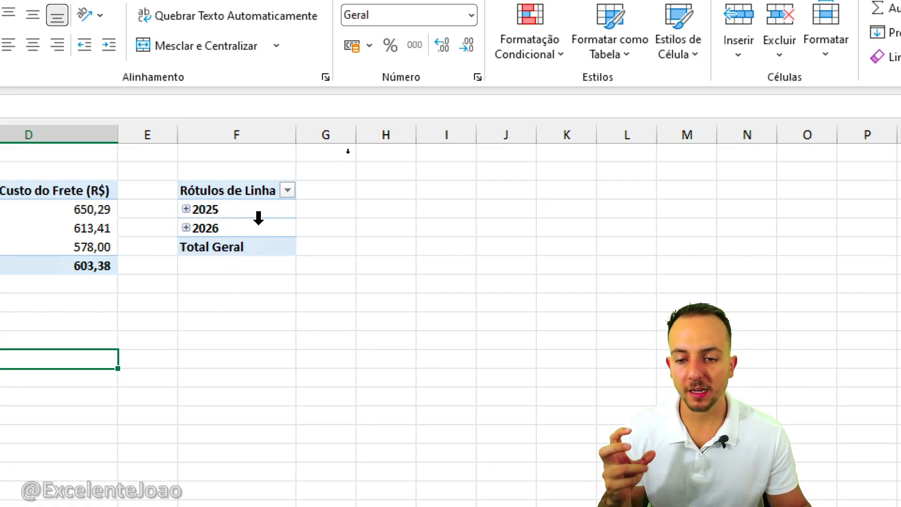
Step: Expand the year 2025 and its Trim3 and Trim4 quarters to month level in the order date pivot table
left_click_drag(236, 208, 247, 228)
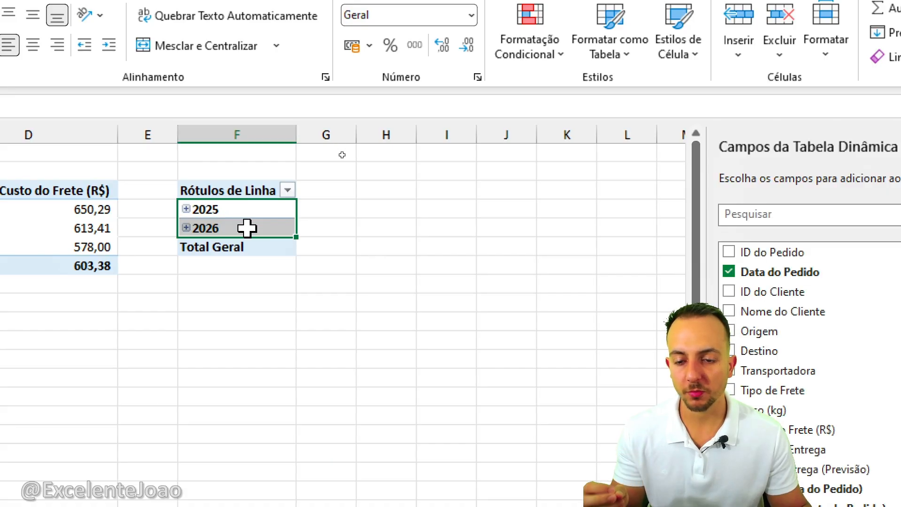
left_click(186, 210)
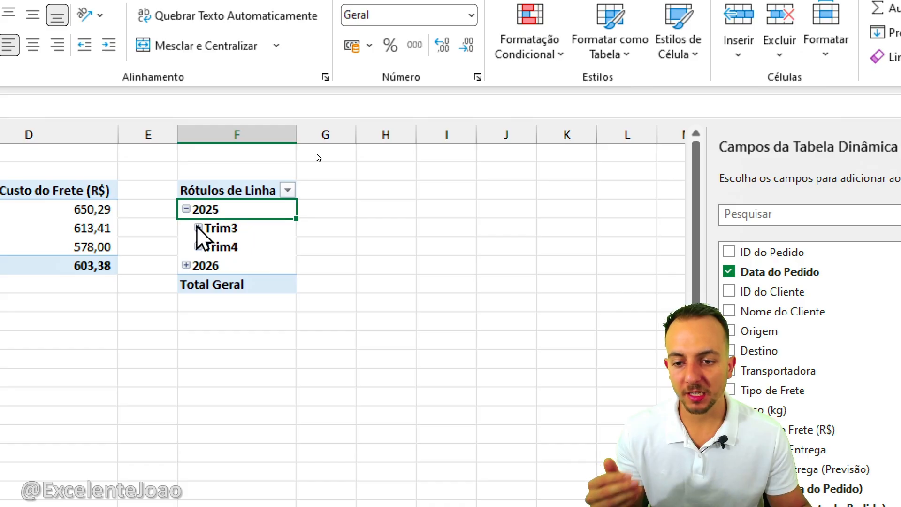
left_click(198, 229)
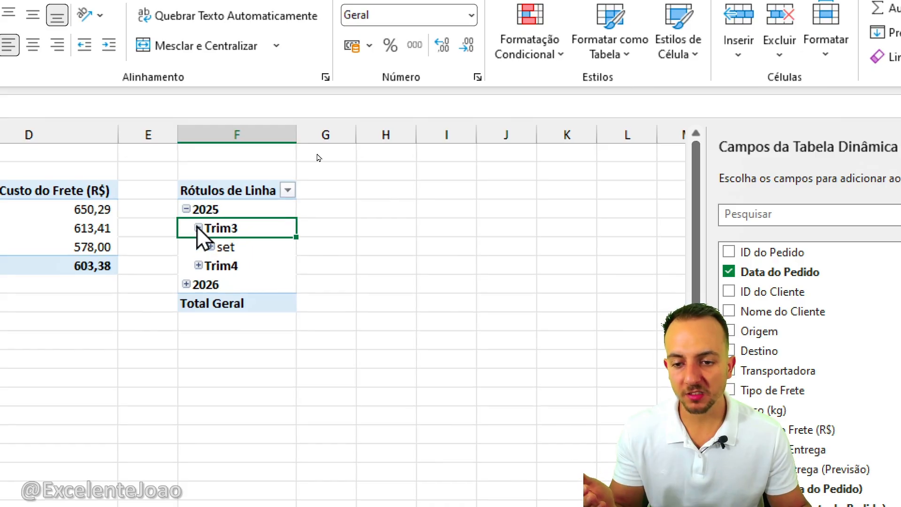
left_click(198, 266)
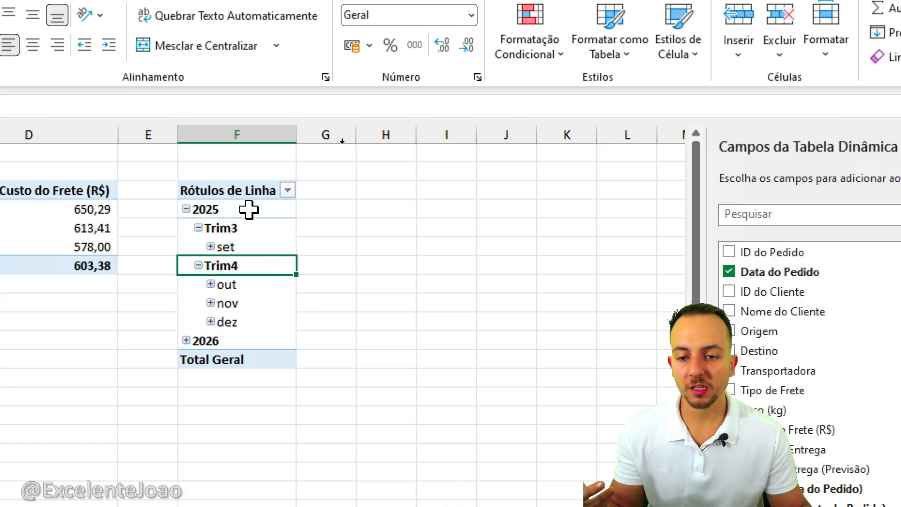
left_click(245, 191)
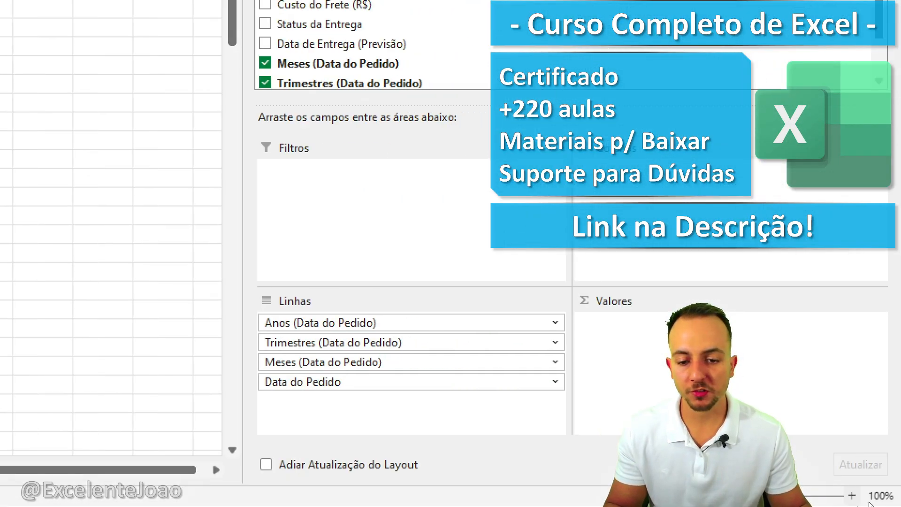
mouse_move(294, 306)
left_mouse_down()
mouse_move(240, 304)
mouse_move(375, 320)
mouse_move(272, 306)
left_mouse_up()
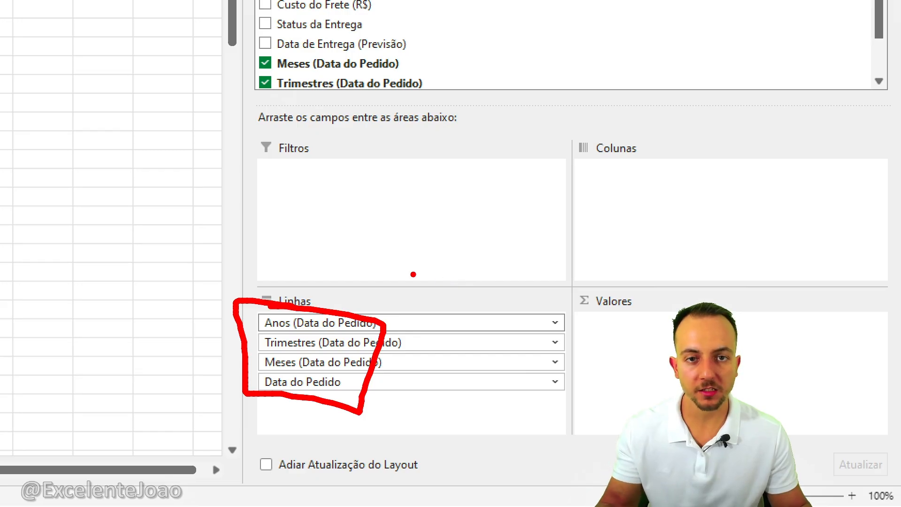
Step: Remove the Data do Pedido, Trimestres and Anos fields from the rows of the pivot table at F3, keeping only Meses (Data do Pedido)
key("Escape")
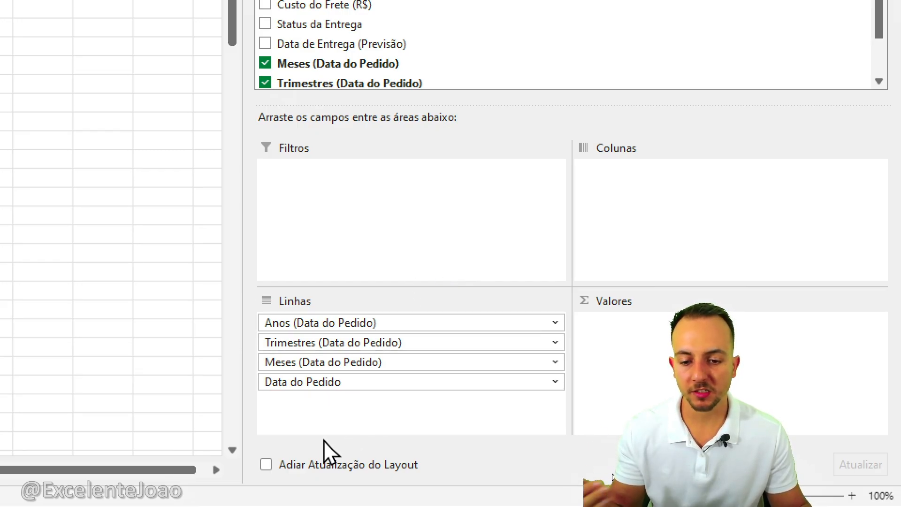
left_click(298, 382)
left_click(305, 342)
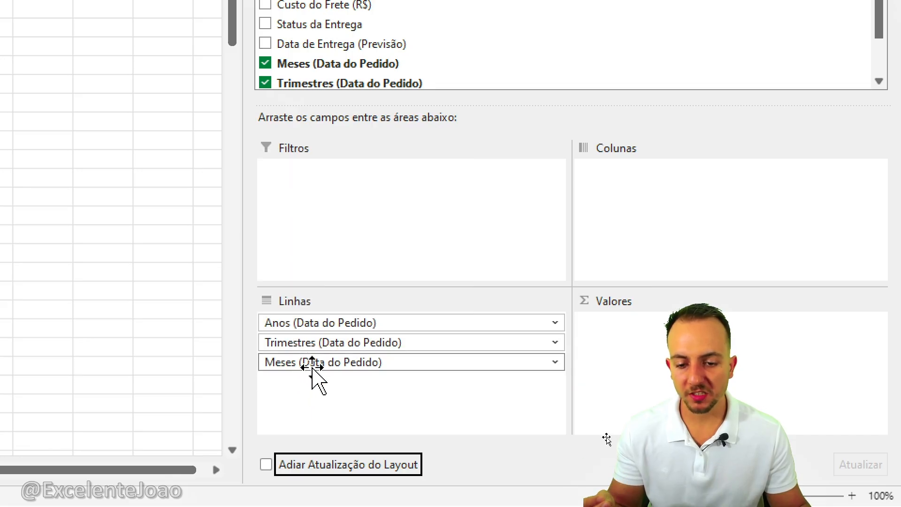
left_click(311, 347)
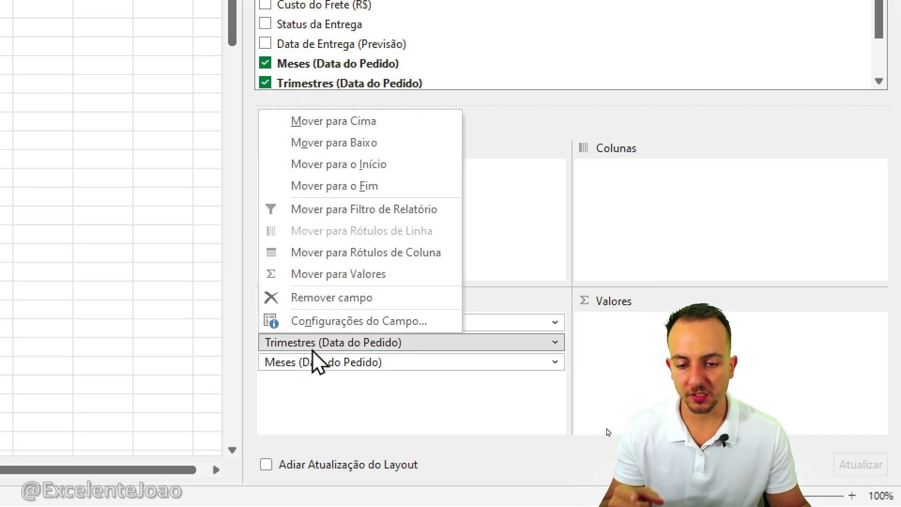
left_click(316, 305)
left_click(311, 323)
left_click(305, 281)
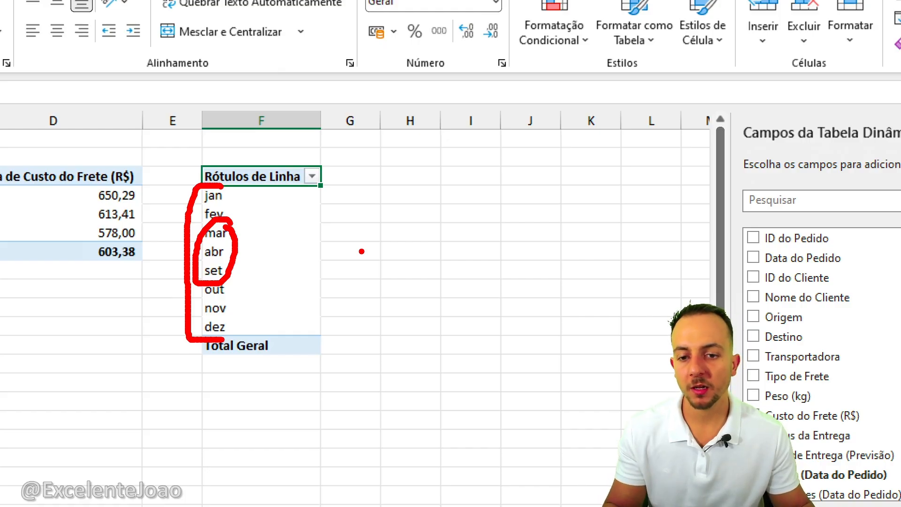
Step: Add the Custo do Frete (R$) field to the values of the monthly pivot table at F3
key("Escape")
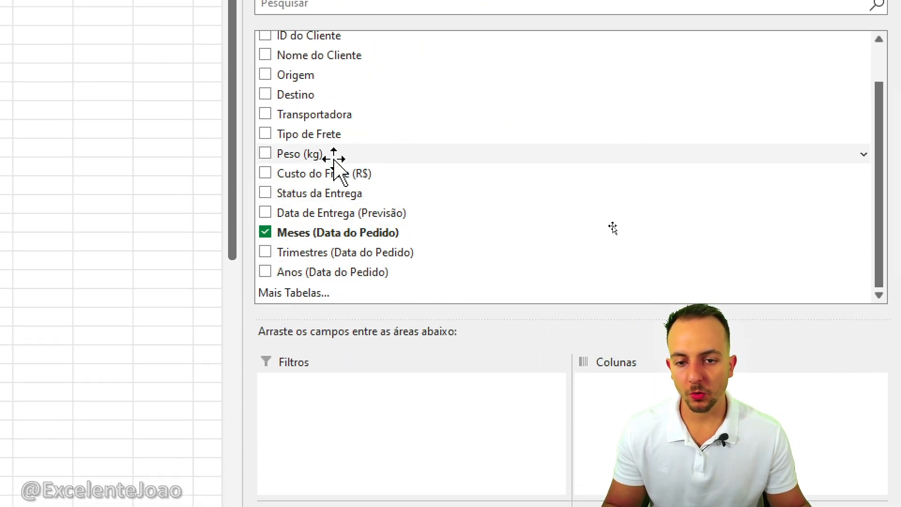
left_click_drag(296, 172, 713, 397)
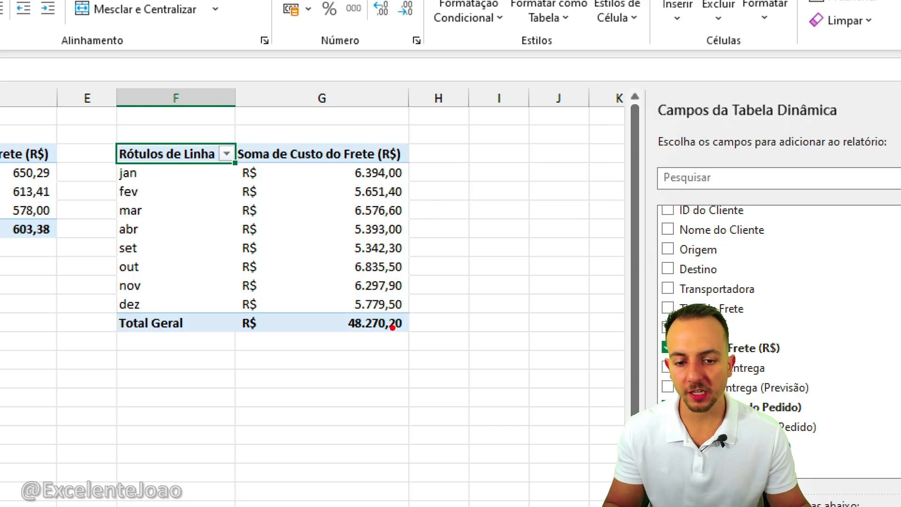
mouse_move(393, 327)
left_mouse_down()
mouse_move(305, 328)
mouse_move(340, 289)
left_mouse_up()
left_click_drag(156, 172, 317, 178)
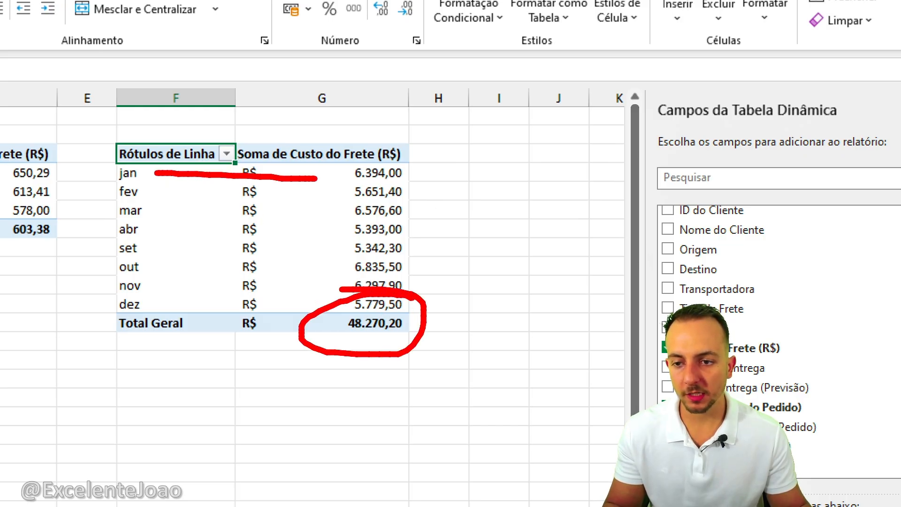
left_click_drag(193, 190, 297, 192)
left_click_drag(194, 217, 248, 218)
key("Escape")
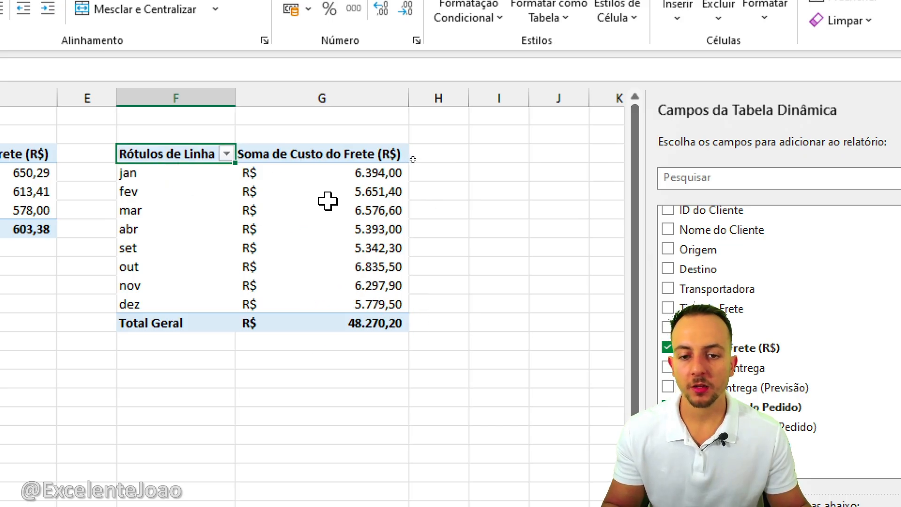
key("ctrl+2")
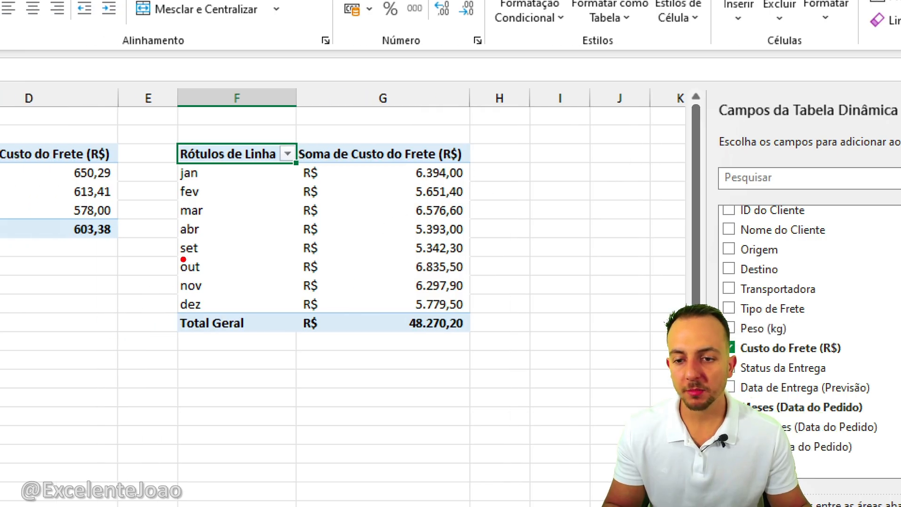
left_click_drag(173, 164, 224, 313)
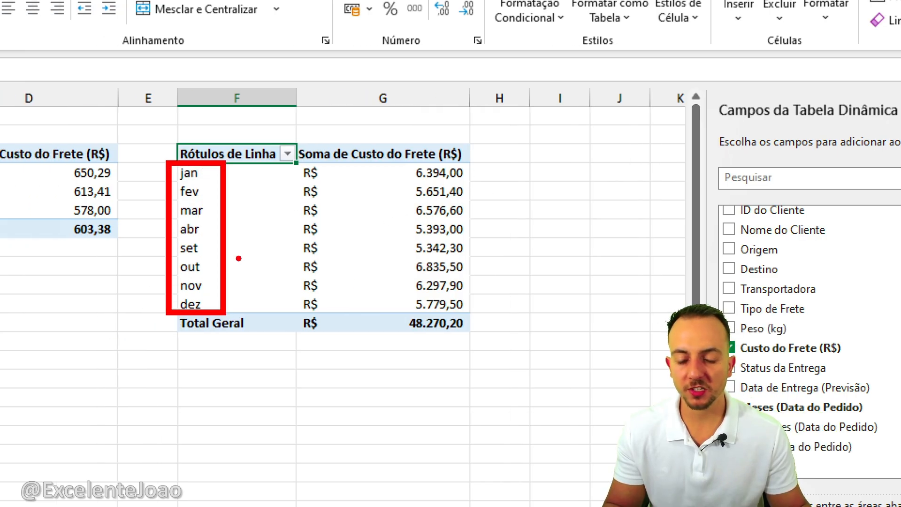
left_click_drag(281, 190, 287, 240)
left_click_drag(323, 190, 337, 213)
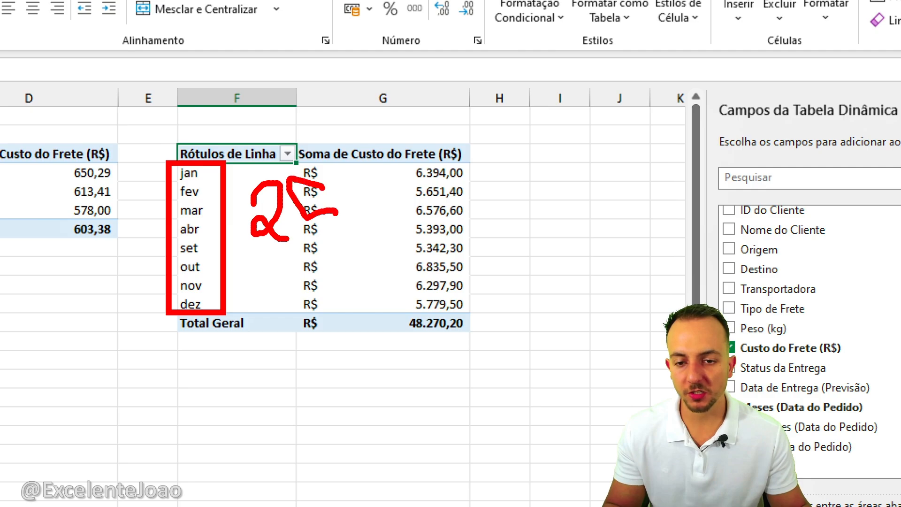
left_click_drag(281, 249, 302, 317)
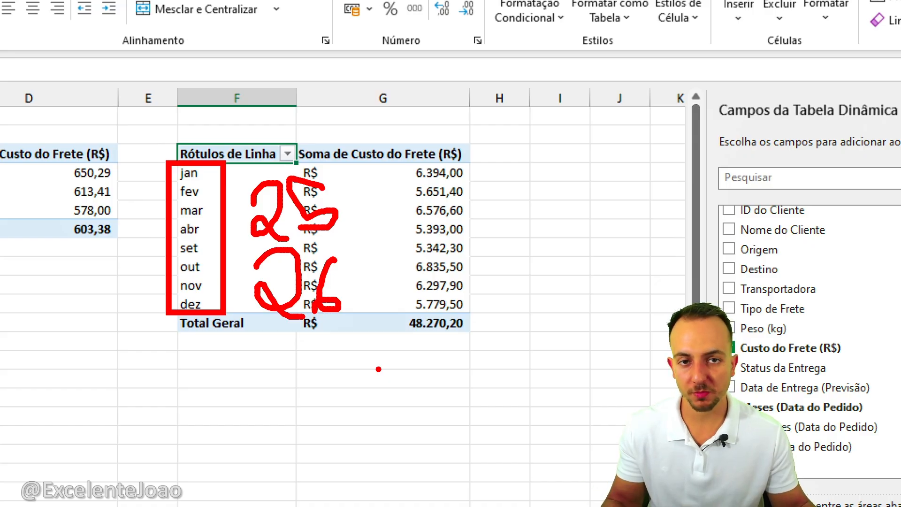
key("Escape")
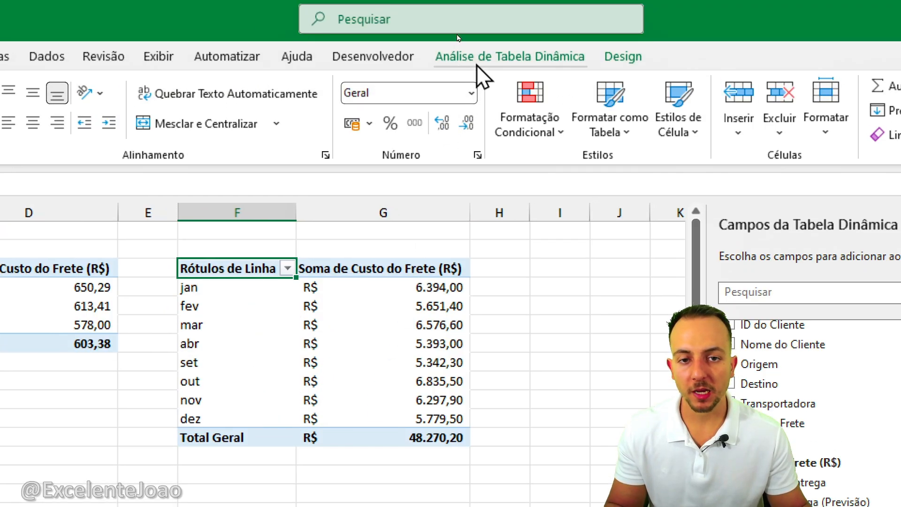
Step: Insert a slicer for Anos (Data do Pedido) on the monthly pivot table and place it beside the table, over columns H to J
left_click(338, 306)
left_click_drag(373, 280, 296, 287)
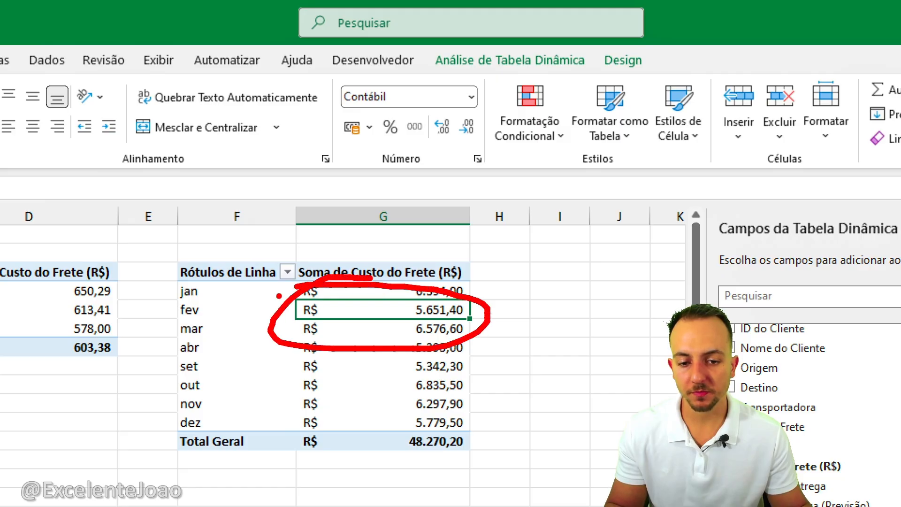
key("Escape")
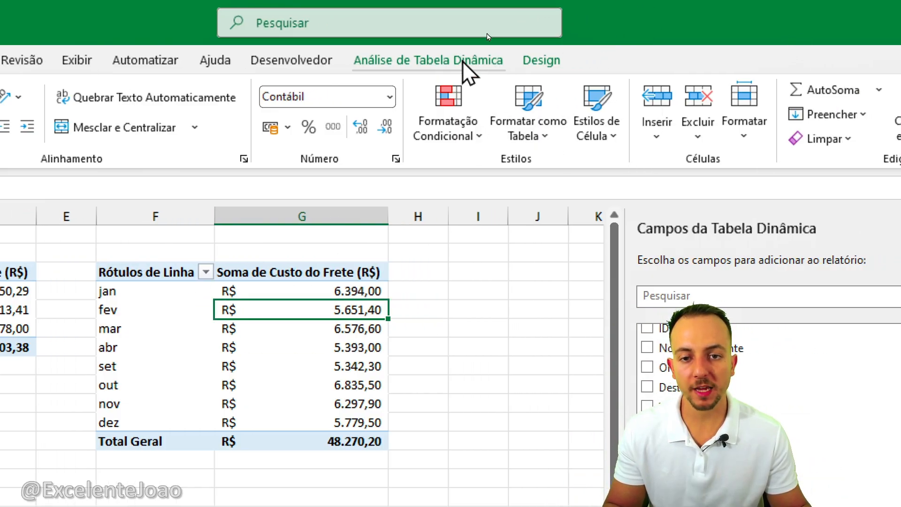
left_click(431, 61)
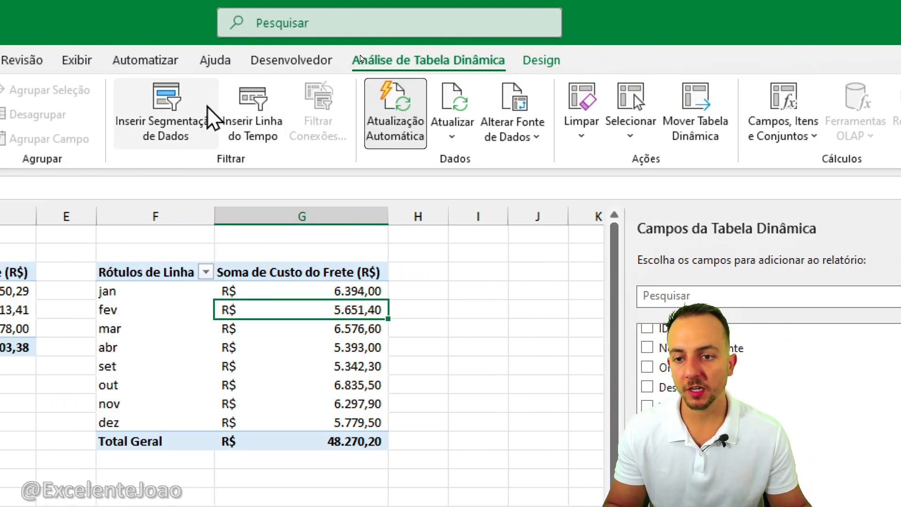
left_click(205, 141)
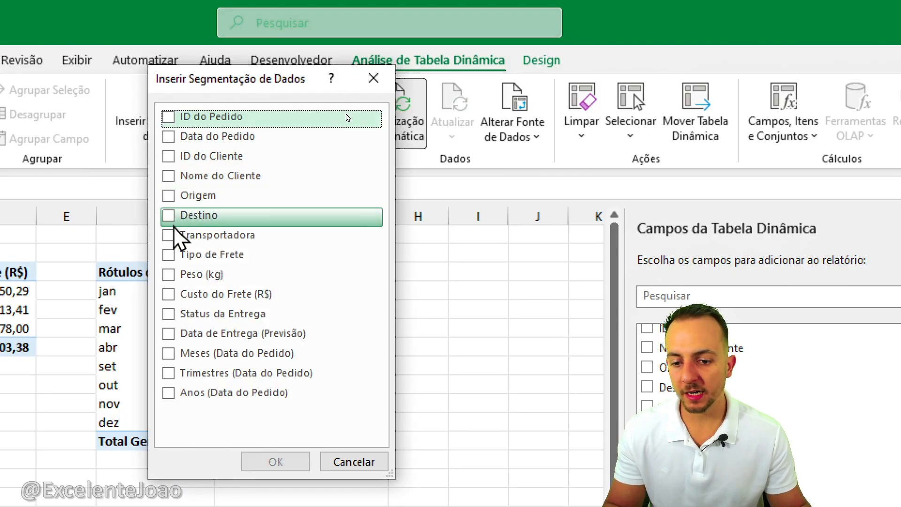
left_click(168, 392)
left_click(275, 462)
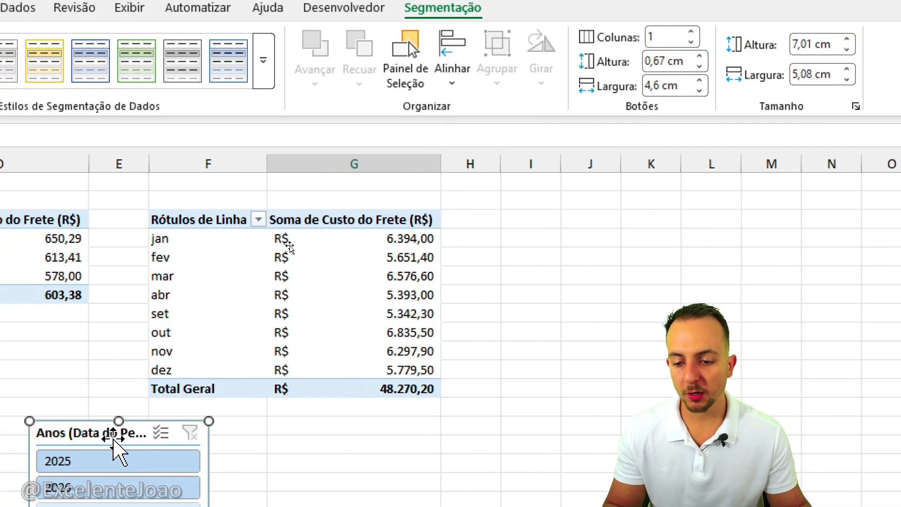
left_click_drag(68, 454, 489, 218)
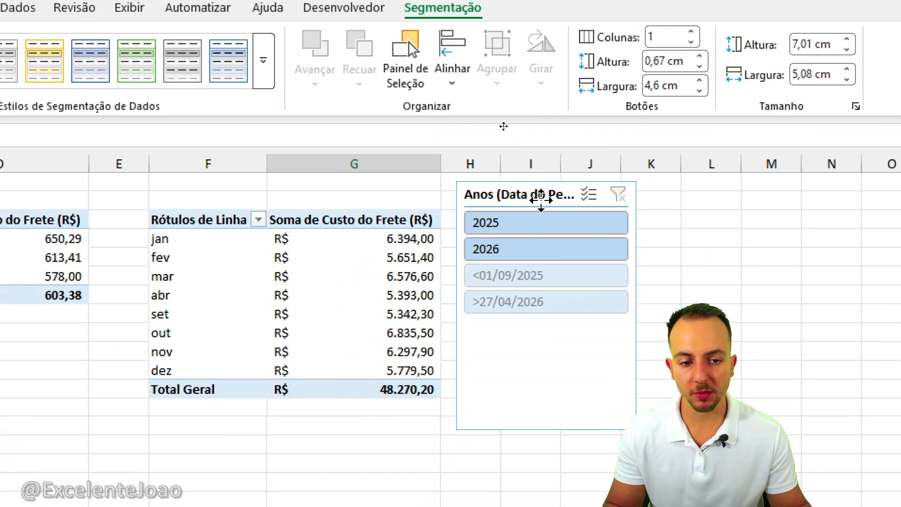
left_click_drag(541, 200, 541, 201)
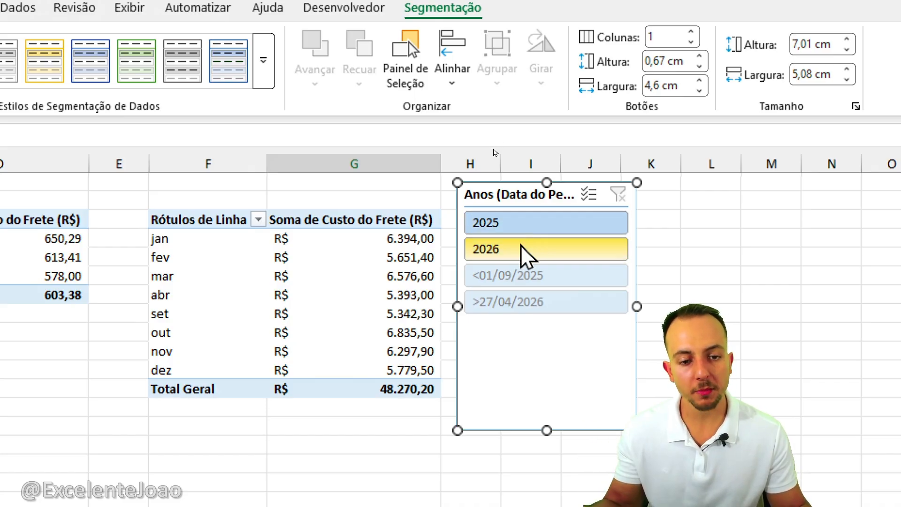
Step: Filter the monthly pivot table alternately by 2025 and 2026 with the years slicer
left_click(517, 226)
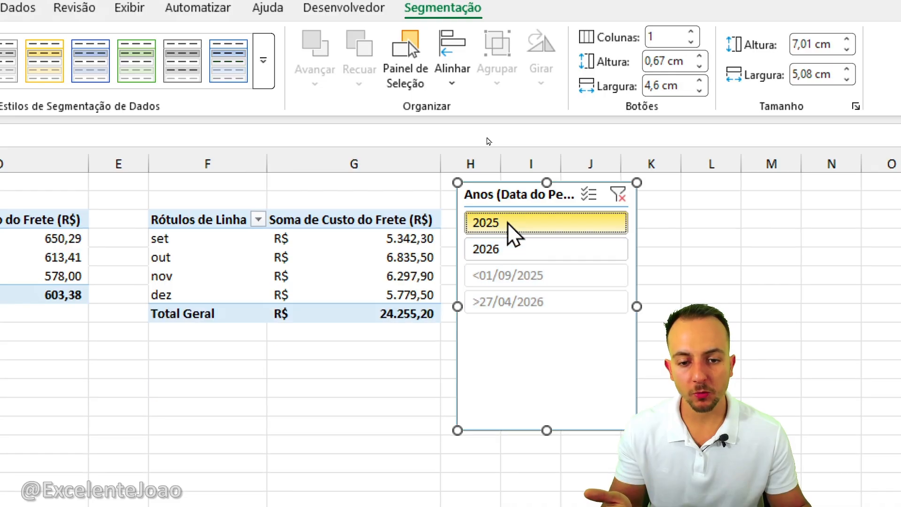
left_click(521, 245)
left_click(520, 226)
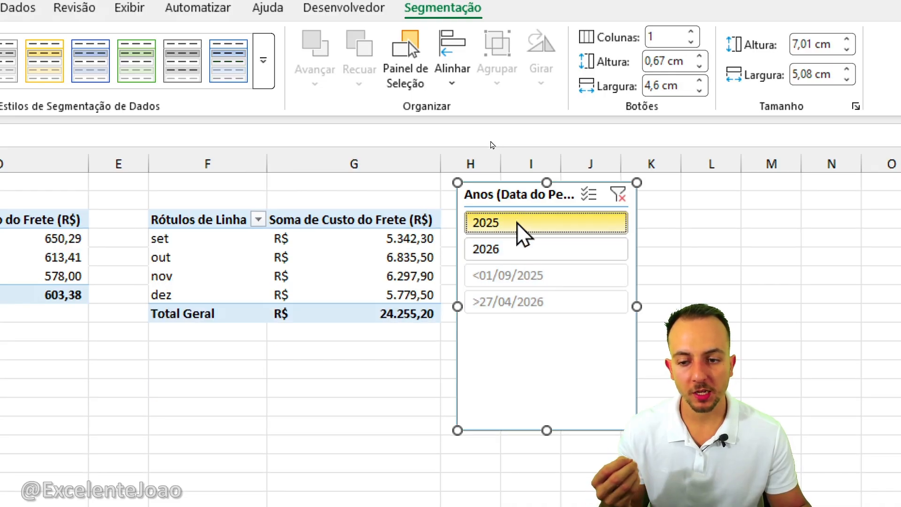
left_click(520, 249)
left_click(520, 227)
left_click(525, 251)
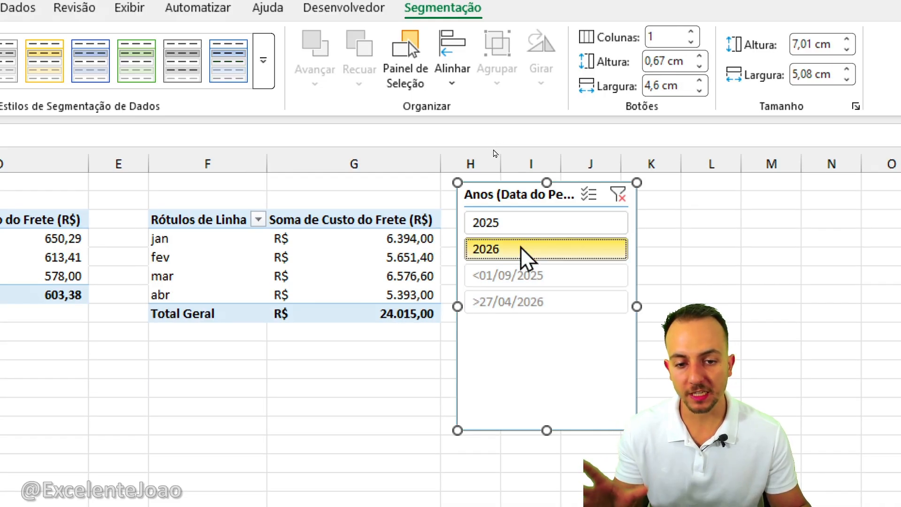
left_click(521, 224)
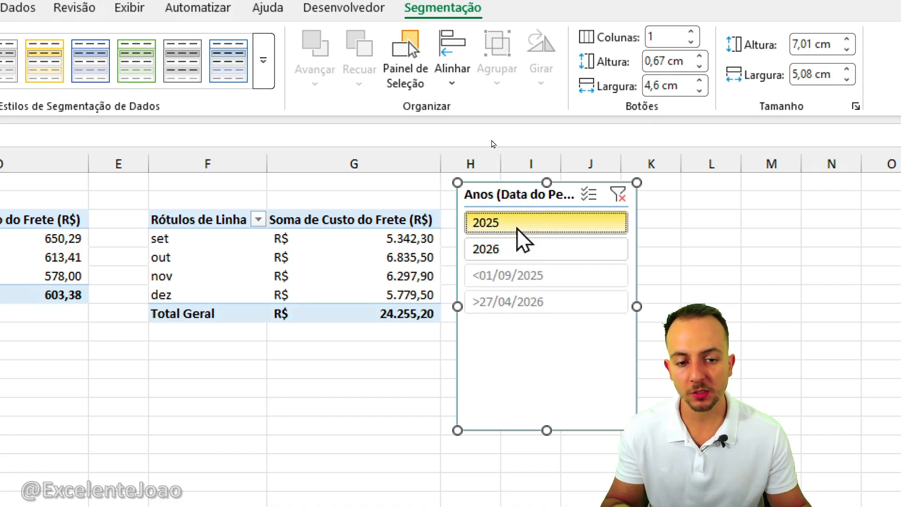
left_click(535, 250)
left_click(525, 224)
left_click(534, 252)
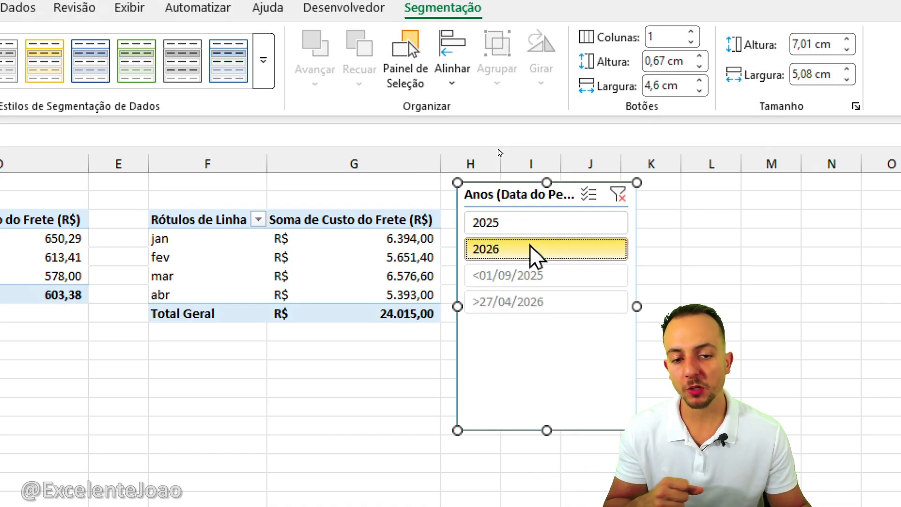
left_click(516, 229)
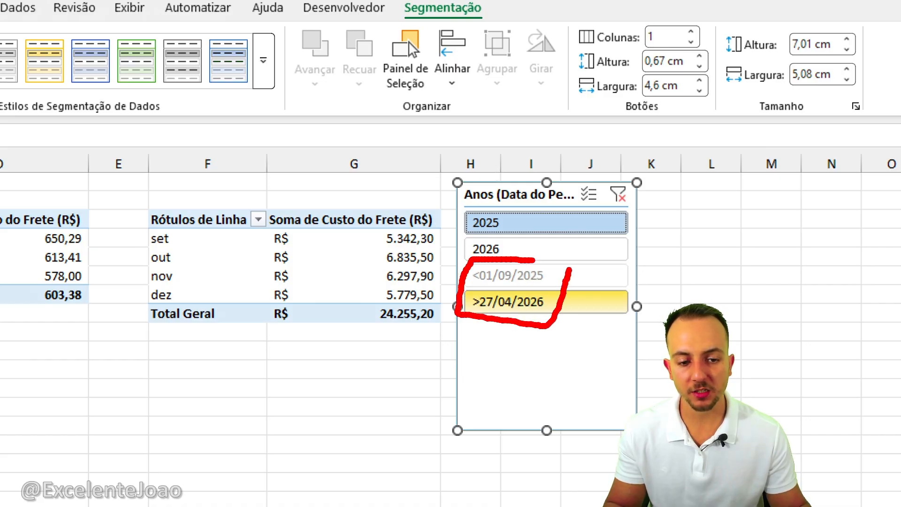
Step: Try filtering the monthly pivot table by the greyed-out slicer items <01/09/2025 and >27/04/2026
left_click(538, 281)
left_click(546, 304)
left_click(540, 280)
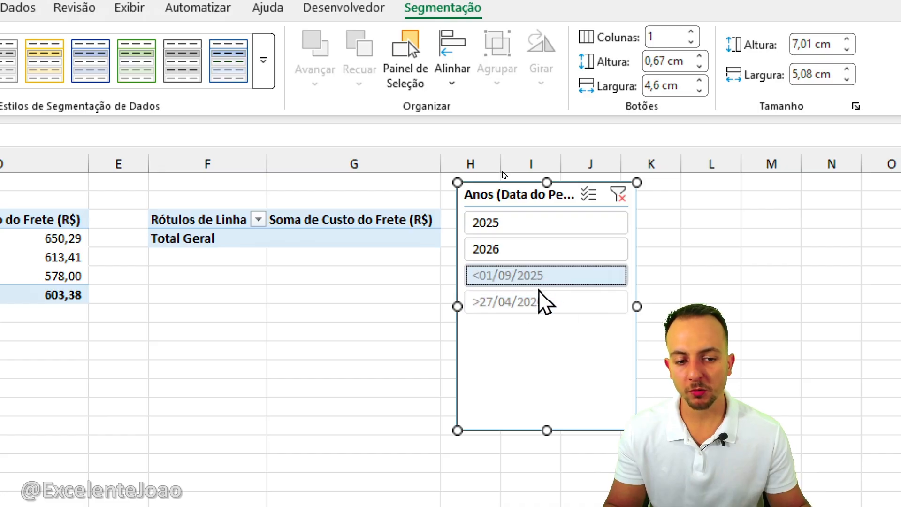
left_click(533, 300)
left_click(587, 281)
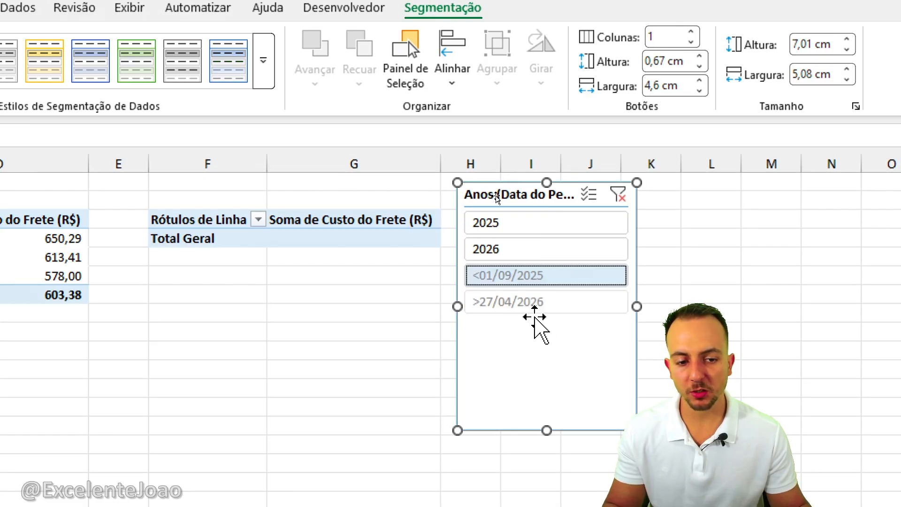
mouse_move(553, 257)
left_mouse_down()
mouse_move(487, 254)
mouse_move(567, 304)
mouse_move(553, 256)
left_mouse_up()
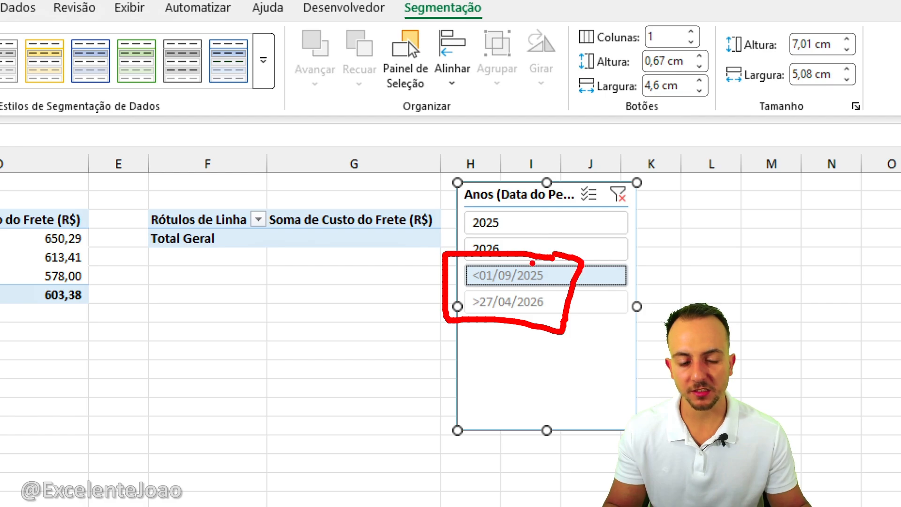
key("Escape")
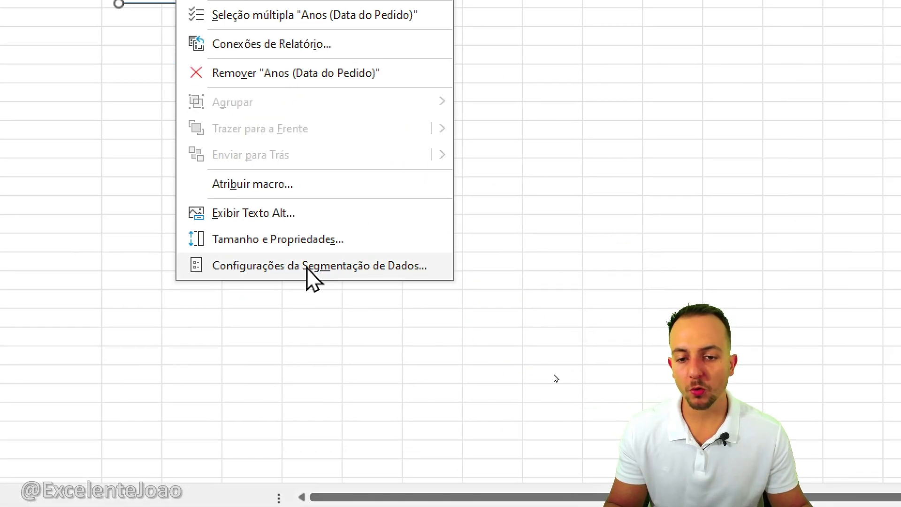
Step: Set the Anos (Data do Pedido) slicer to hide items without data
left_click(269, 267)
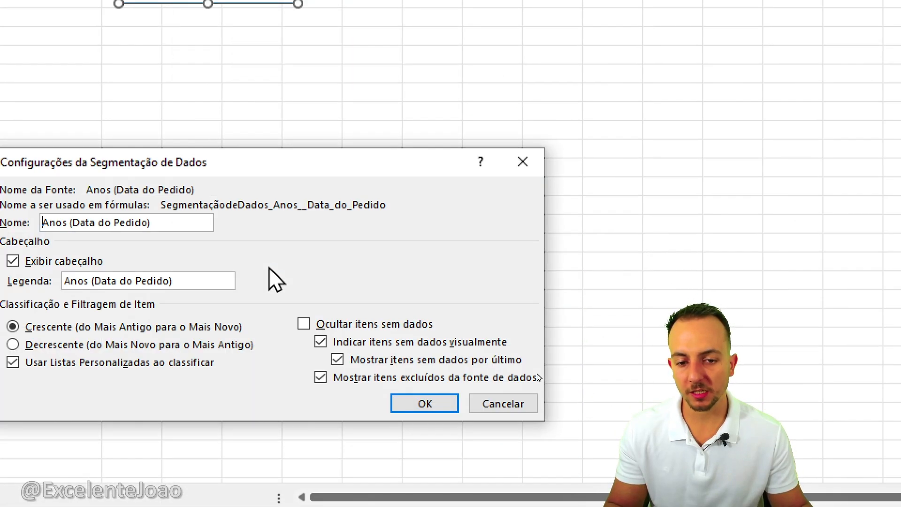
left_click(323, 324)
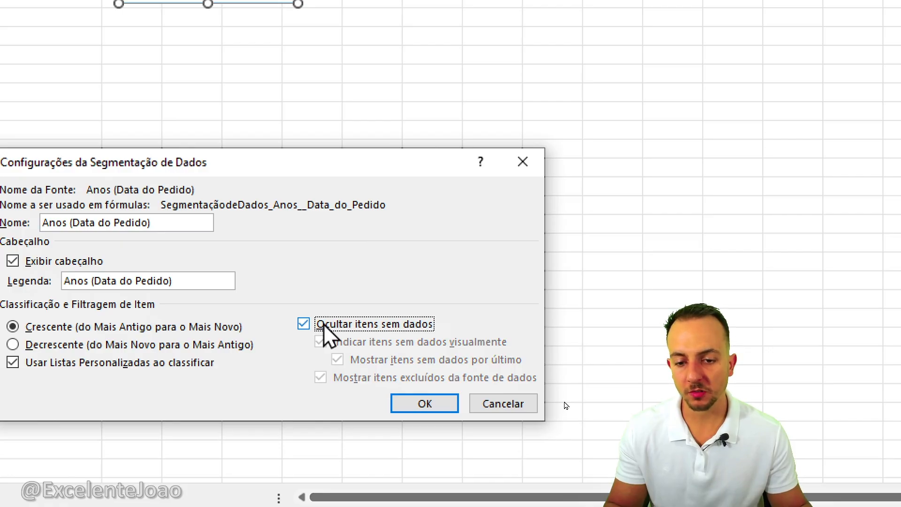
left_click(416, 402)
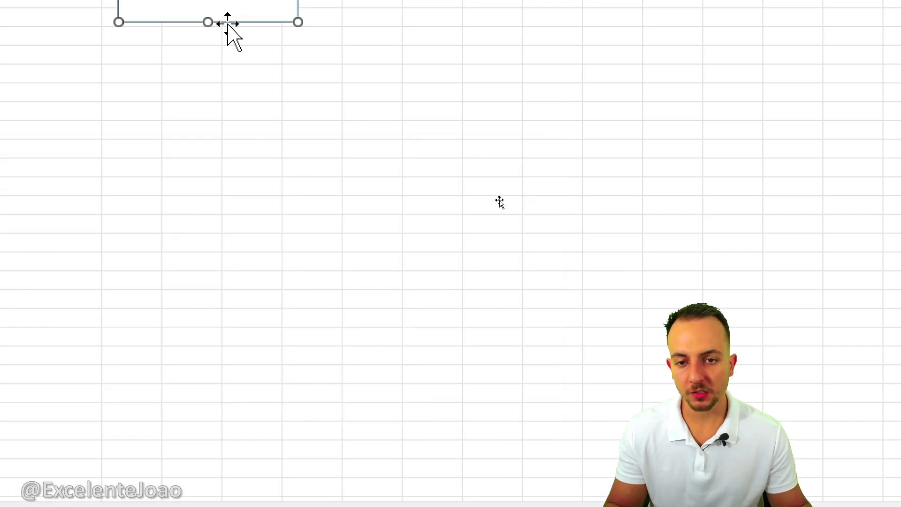
Step: Filter the monthly pivot table to the year 2026 with the years slicer
left_click(530, 218)
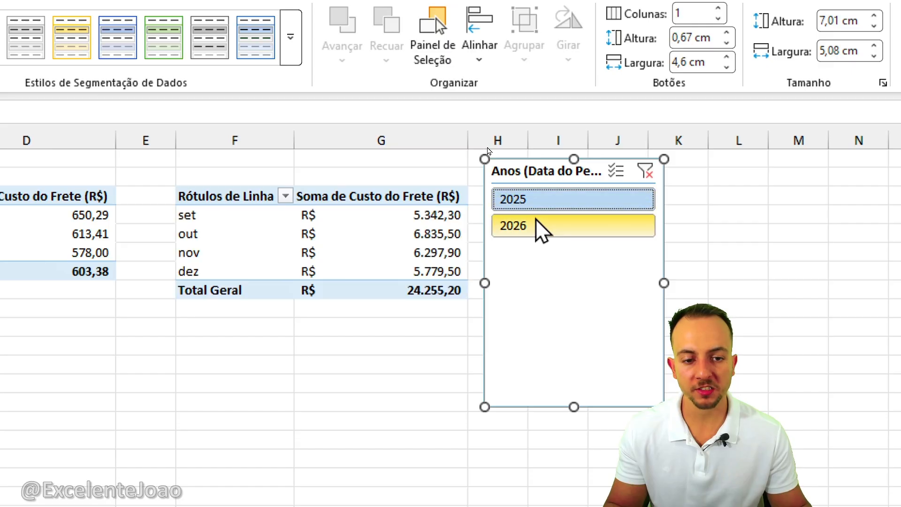
left_click(537, 222)
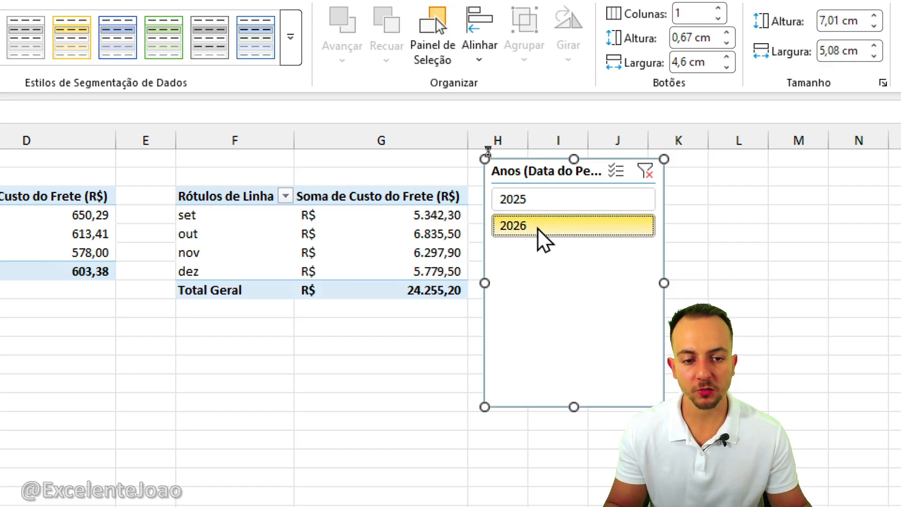
Step: Filter the monthly pivot table to the year 2025 with the years slicer
left_click(549, 207)
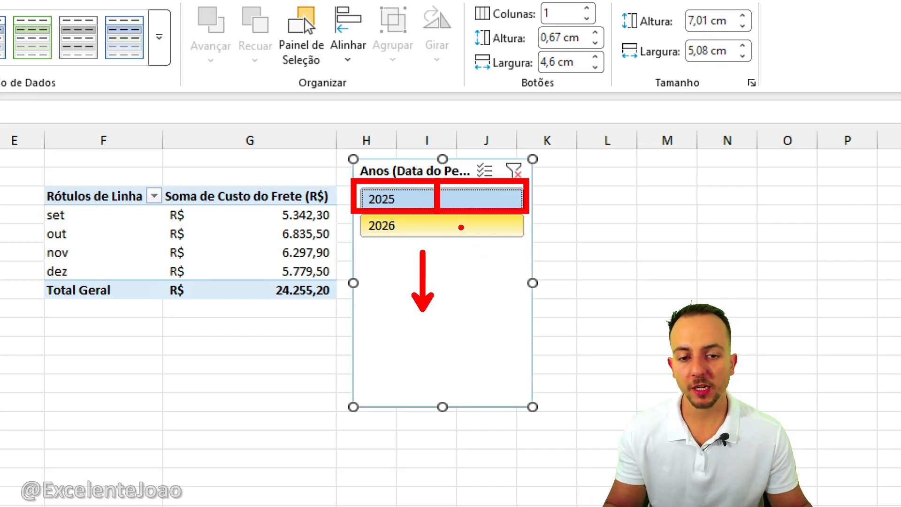
key("Escape")
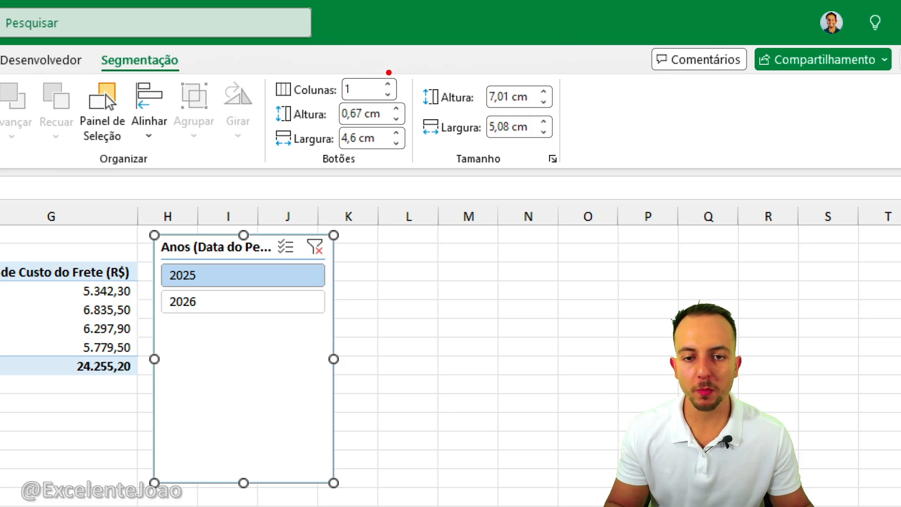
mouse_move(378, 64)
left_mouse_down()
mouse_move(392, 61)
mouse_move(358, 59)
left_mouse_up()
key("Escape")
Step: Try four button columns in the years slicer, and settle on 2 columns so both years sit side by side
left_click(386, 84)
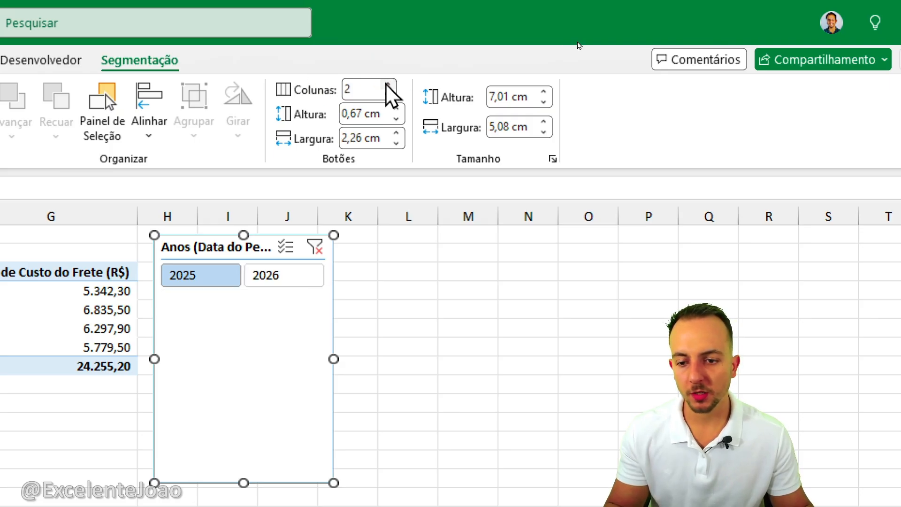
left_click(387, 85)
left_click(387, 85)
mouse_move(244, 245)
left_mouse_down()
mouse_move(121, 300)
mouse_move(178, 245)
left_mouse_up()
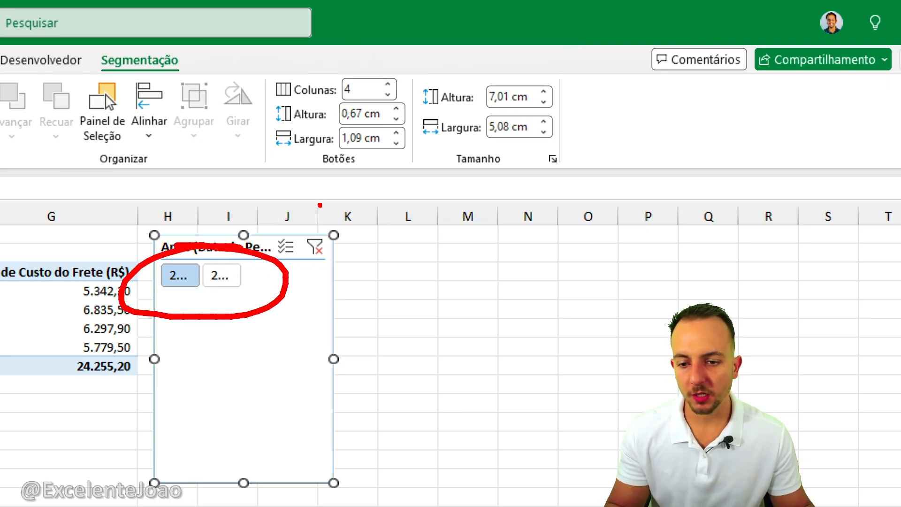
key("Escape")
left_click(388, 94)
left_click(387, 94)
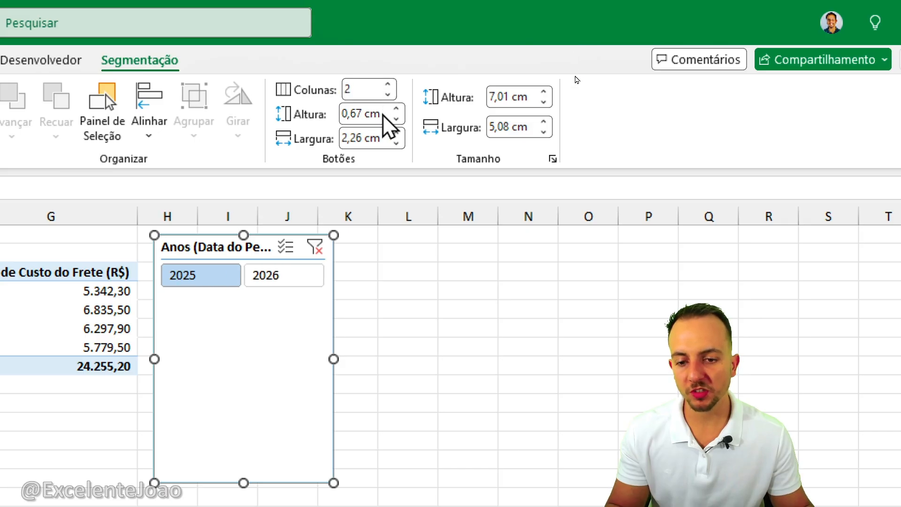
Step: Increase the button height of the years slicer to 1,3 cm
left_click(395, 109)
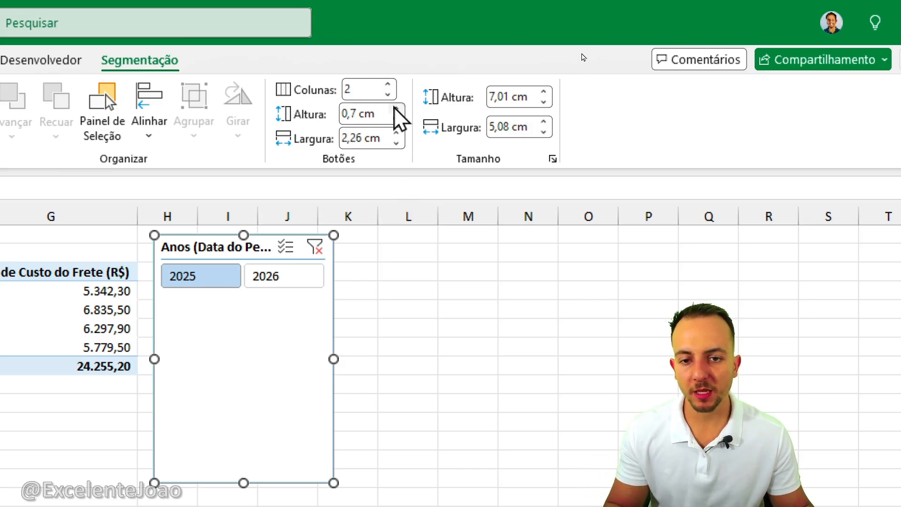
left_click(395, 108)
left_click(395, 109)
left_click(395, 108)
left_click(395, 109)
left_click(395, 108)
left_click(395, 109)
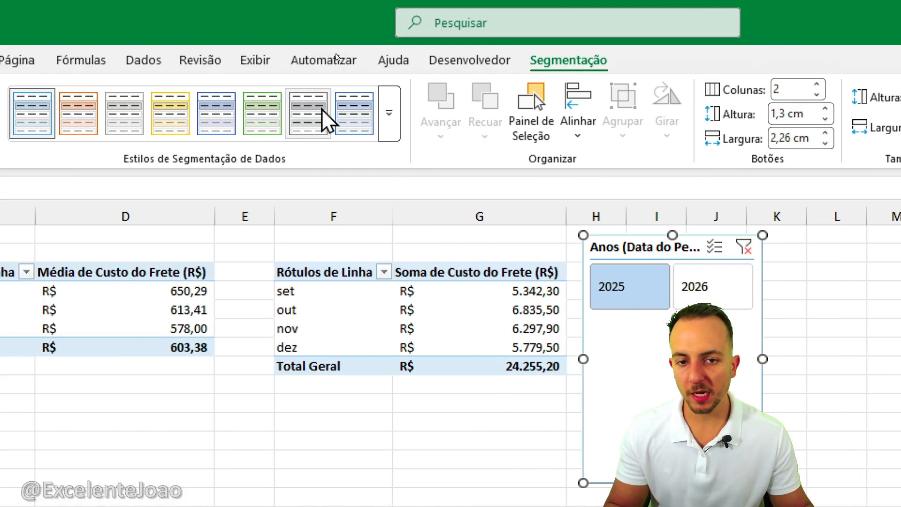
Step: Apply the dark blue style to the years slicer and shorten its frame to end just below the year buttons
left_click(384, 114)
left_click(233, 232)
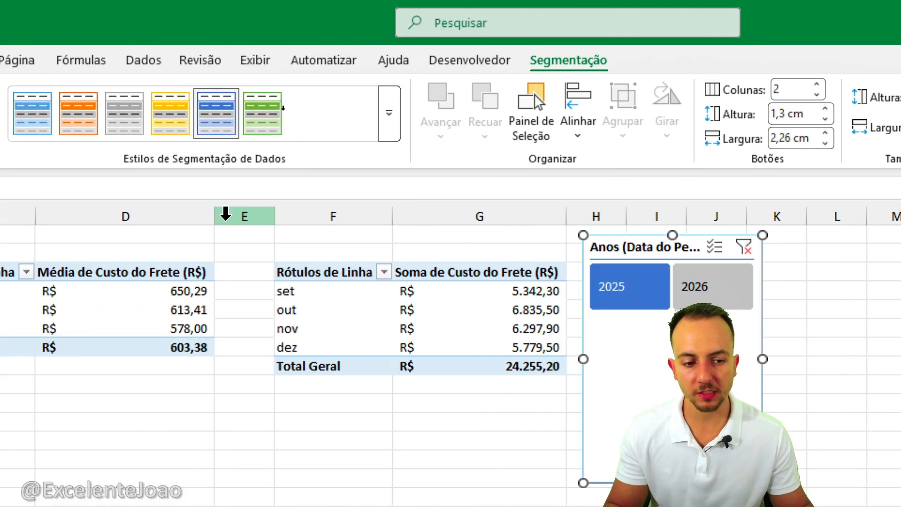
left_click(264, 113)
left_click(211, 113)
left_click(176, 113)
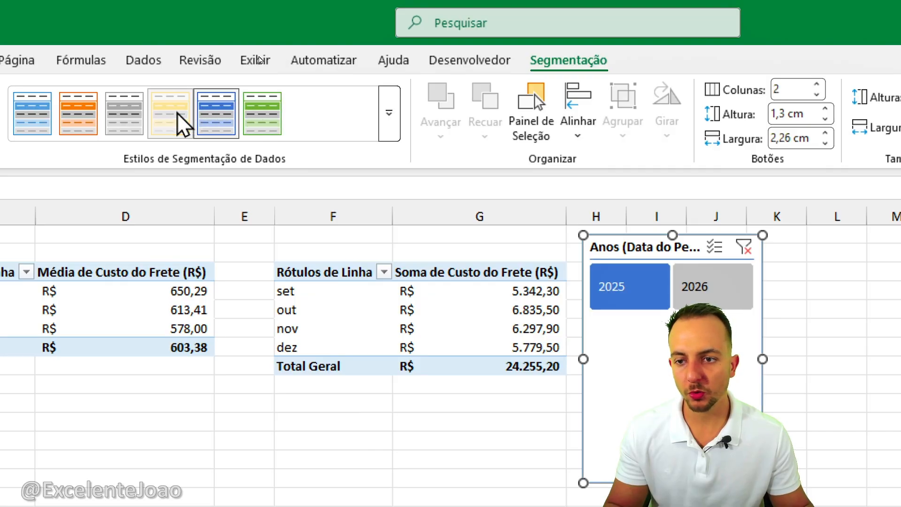
left_click(233, 123)
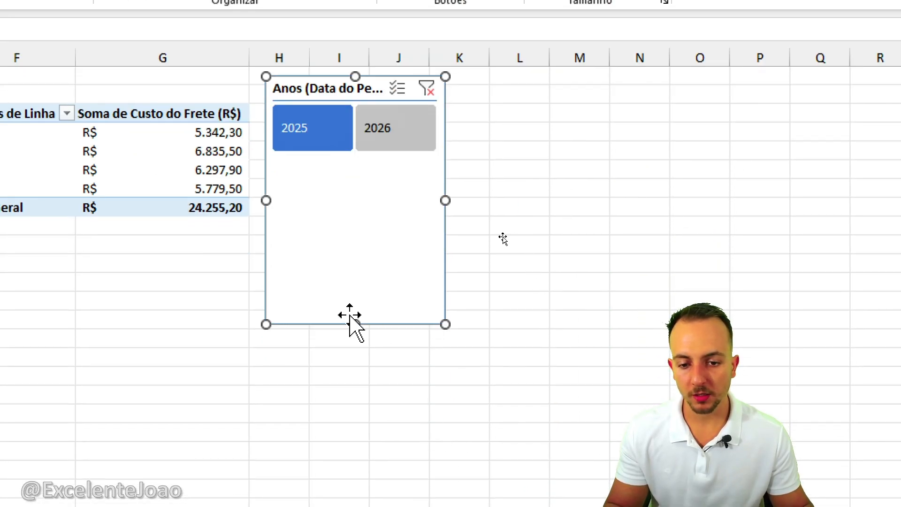
left_click_drag(351, 323, 355, 165)
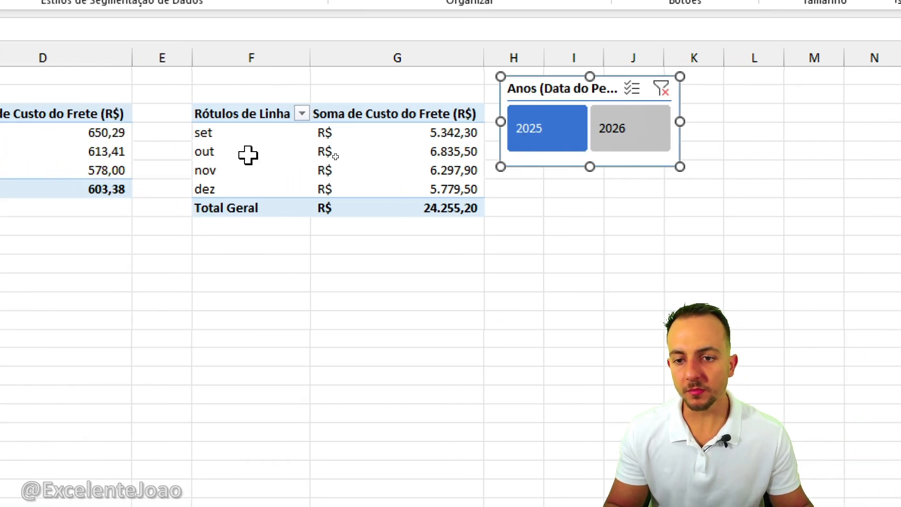
Step: Insert a Transportadora slicer for the monthly pivot table and place it directly below the years slicer
left_click(247, 155)
left_click_drag(188, 117, 242, 201)
mouse_move(527, 109)
left_mouse_down()
mouse_move(533, 171)
mouse_move(489, 106)
left_mouse_up()
left_click_drag(530, 191, 530, 249)
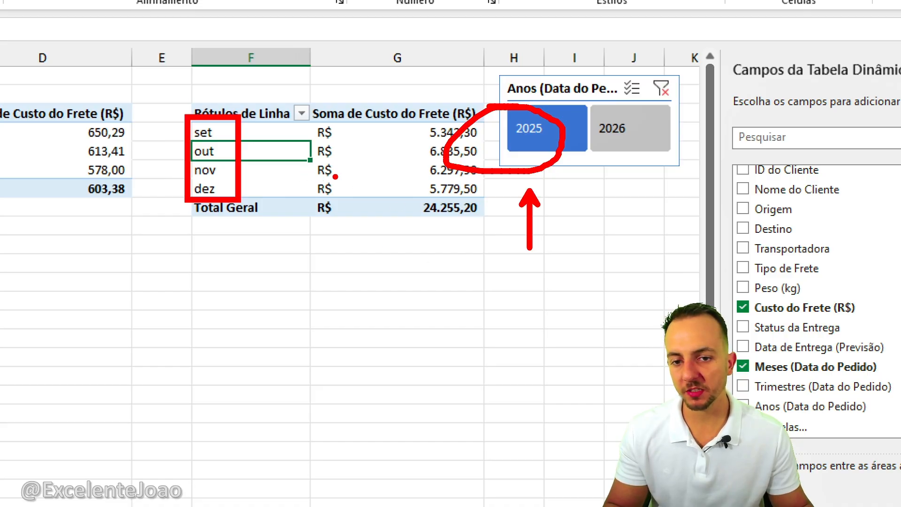
key("Escape")
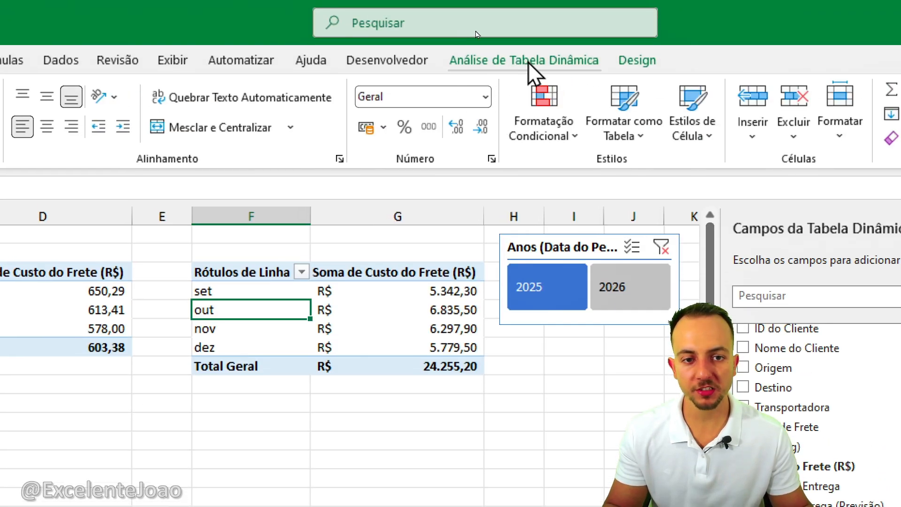
left_click(528, 63)
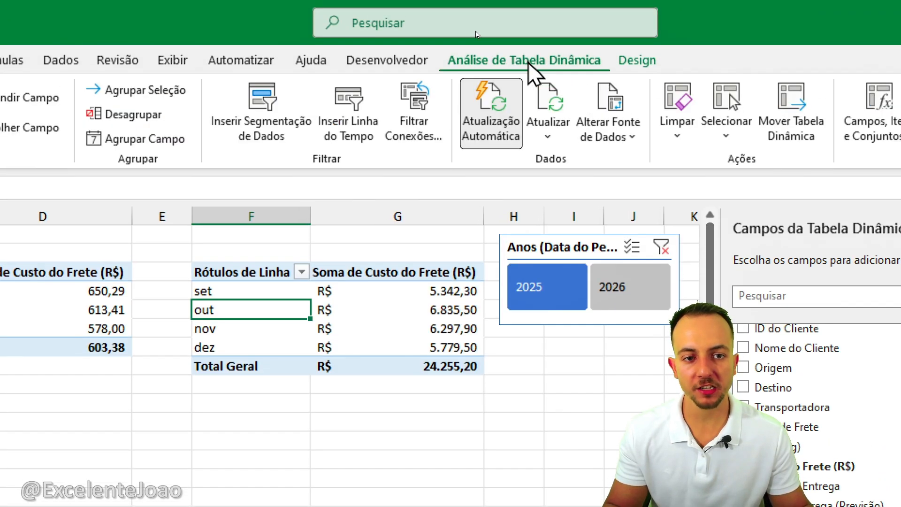
left_click(269, 102)
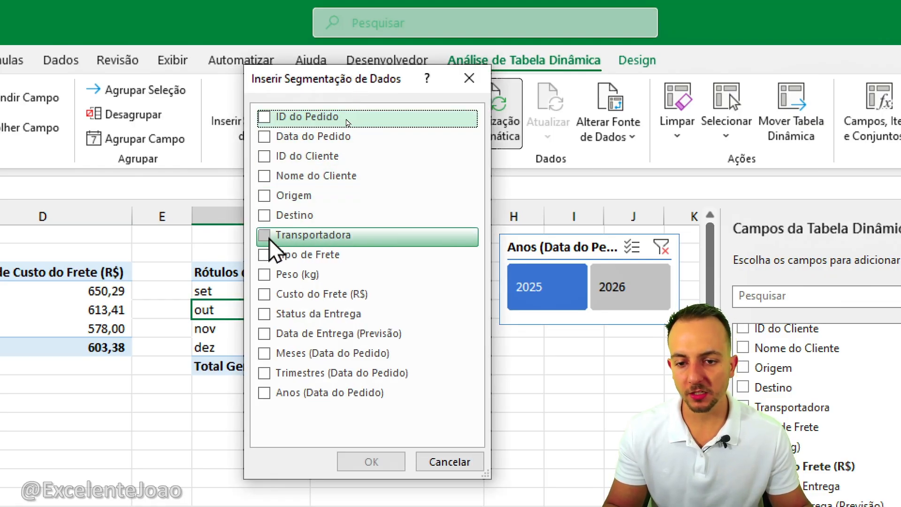
left_click(286, 237)
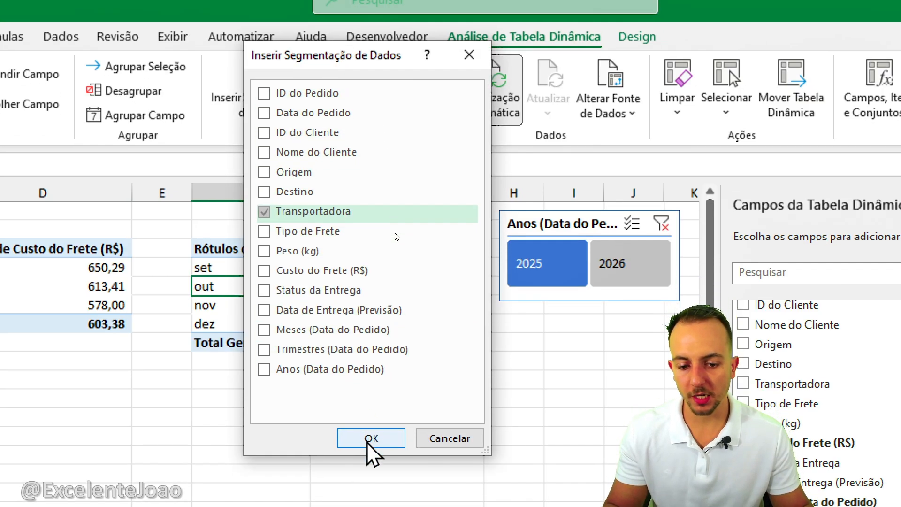
left_click(371, 461)
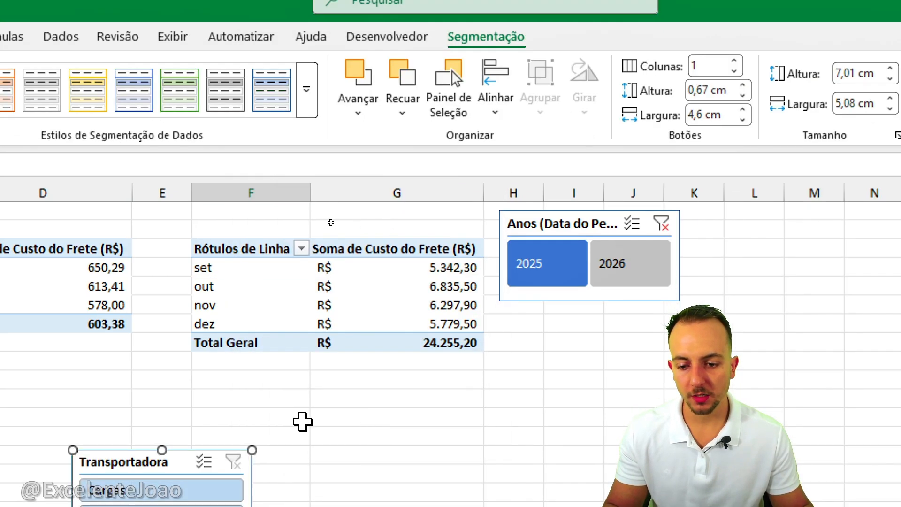
left_click_drag(136, 451, 565, 292)
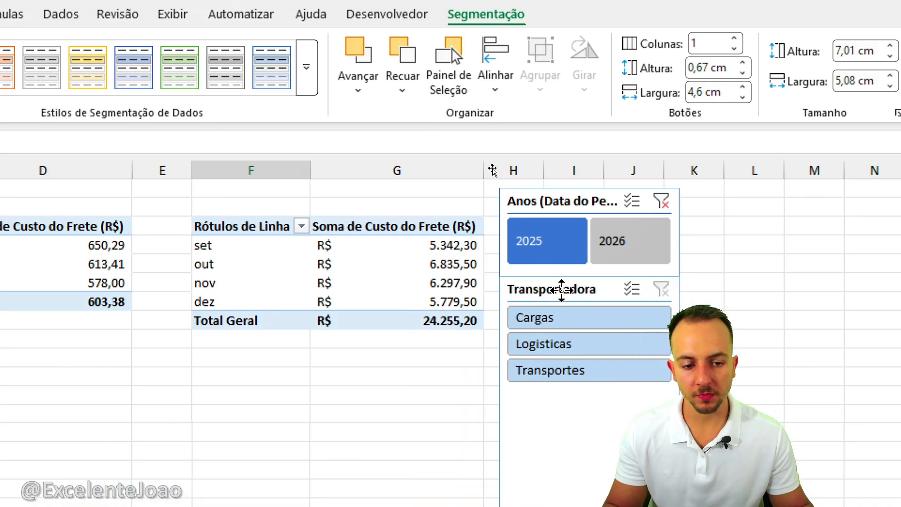
Step: Filter the monthly pivot table by Cargas, Logisticas and Transportes in turn with the Transportadora slicer, ending on Logisticas
left_click(559, 324)
left_click(561, 344)
left_click(561, 370)
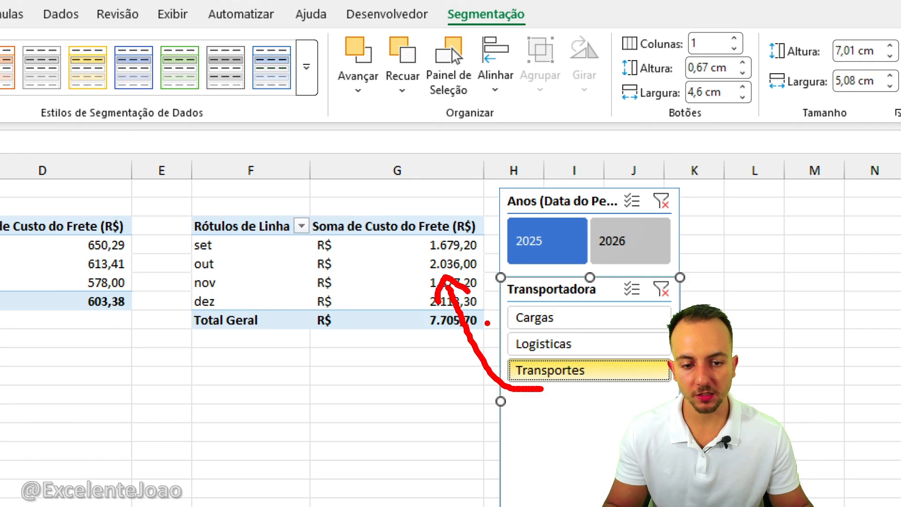
left_click(547, 345)
left_click(559, 318)
left_click(550, 345)
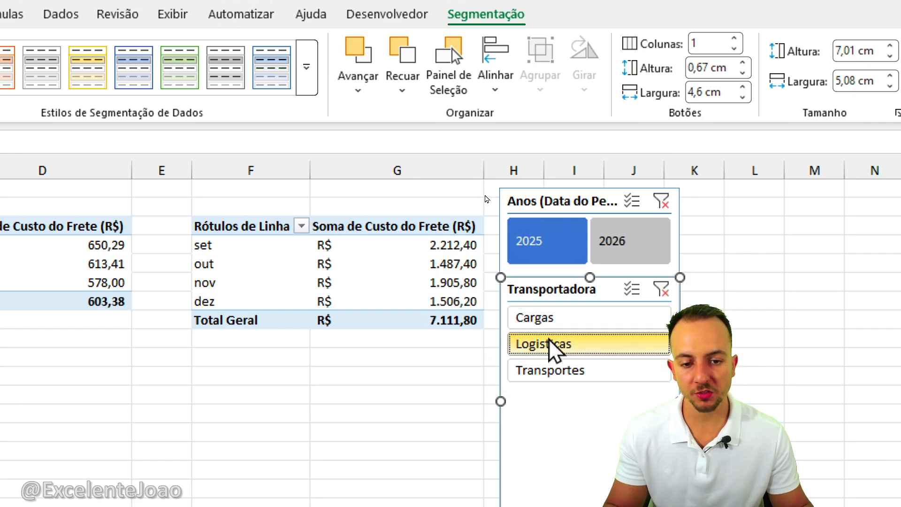
left_click(582, 319)
left_click(598, 345)
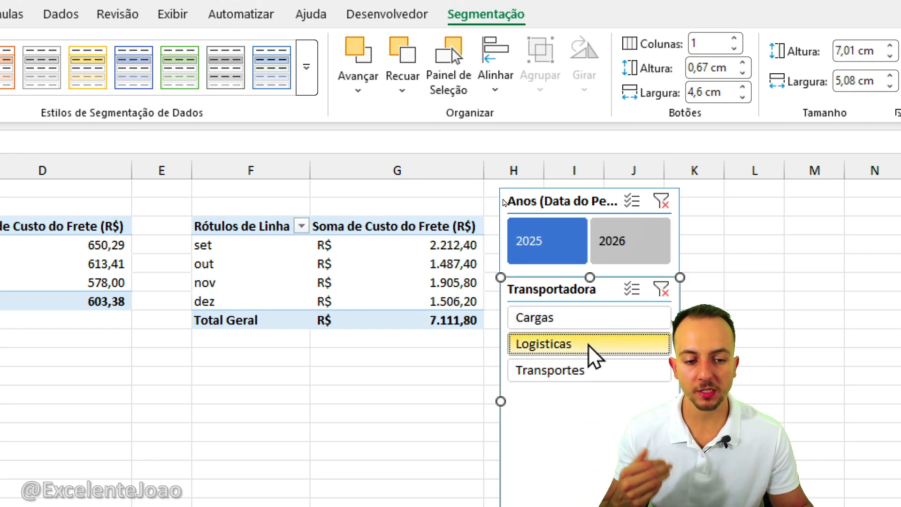
left_click(584, 371)
left_click(584, 357)
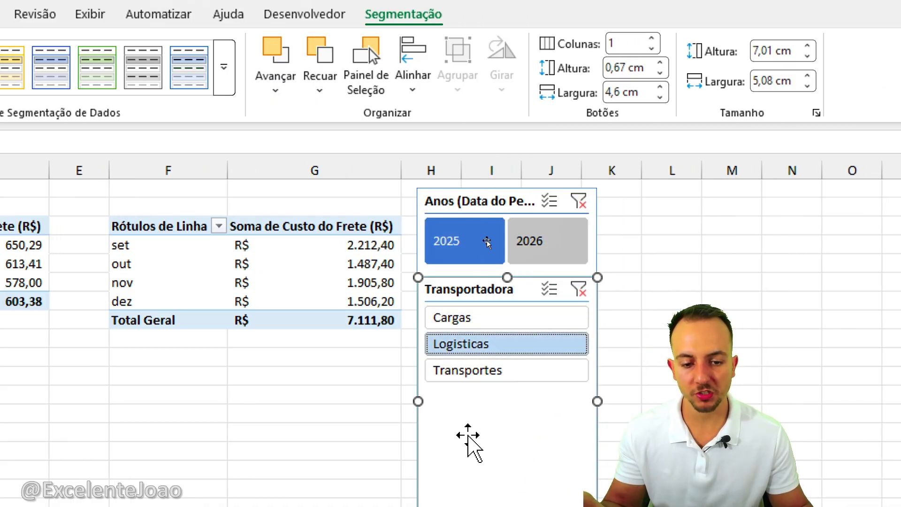
Step: Give the Transportadora slicer a blue and light grey gradient style with taller buttons
left_click(207, 84)
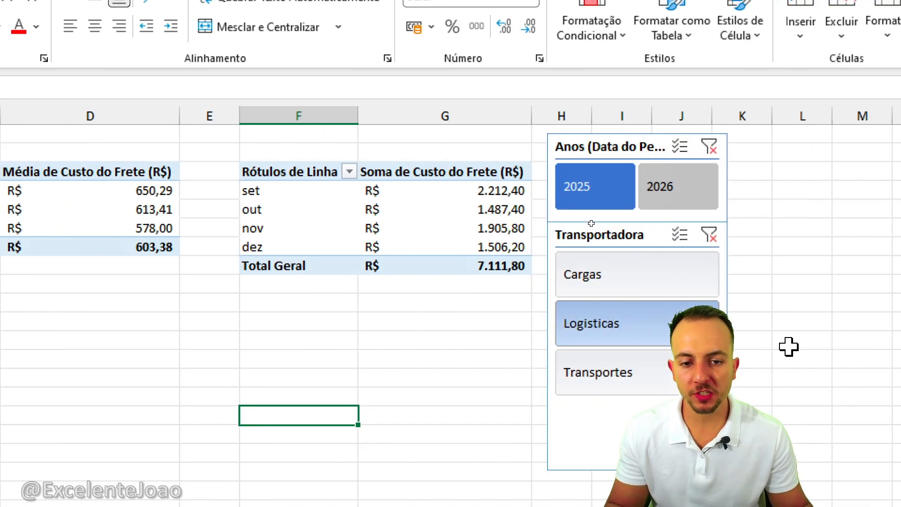
mouse_move(324, 151)
left_mouse_down()
mouse_move(192, 203)
mouse_move(302, 137)
left_mouse_up()
left_click_drag(328, 213, 295, 203)
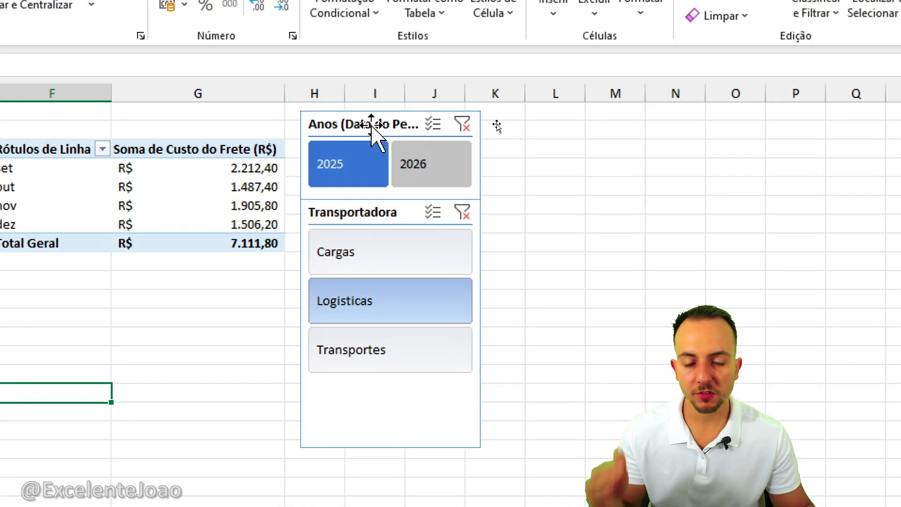
Step: Connect the Anos (Data do Pedido) slicer to Tabela dinâmica1 and Tabela dinâmica2 as well, through its report connections
right_click(270, 150)
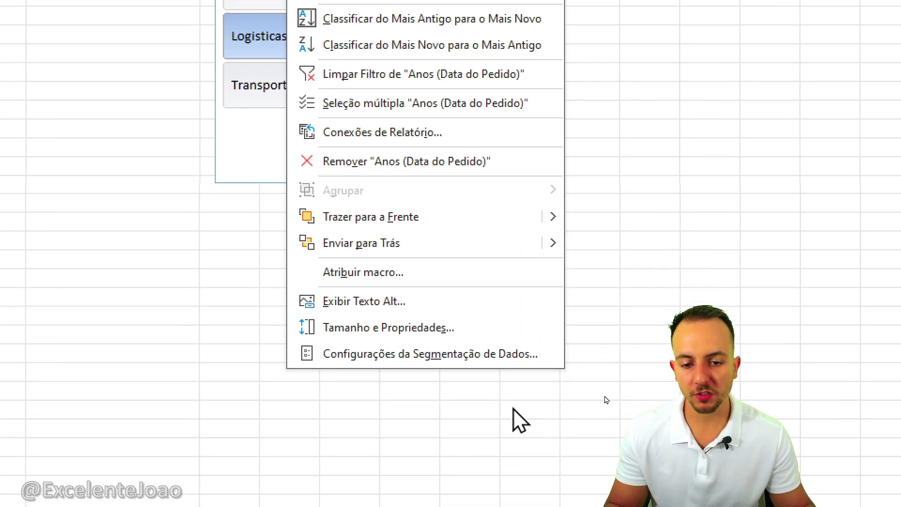
left_click(371, 135)
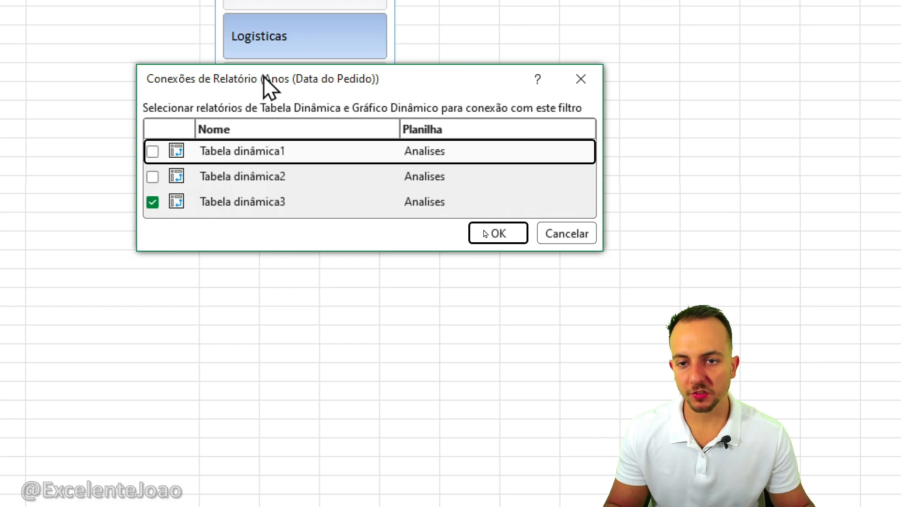
left_click_drag(255, 65, 278, 64)
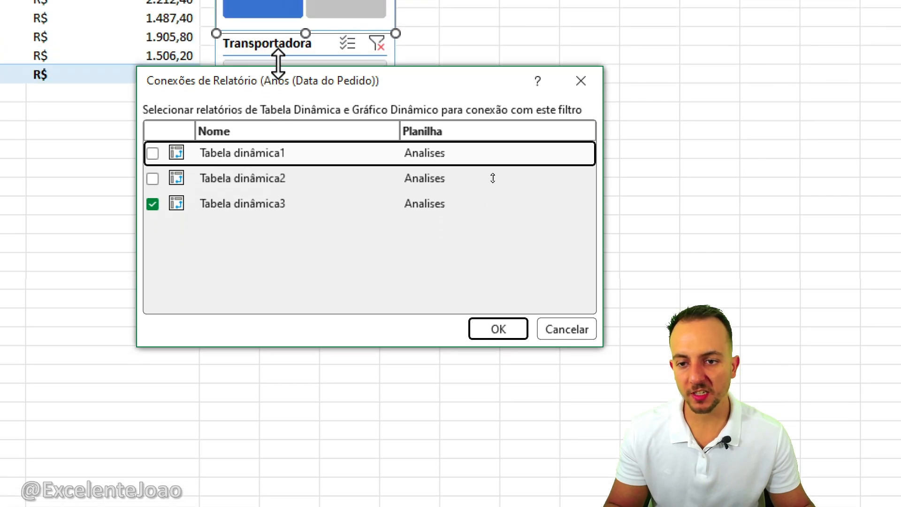
left_click(154, 157)
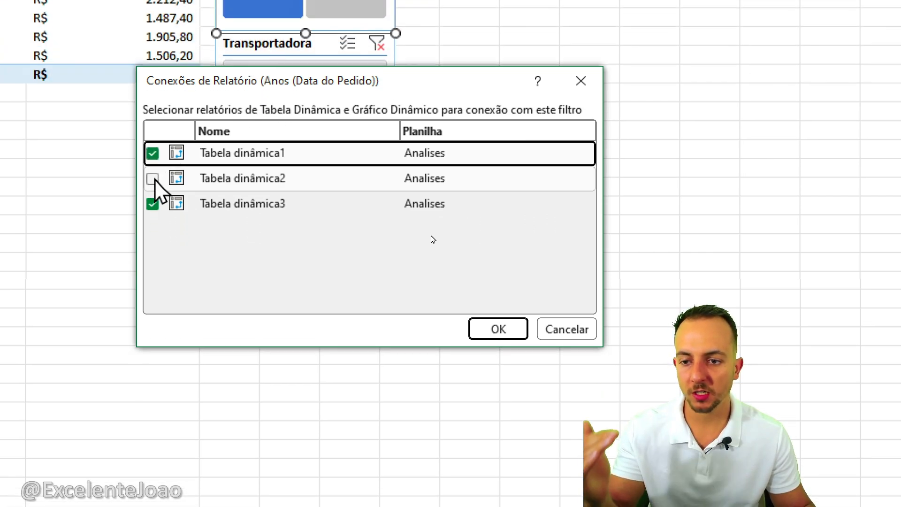
left_click(153, 180)
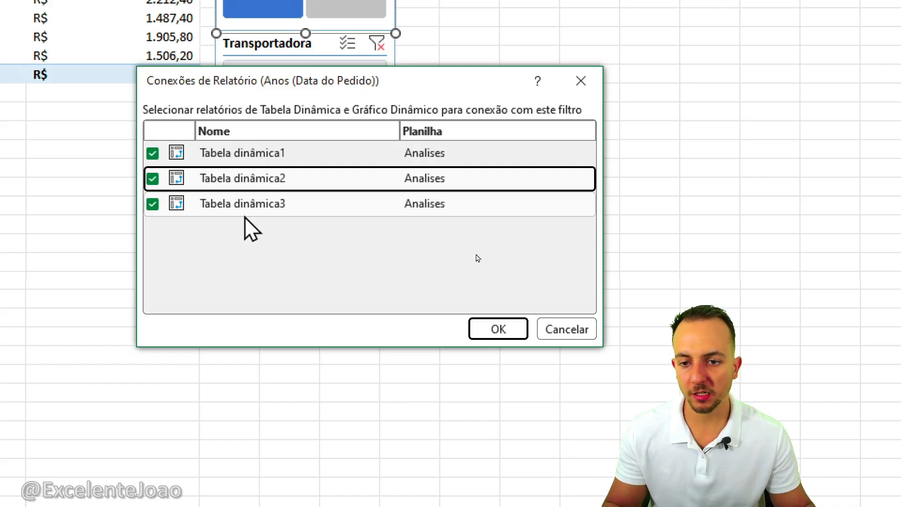
left_click(512, 334)
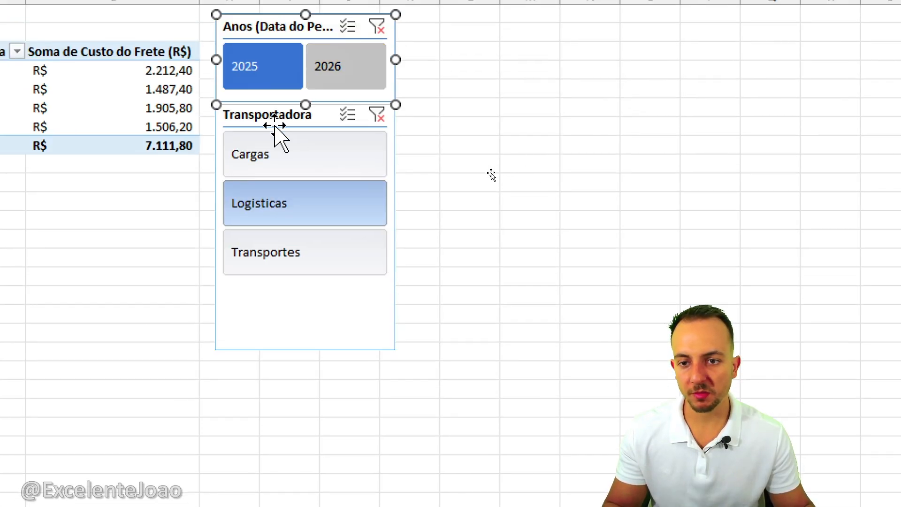
Step: Connect the Transportadora slicer to Tabela dinâmica1 and Tabela dinâmica2 as well, through its report connections
right_click(273, 119)
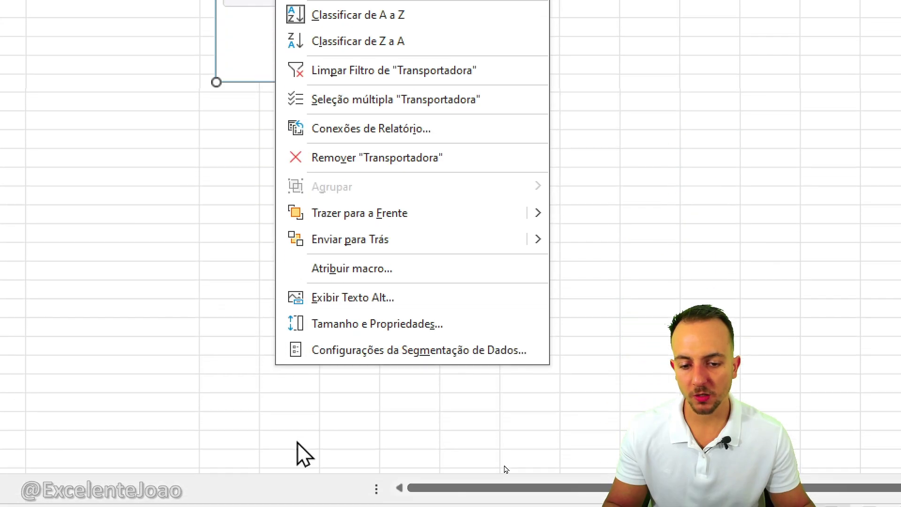
left_click(375, 129)
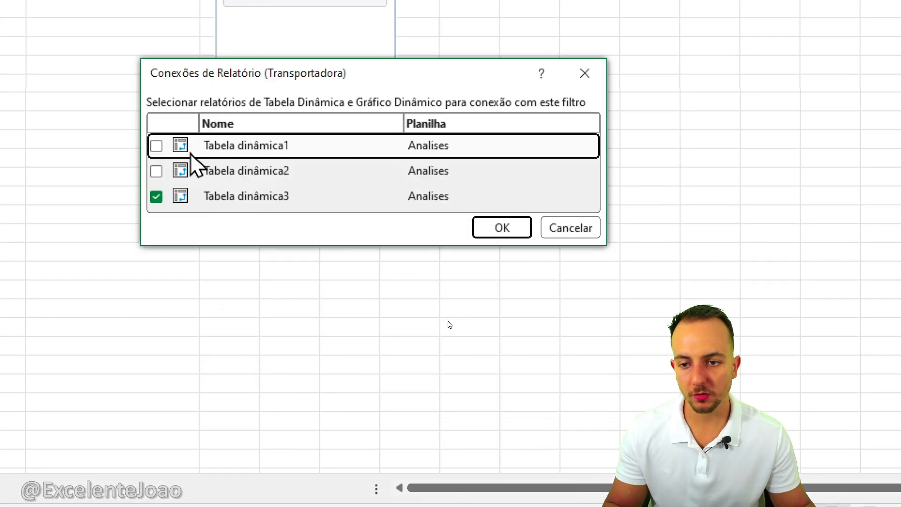
left_click(157, 170)
left_click(157, 146)
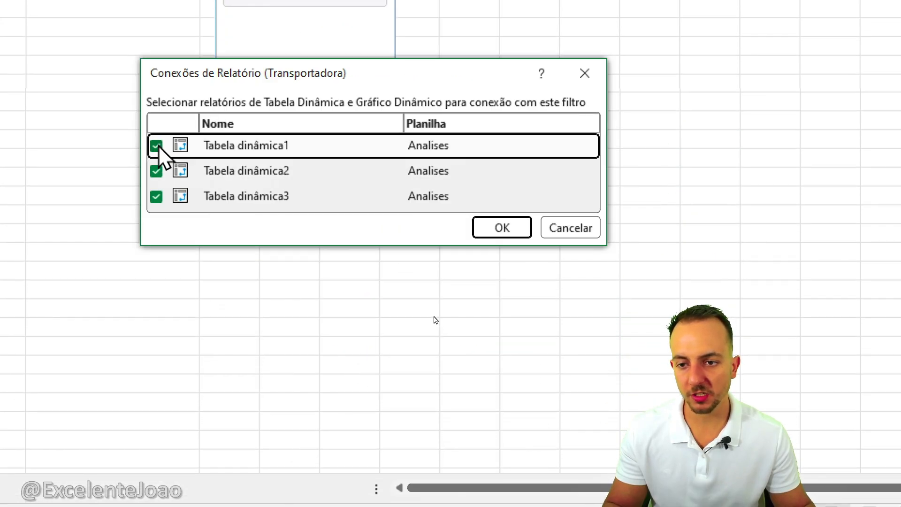
left_click(483, 230)
Step: Filter the three connected pivot tables by Transportes and back to Logisticas with the Transportadora slicer
left_click(277, 339)
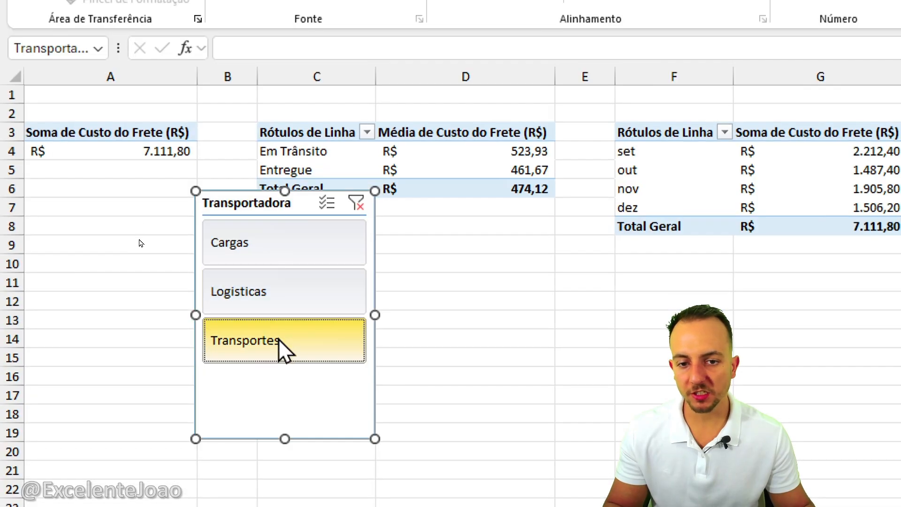
left_click(295, 282)
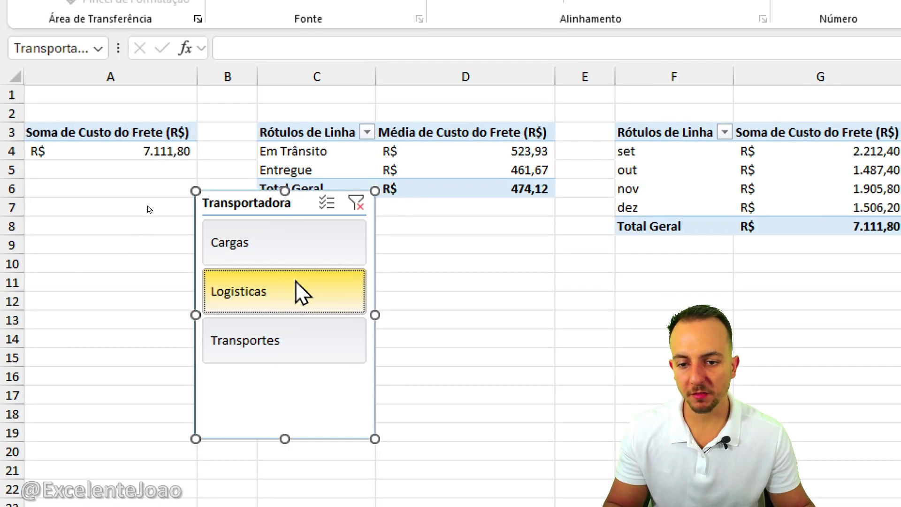
Step: Switch the Transportadora slicer through its carriers and leave the pivot tables filtered by Cargas
left_click(296, 244)
left_click(290, 294)
left_click(278, 331)
left_click(288, 295)
left_click(298, 244)
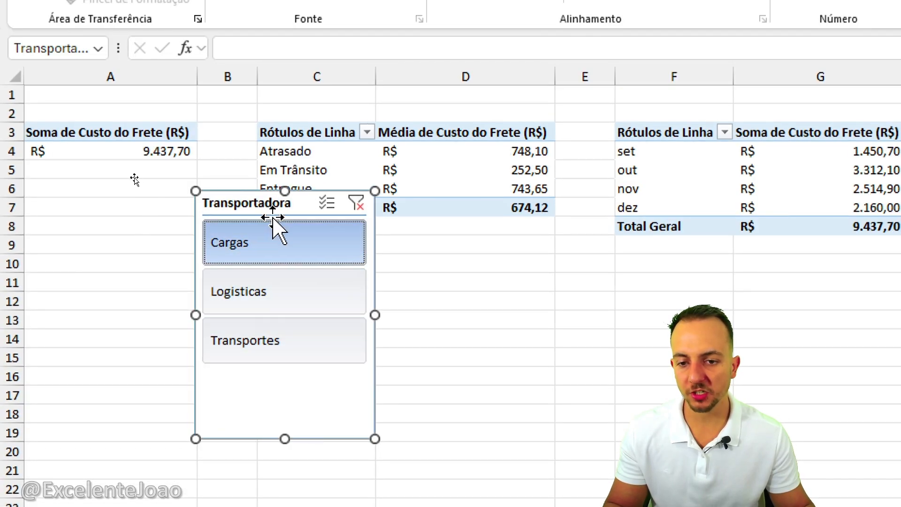
Step: Move the Transportadora slicer beside the monthly pivot table, directly beneath the Anos (Data do Pedido) slicer
left_click_drag(257, 211, 900, 217)
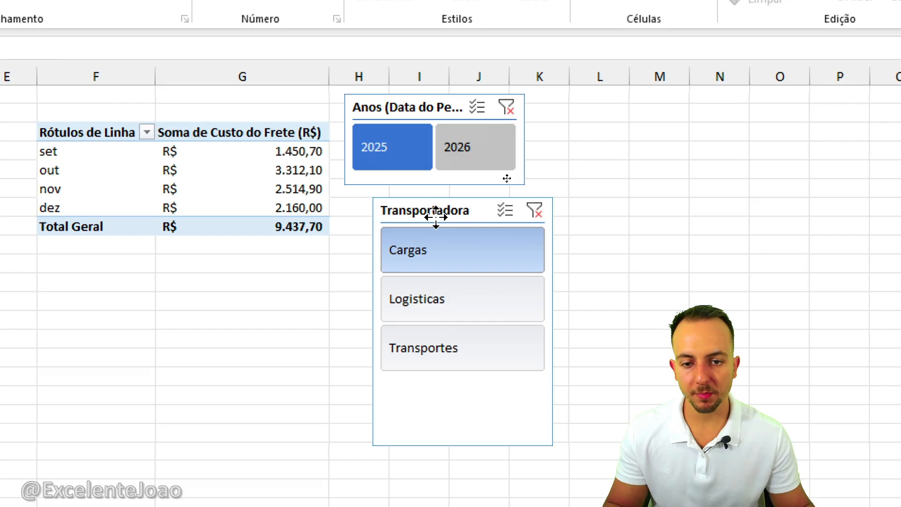
left_click_drag(436, 217, 409, 212)
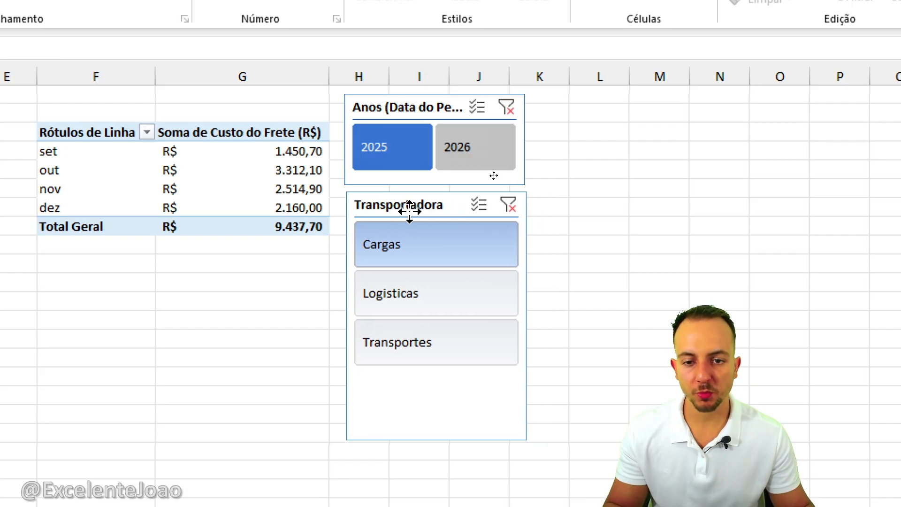
left_click(223, 319)
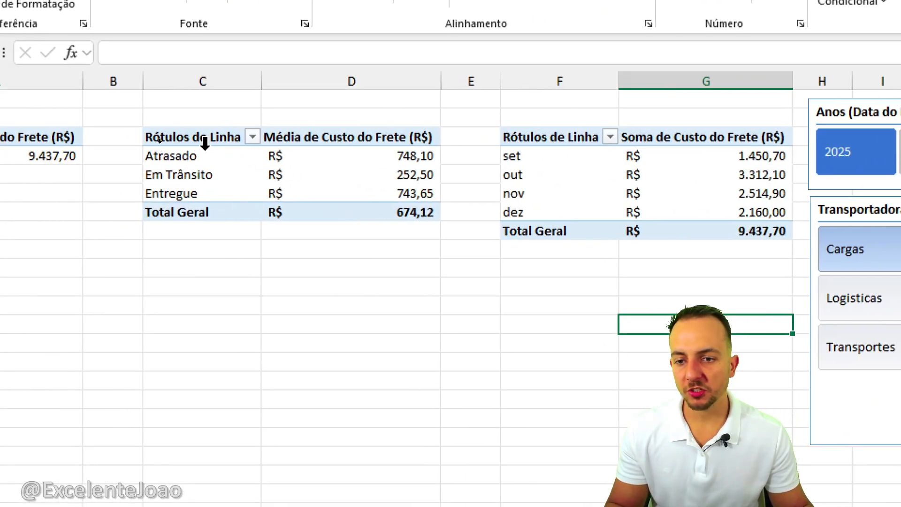
Step: Select the Em Trânsito label in the pivot table of average freight cost by delivery status
left_click(207, 158)
left_click(188, 173)
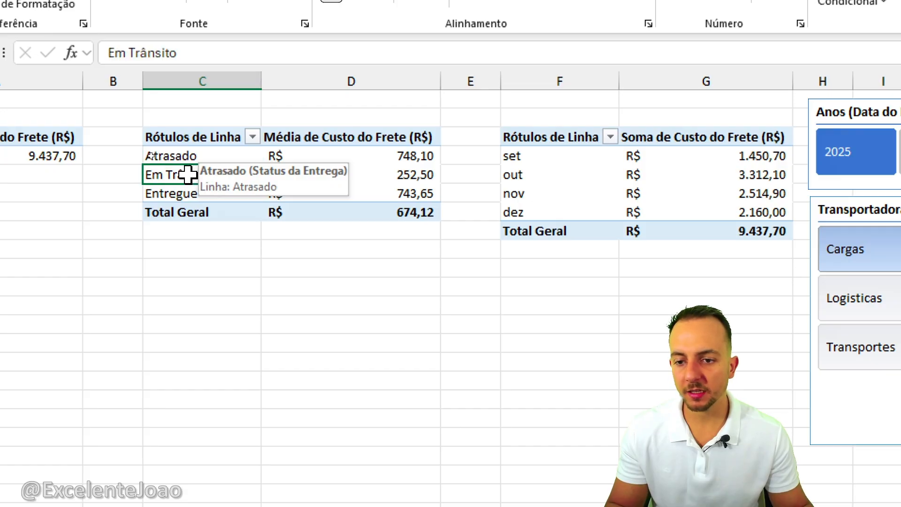
left_click(192, 193)
left_click_drag(383, 149, 373, 194)
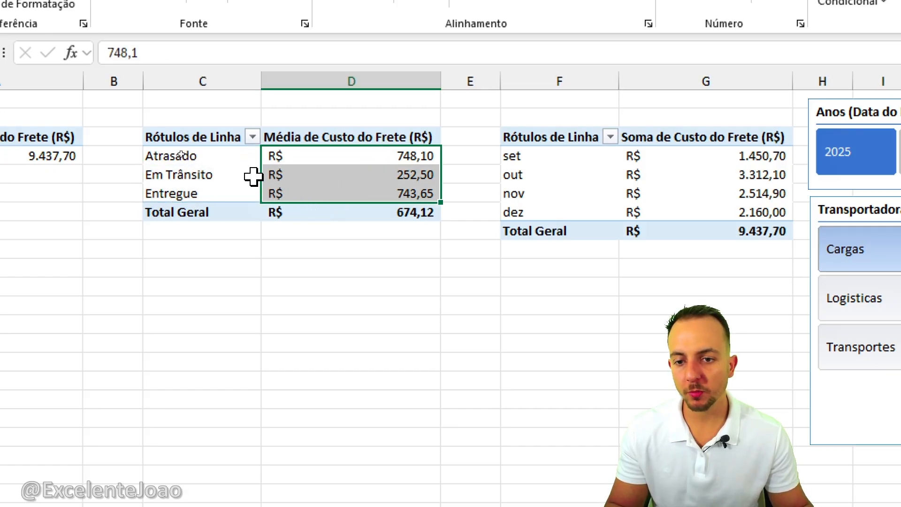
left_click(244, 173)
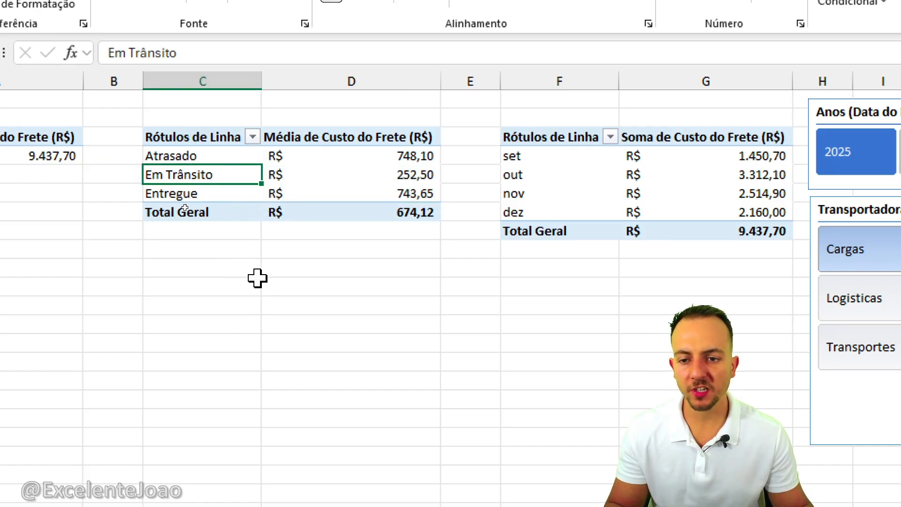
mouse_move(303, 262)
left_mouse_down()
mouse_move(145, 358)
mouse_move(370, 301)
mouse_move(306, 263)
left_mouse_up()
left_click_drag(249, 349, 361, 338)
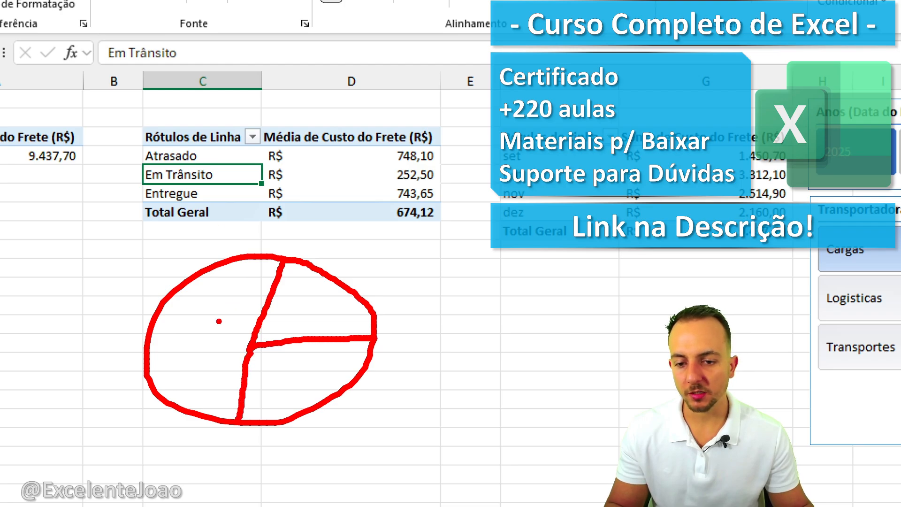
left_click_drag(306, 387, 380, 425)
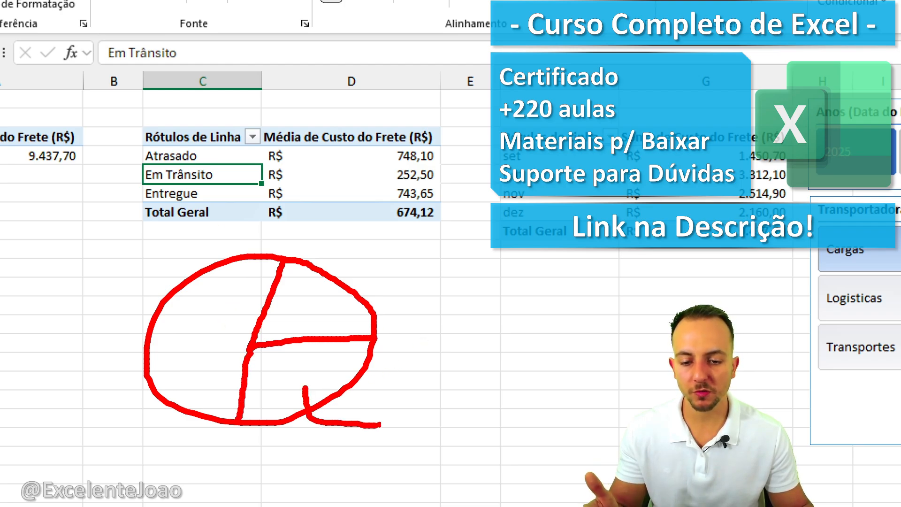
left_click_drag(329, 300, 382, 263)
left_click(181, 328)
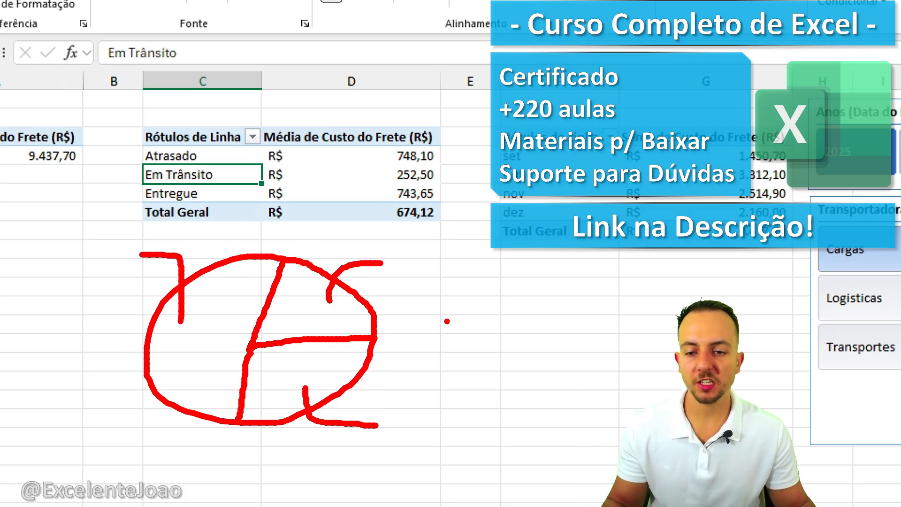
key("Escape")
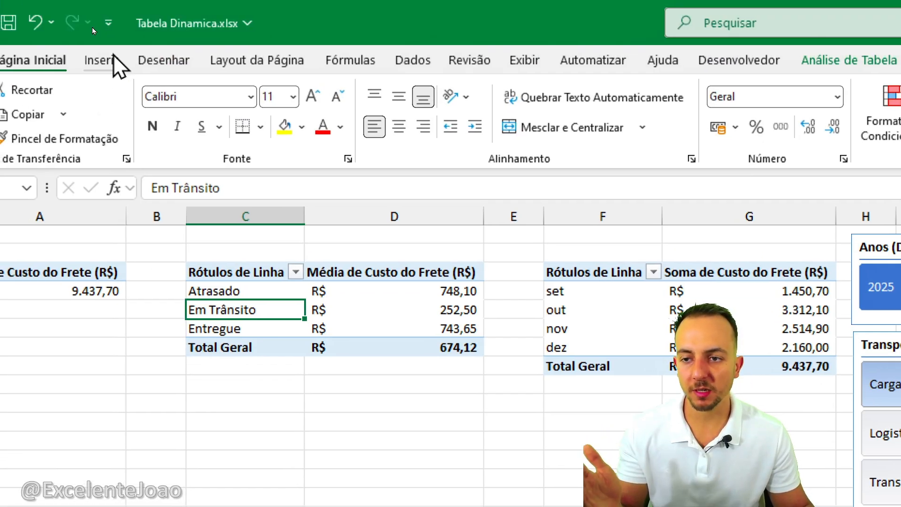
Step: Insert a 2D pie chart based on the average freight cost by delivery status pivot table
left_click(113, 55)
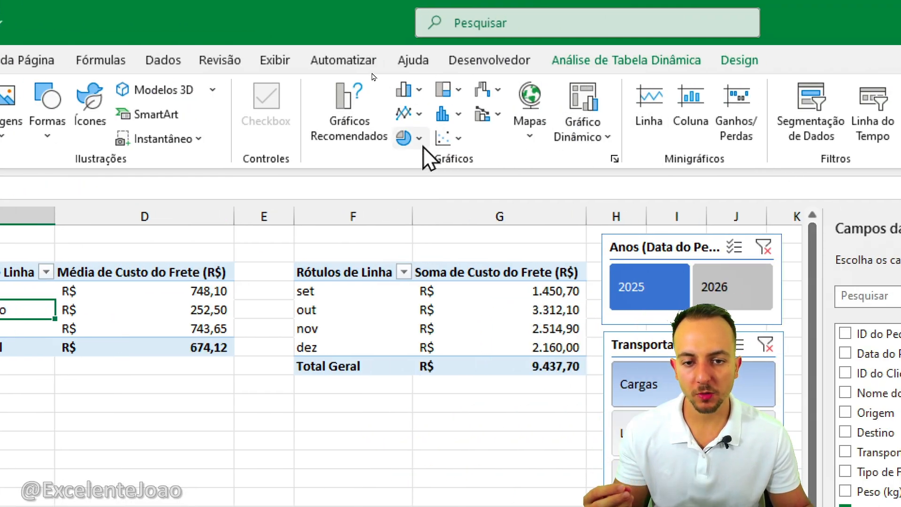
left_click(405, 138)
left_click(421, 203)
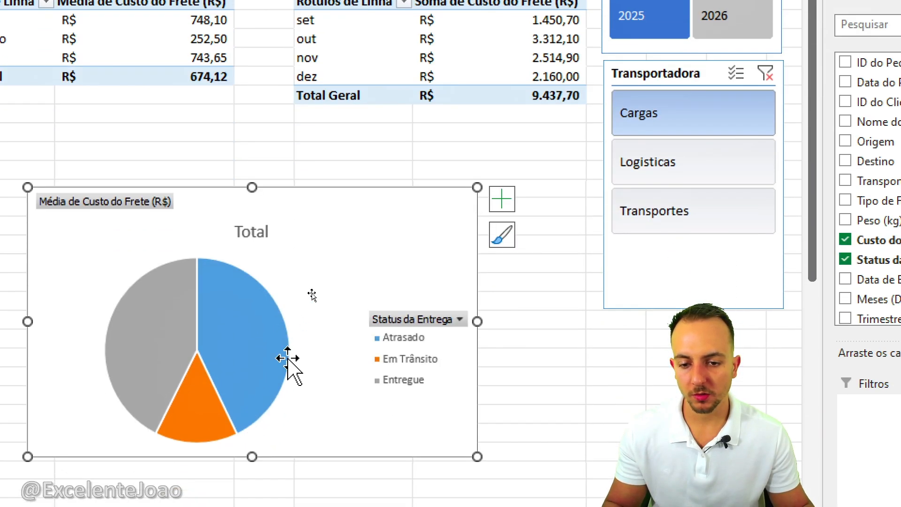
Step: Narrow the pie chart and position it just beneath the average freight cost pivot table
left_click_drag(218, 469, 0, 402)
left_click_drag(139, 131, 204, 116)
left_click_drag(286, 112, 282, 112)
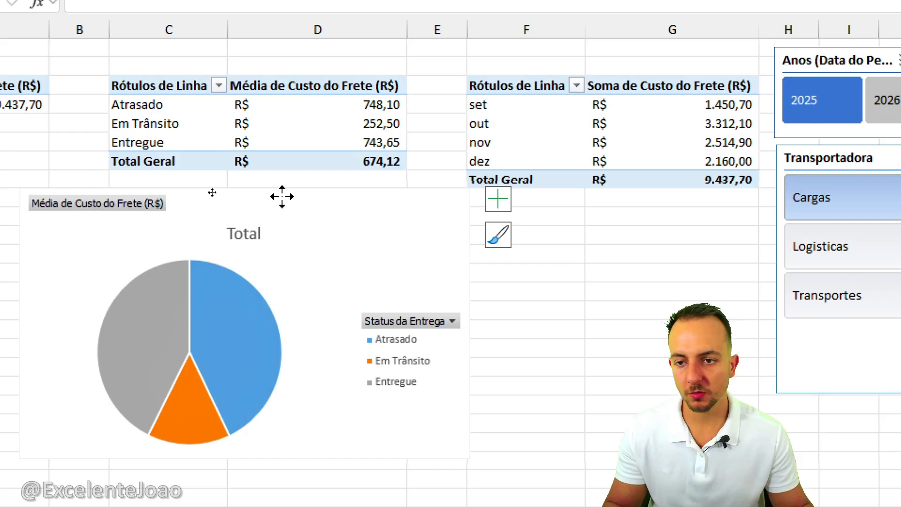
left_click_drag(282, 197, 275, 201)
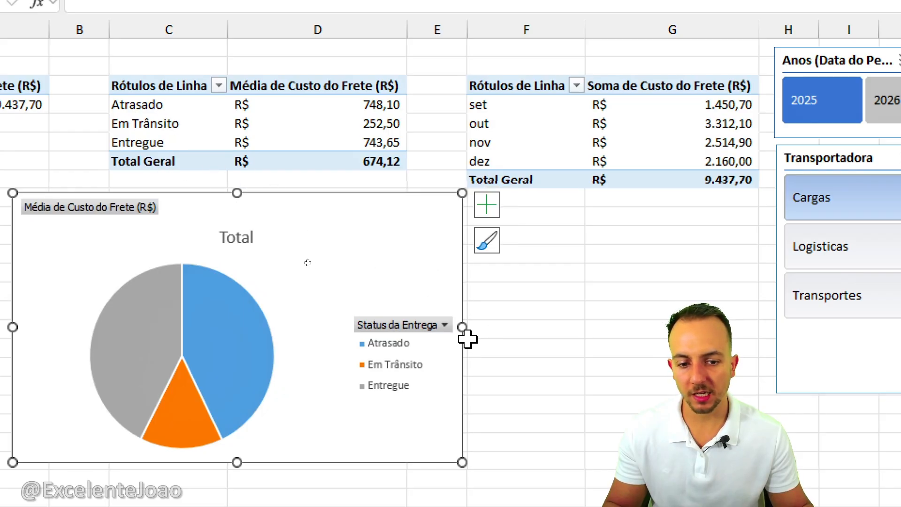
left_click_drag(466, 332, 378, 338)
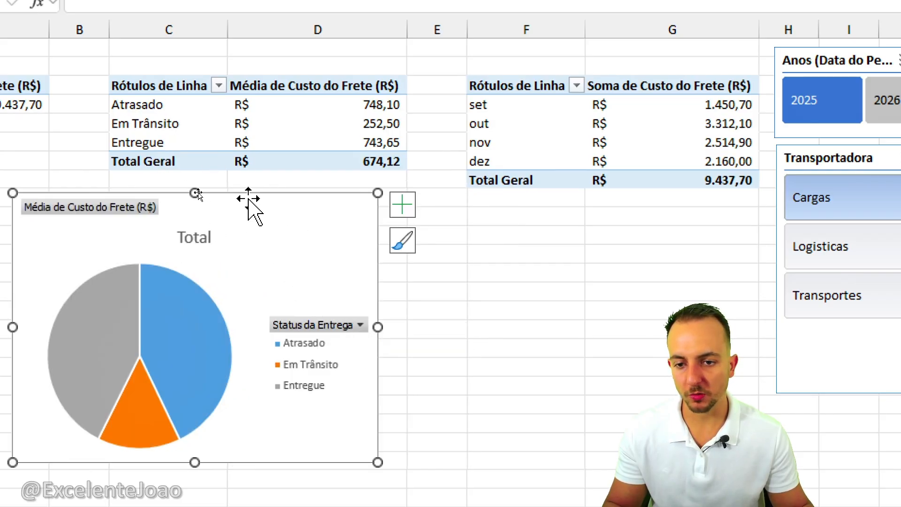
left_click_drag(249, 203, 296, 191)
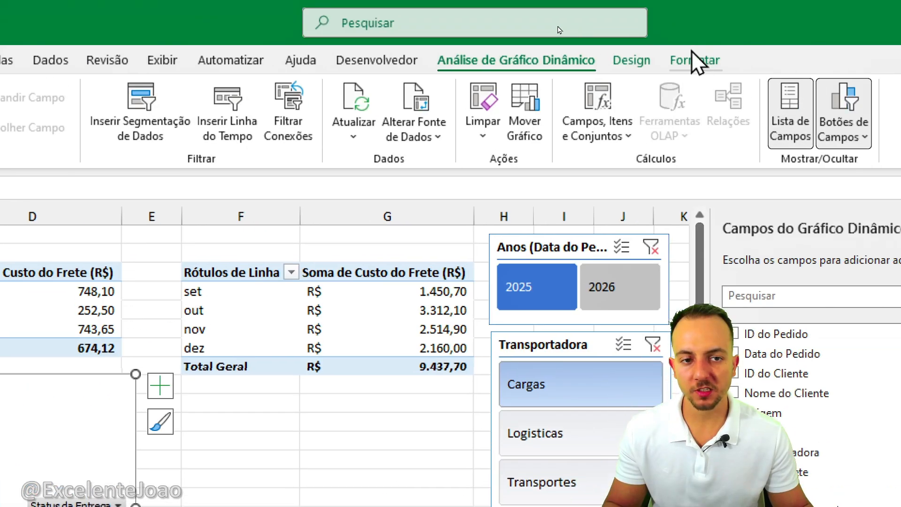
Step: Give the pie chart a style with percentage labels inside the slices and the colourful blue and grey palette
left_click(636, 61)
left_click(477, 137)
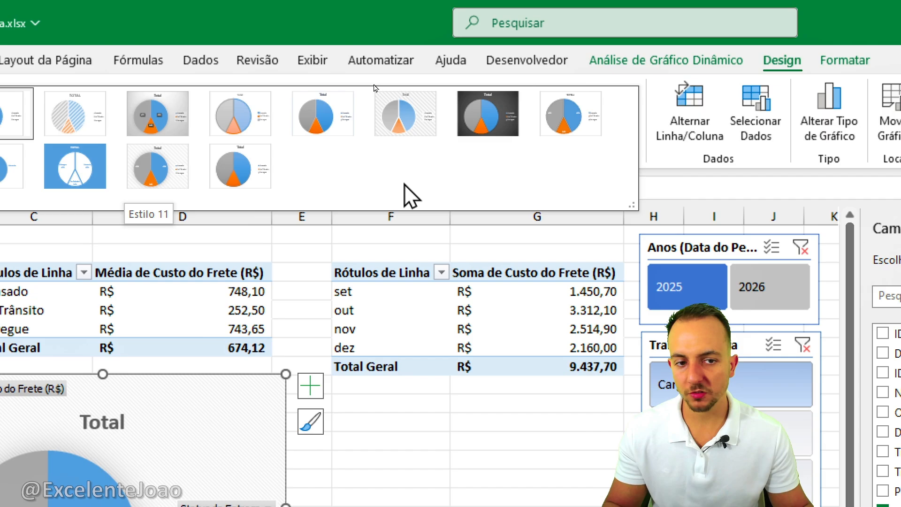
left_click(570, 117)
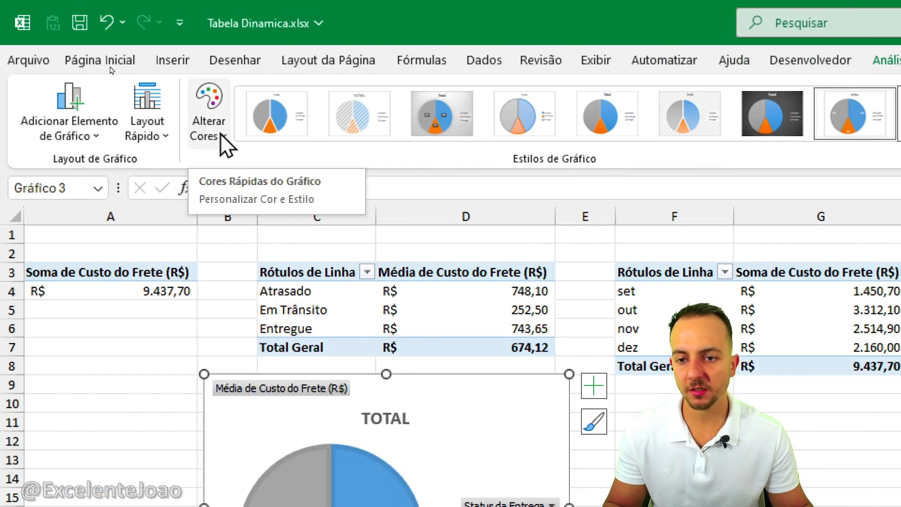
left_click(220, 133)
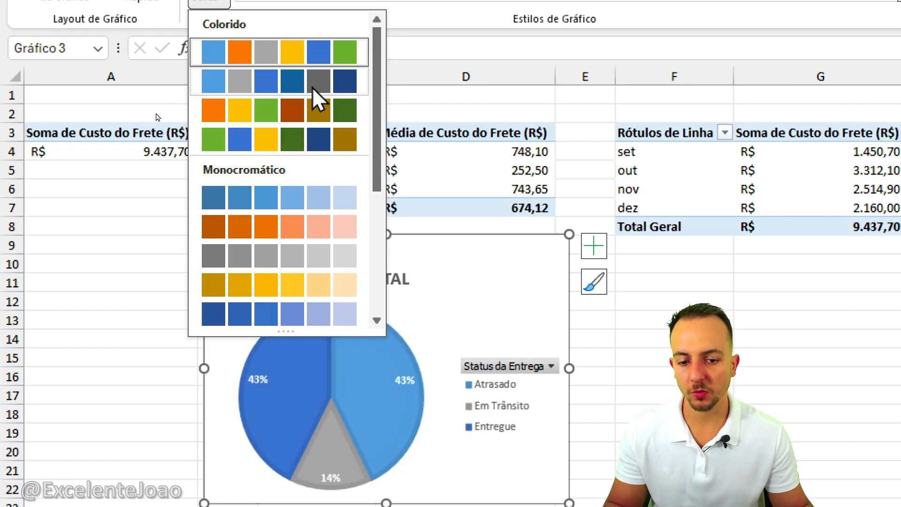
left_click(314, 85)
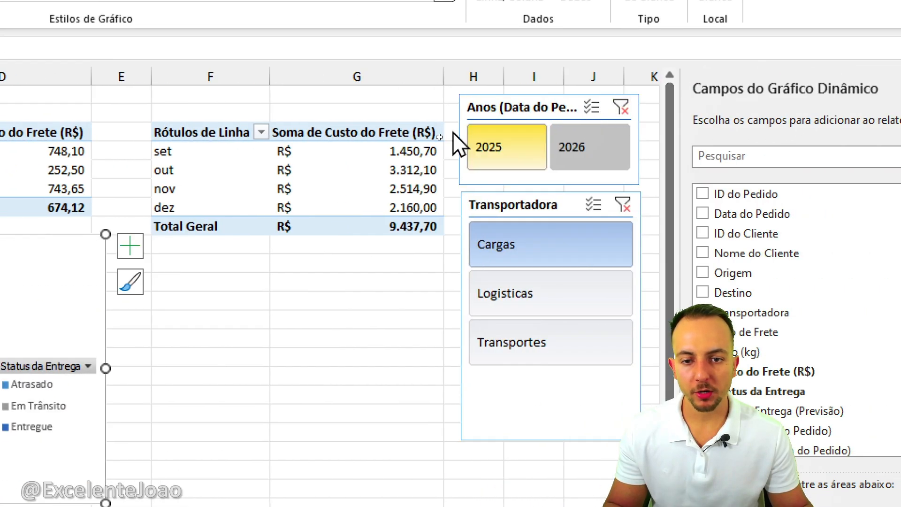
Step: Insert a 2D line chart based on the pivot table of freight cost summed by month
left_click(799, 175)
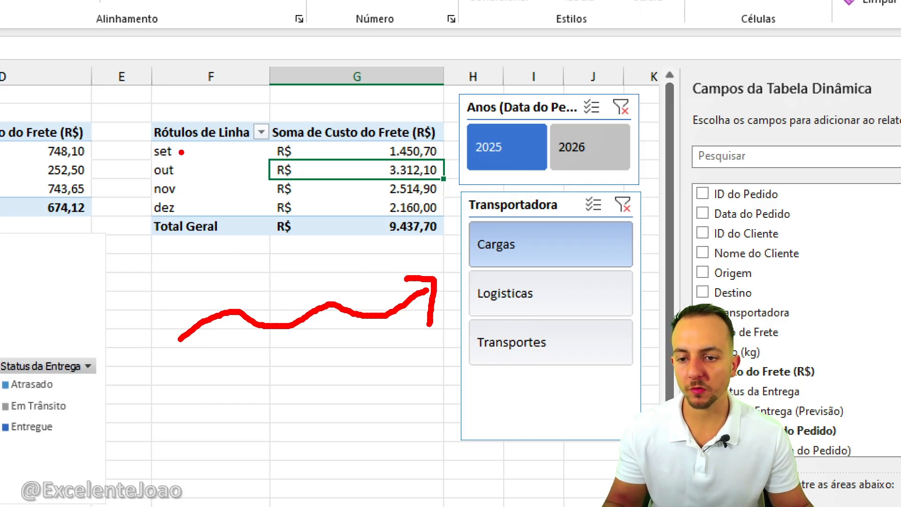
key("Escape")
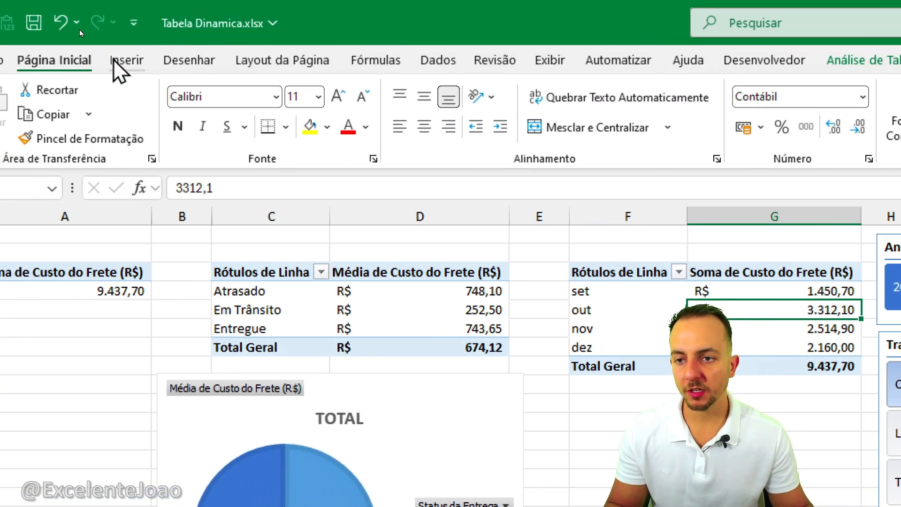
left_click(116, 64)
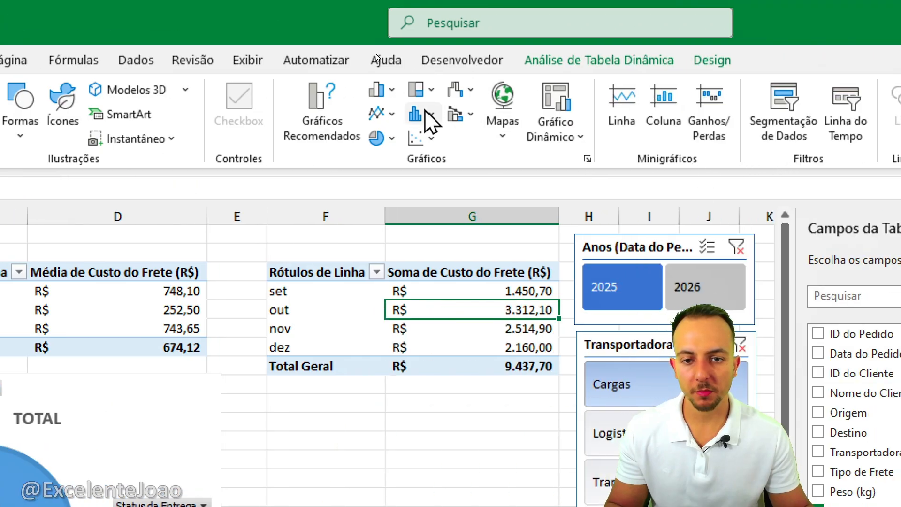
left_click(685, 114)
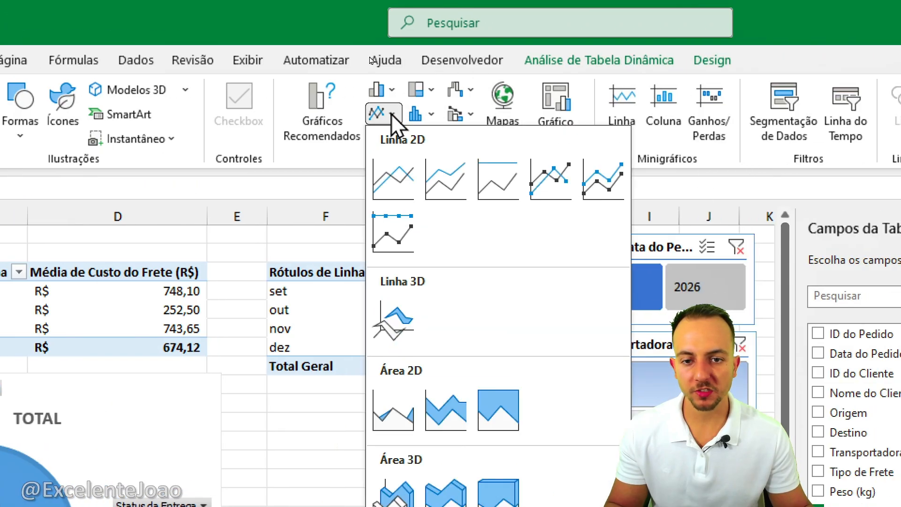
left_click(400, 174)
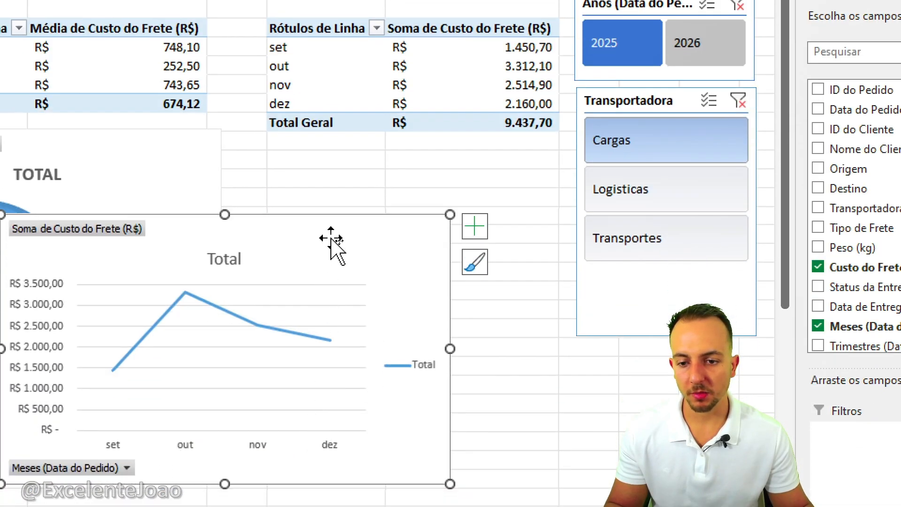
Step: Restyle the line chart with an orange double line and markers, and place it beside the pie chart under the monthly pivot table
mouse_move(332, 241)
left_mouse_down()
mouse_move(532, 174)
mouse_move(565, 182)
left_mouse_up()
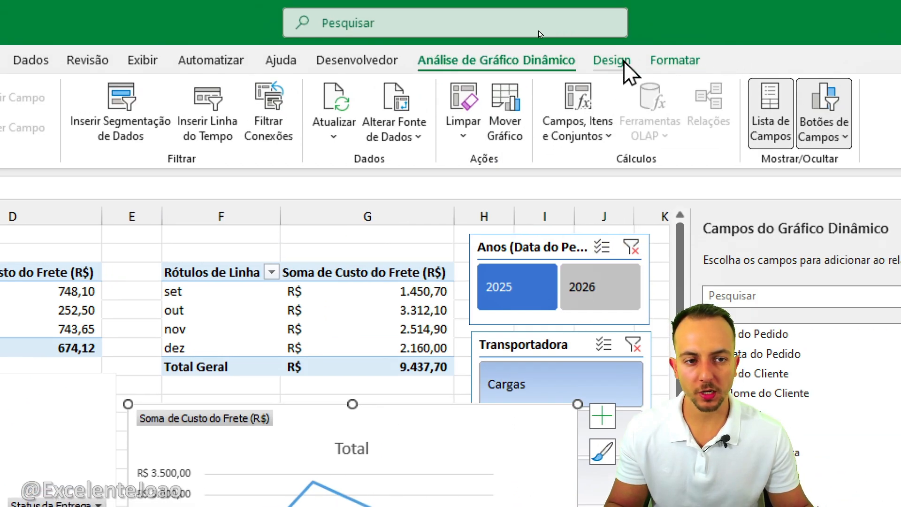
left_click(623, 62)
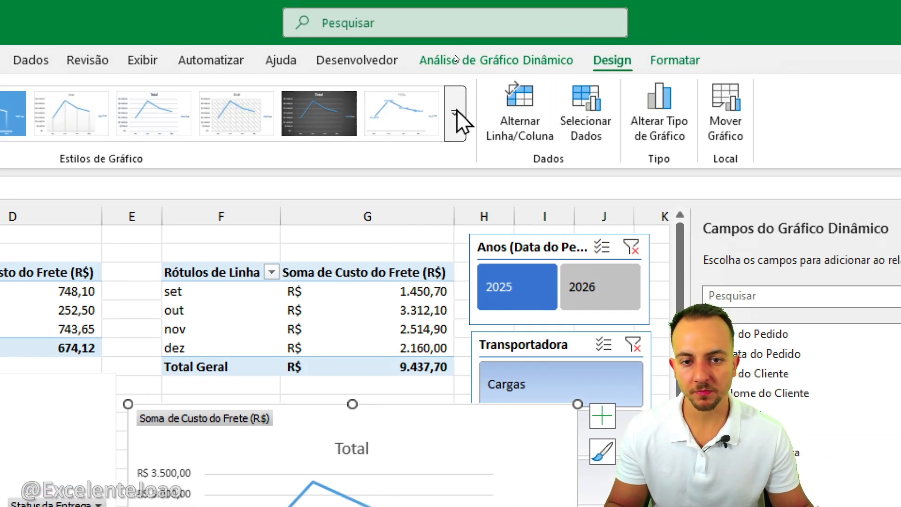
left_click(455, 113)
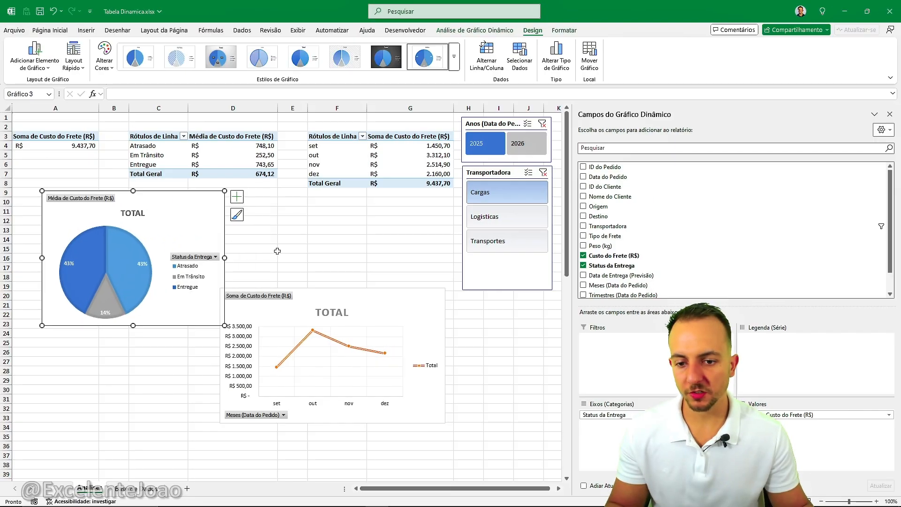
left_click_drag(318, 294, 332, 216)
left_click(333, 201)
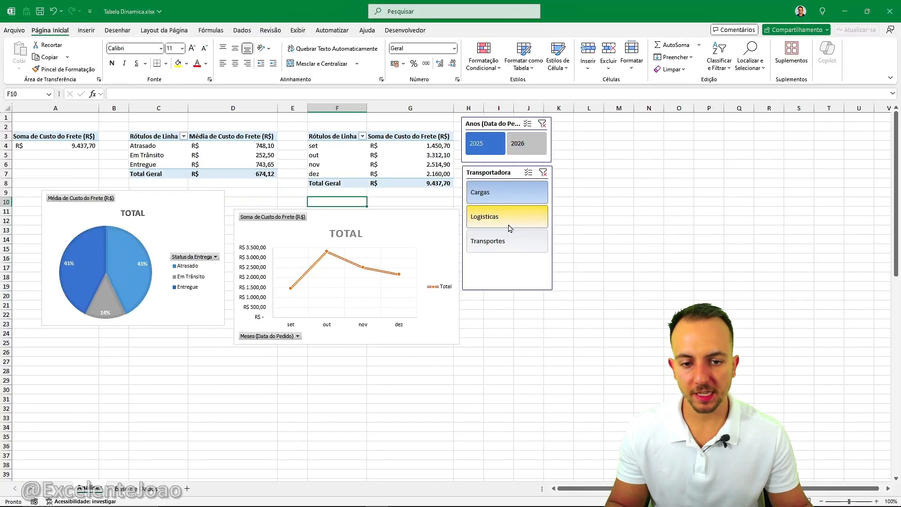
Step: Filter both charts by Logisticas, Transportes and back to Cargas, and set the year slicer to 2026
left_click(509, 226)
left_click(508, 244)
left_click(512, 218)
left_click(509, 194)
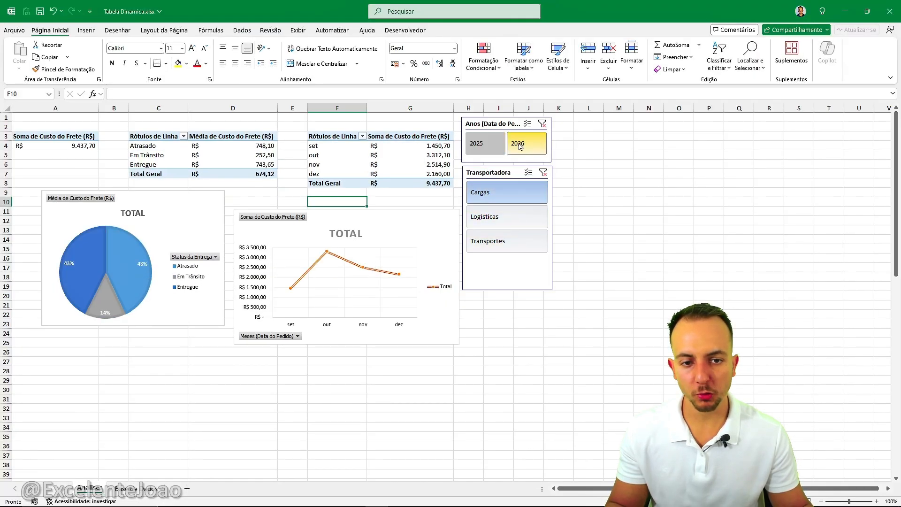
left_click(509, 144)
scroll(306, 148, "up", 3)
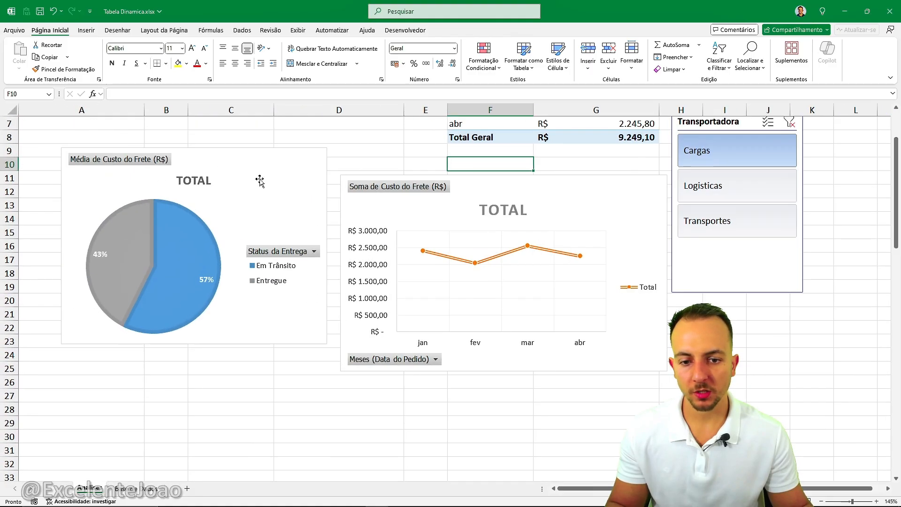
Step: Test the slicers on the charts with Logisticas, Transportes and Cargas, then with 2025 and back to 2026
left_click(702, 275)
left_click(708, 300)
left_click(710, 269)
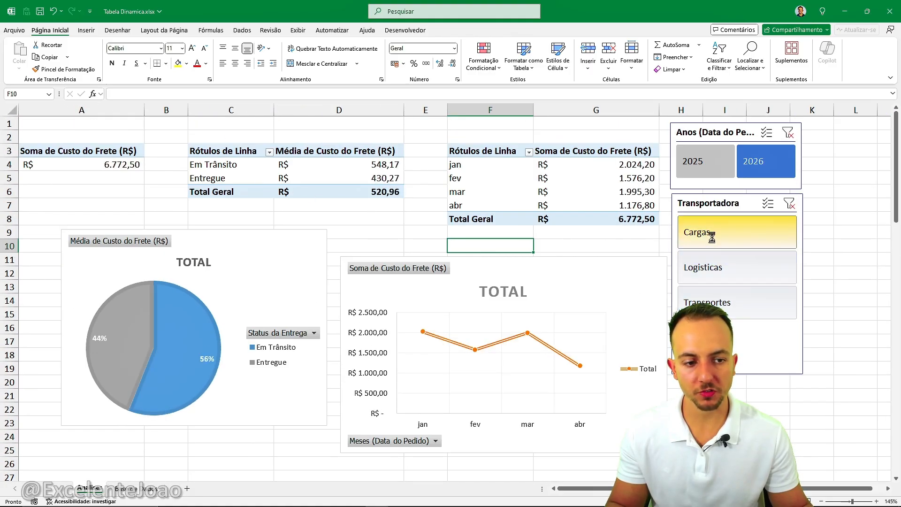
left_click(711, 236)
left_click(704, 172)
left_click(740, 173)
Step: Compare the 2026 charts for Logisticas, Transportes and Cargas using the Transportadora slicer
left_click(720, 258)
left_click(720, 295)
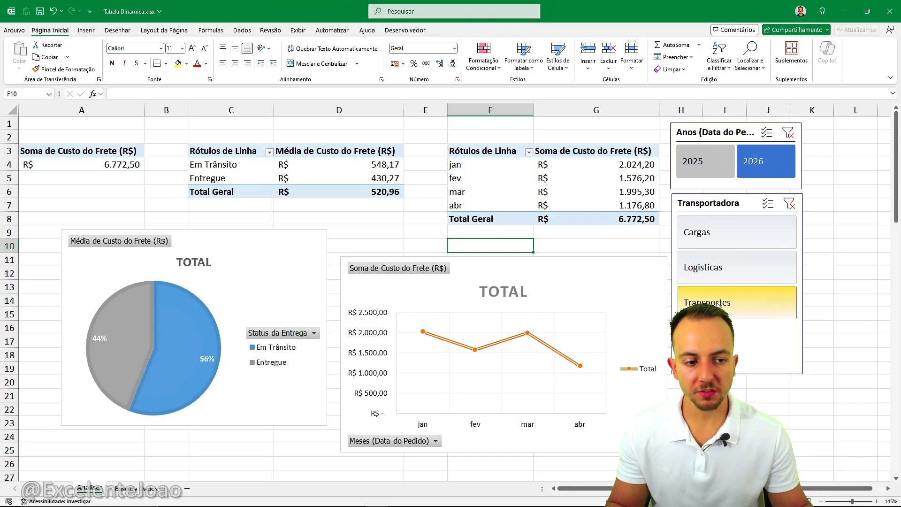
left_click(721, 259)
left_click(734, 244)
left_click(739, 274)
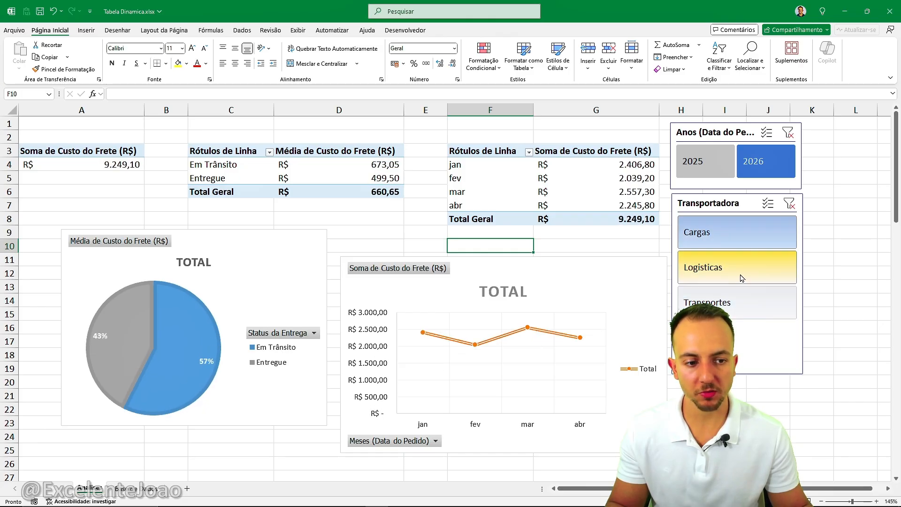
Step: Set the year slicer to 2025 and compare the charts for Transportes and Logisticas
left_click(736, 296)
left_click(704, 162)
left_click(725, 268)
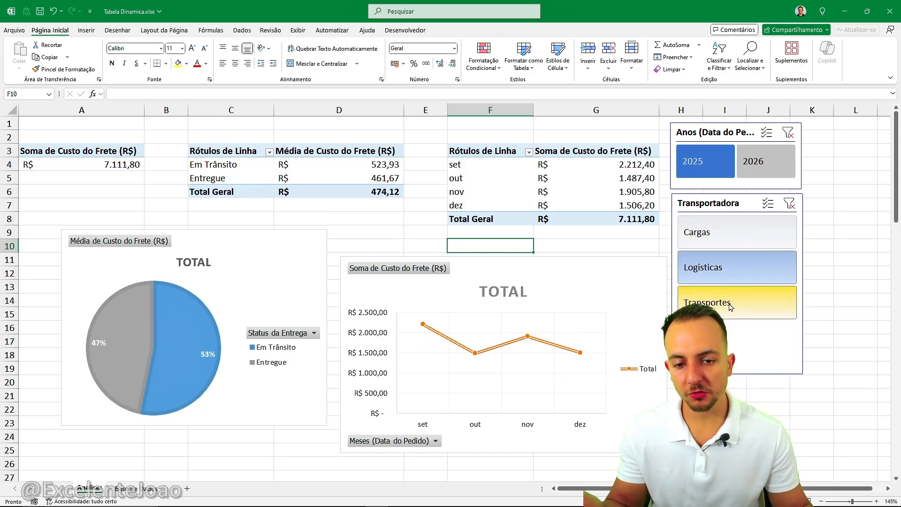
left_click(731, 289)
left_click(727, 267)
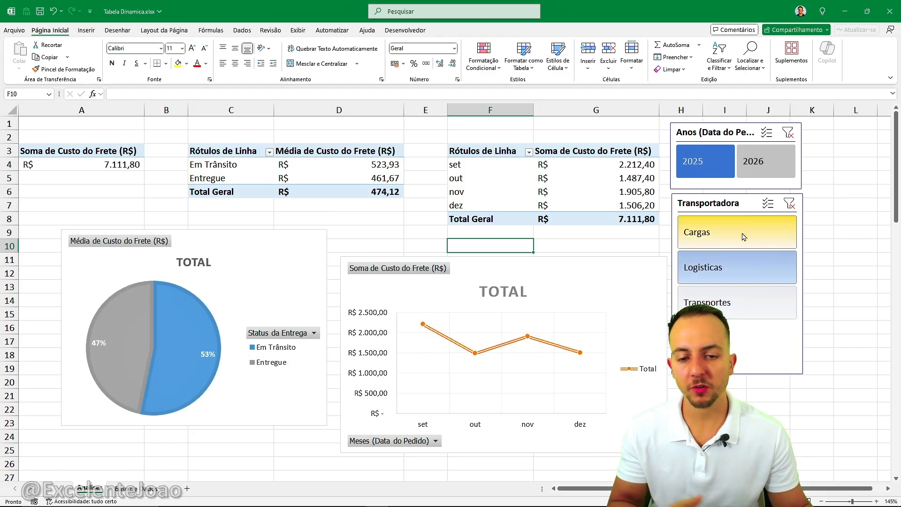
Step: Examine the end of the table on the Base de Dados sheet, select the empty rows 82 to 99 below it, and return to Analises
left_click(136, 489)
scroll(71, 331, "down", 20)
scroll(71, 331, "down", 5)
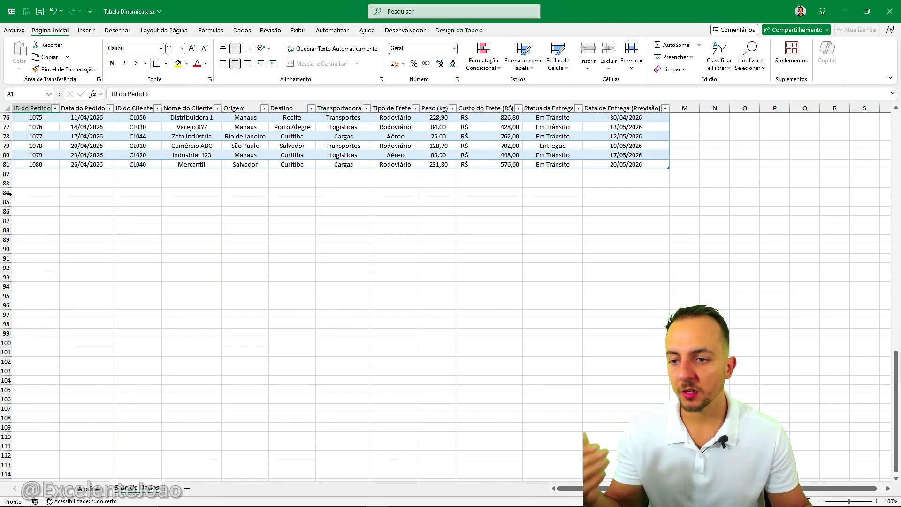
left_click_drag(7, 175, 7, 334)
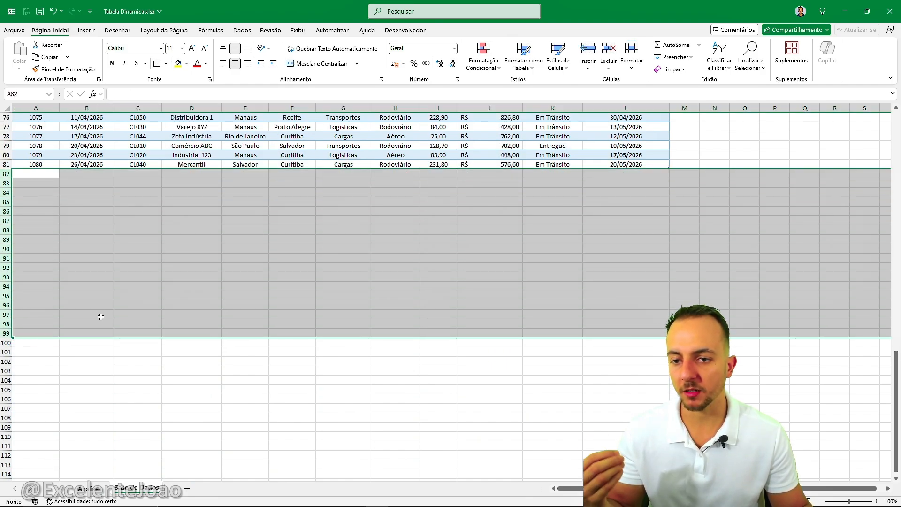
left_click(89, 488)
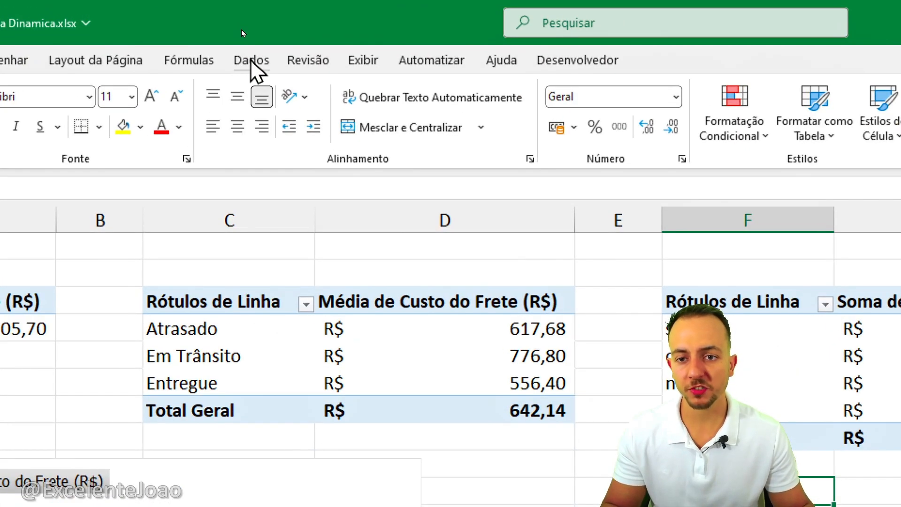
Step: Refresh all pivot tables and charts in the workbook from the source data
left_click(250, 60)
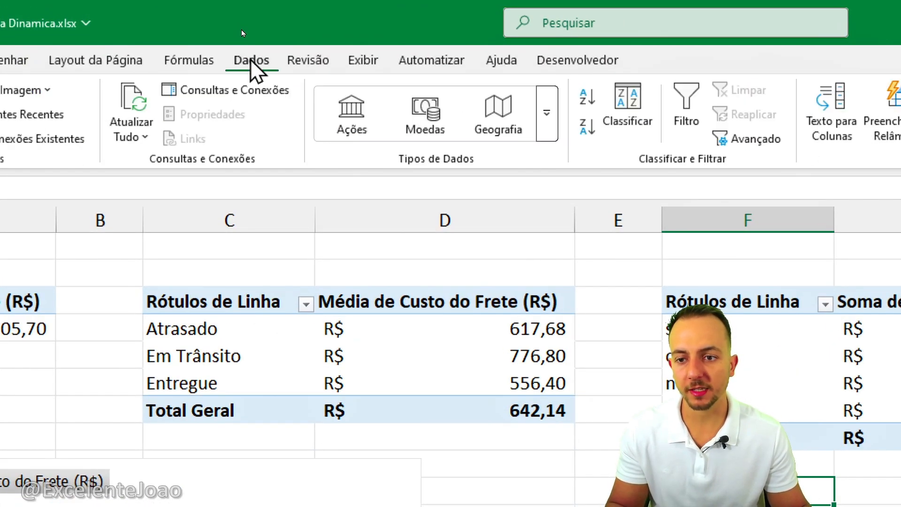
left_click(142, 136)
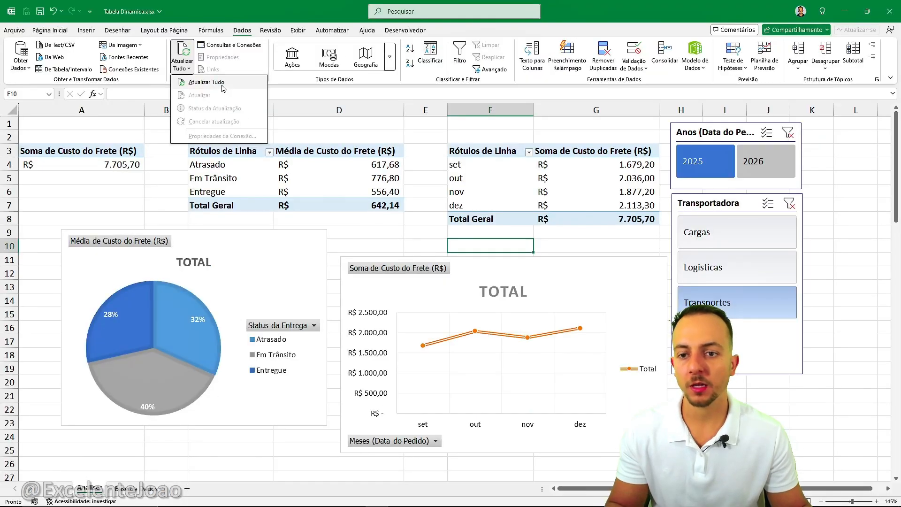
left_click(214, 181)
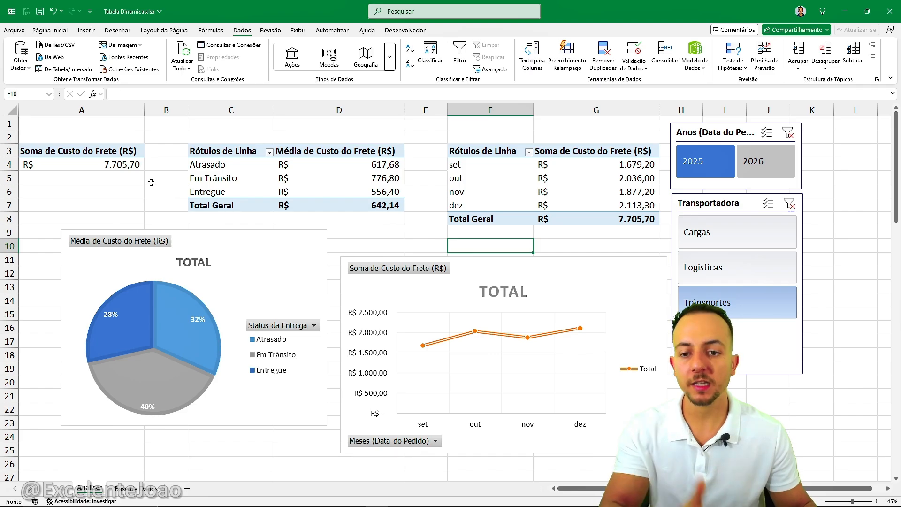
Step: Check the automatic update and Refresh All commands for the average freight cost pivot table, and try the Logisticas filter
left_click(331, 178)
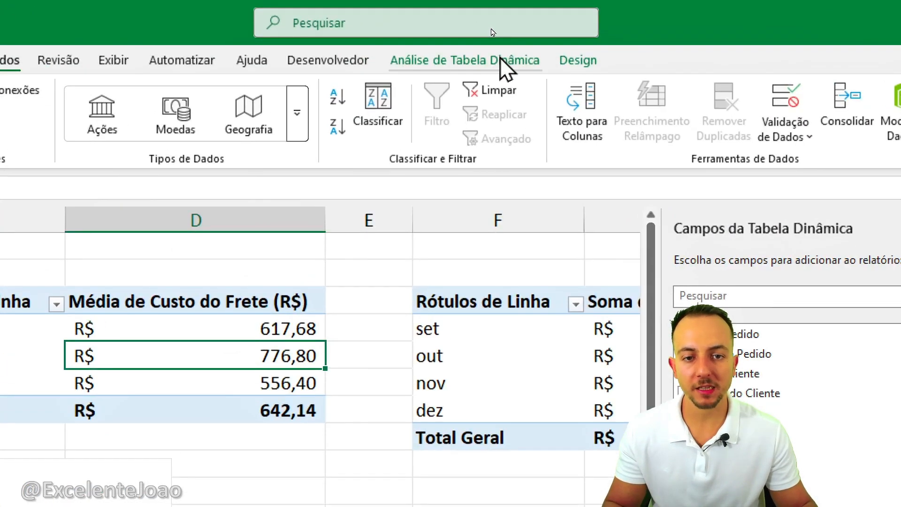
left_click(474, 30)
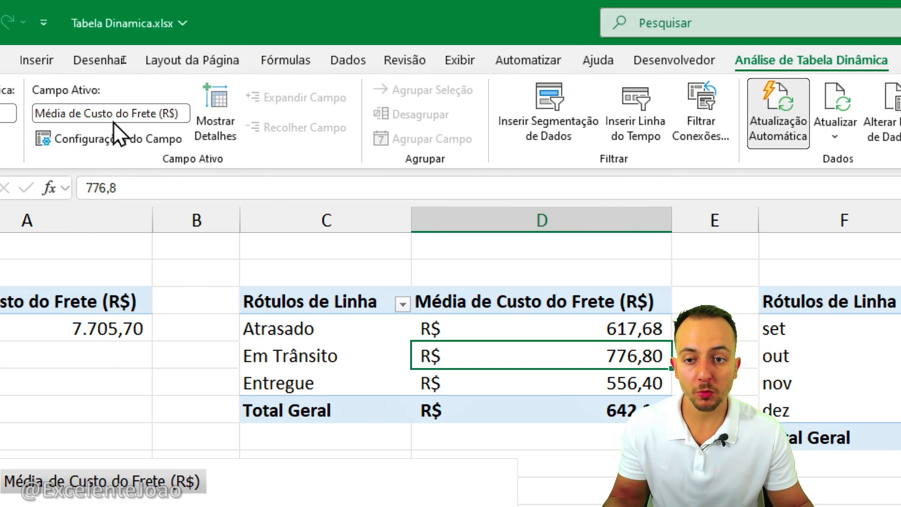
left_click(348, 60)
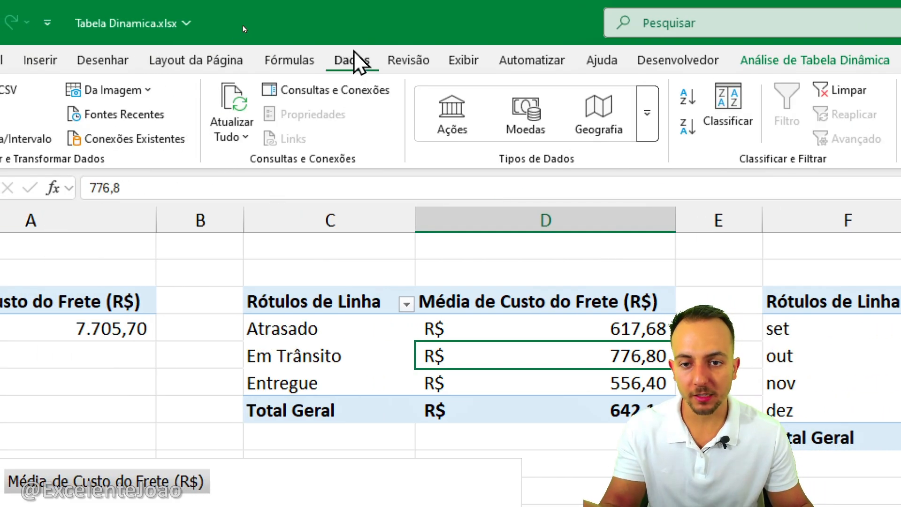
left_click(215, 132)
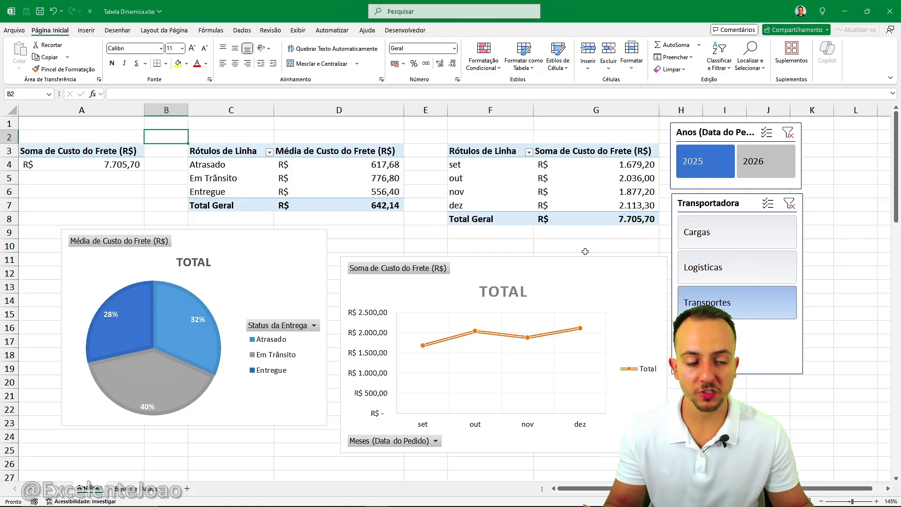
left_click(707, 272)
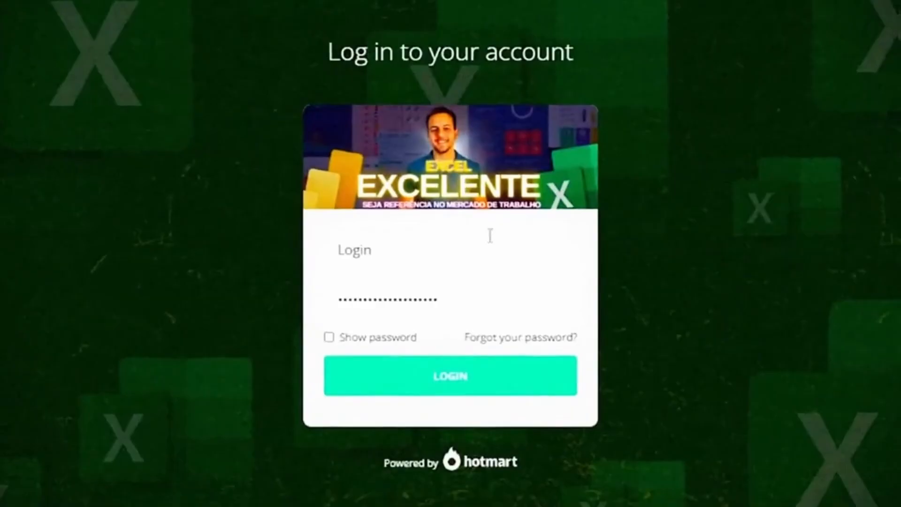
Step: Log in to the Excel Excelente course on Hotmart and browse its list of modules and lessons
left_click(458, 385)
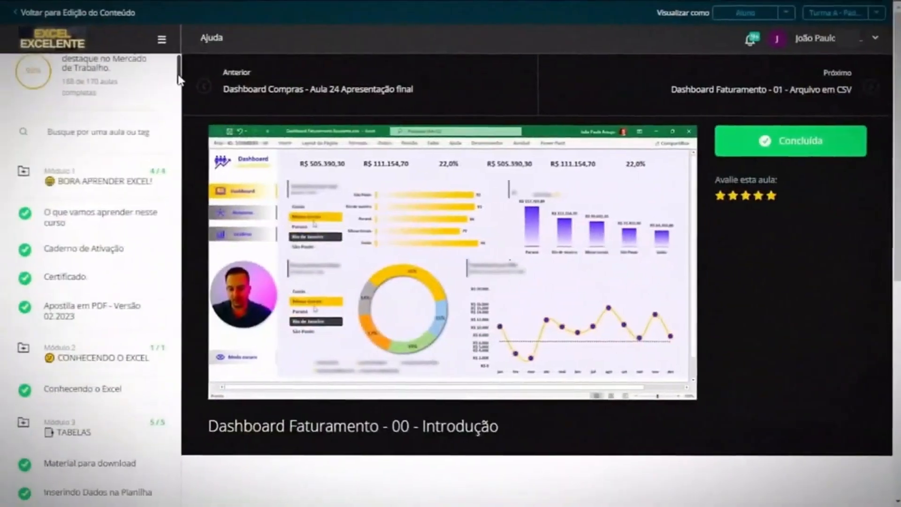
left_click_drag(177, 84, 172, 290)
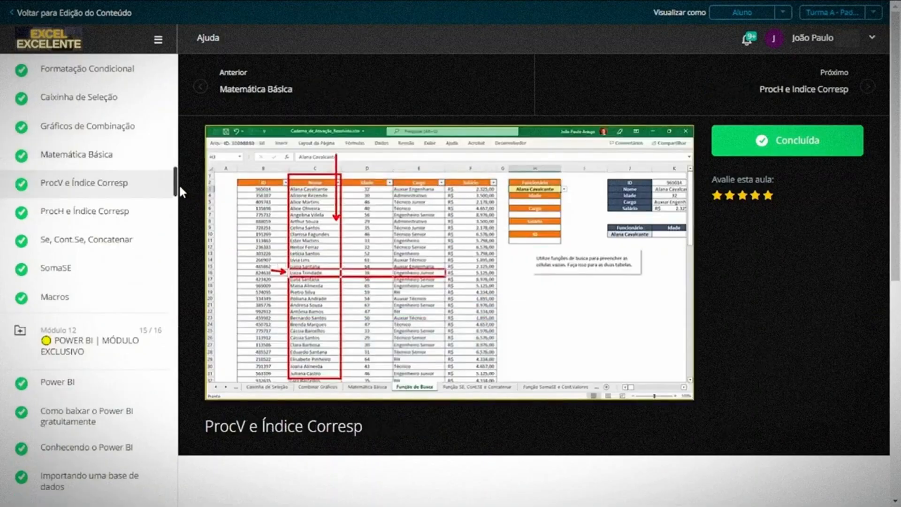
left_click_drag(175, 192, 175, 220)
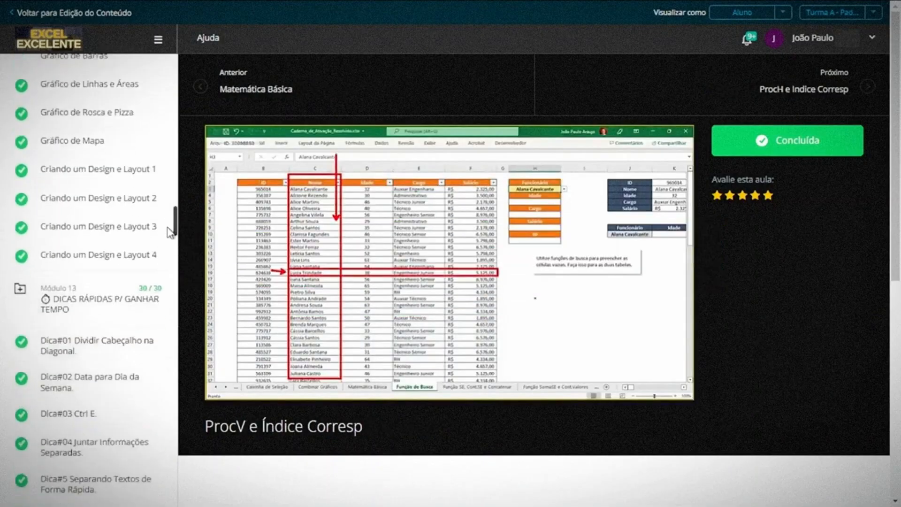
left_click(186, 285)
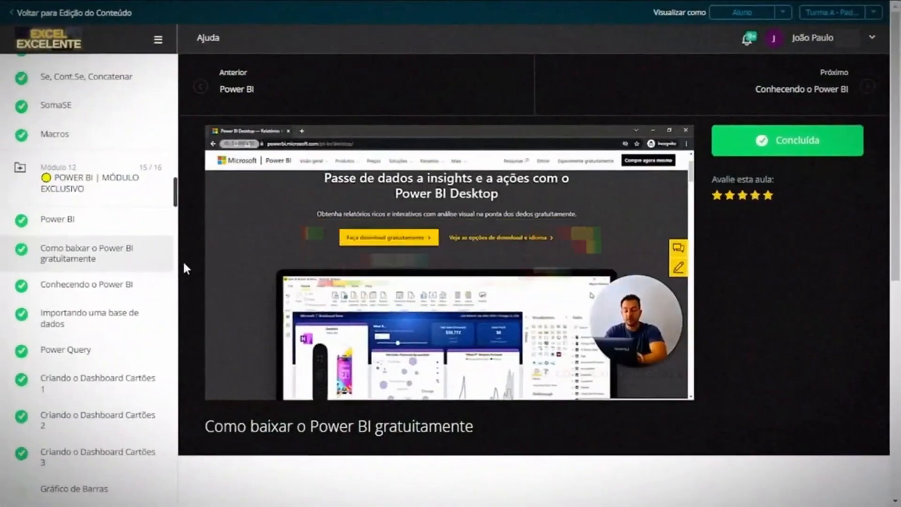